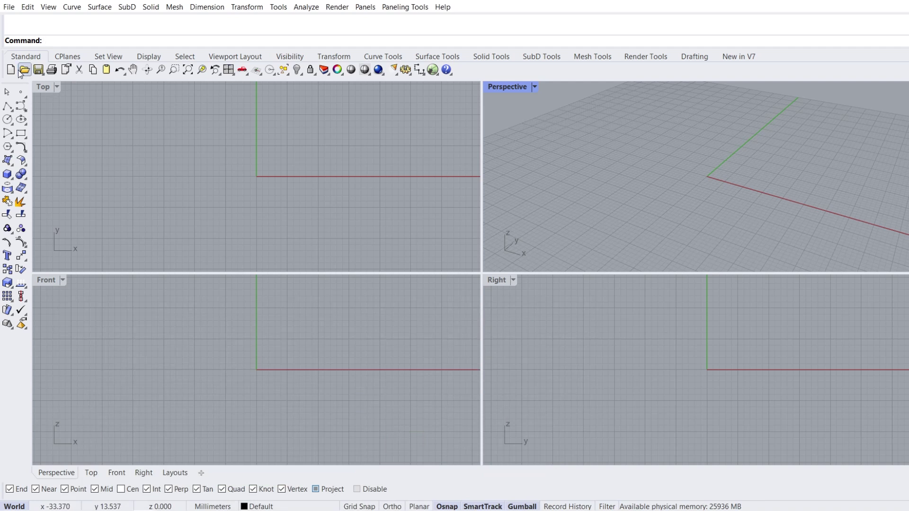
Step: Create a new model from the Large Objects - Centimeters template
click(13, 70)
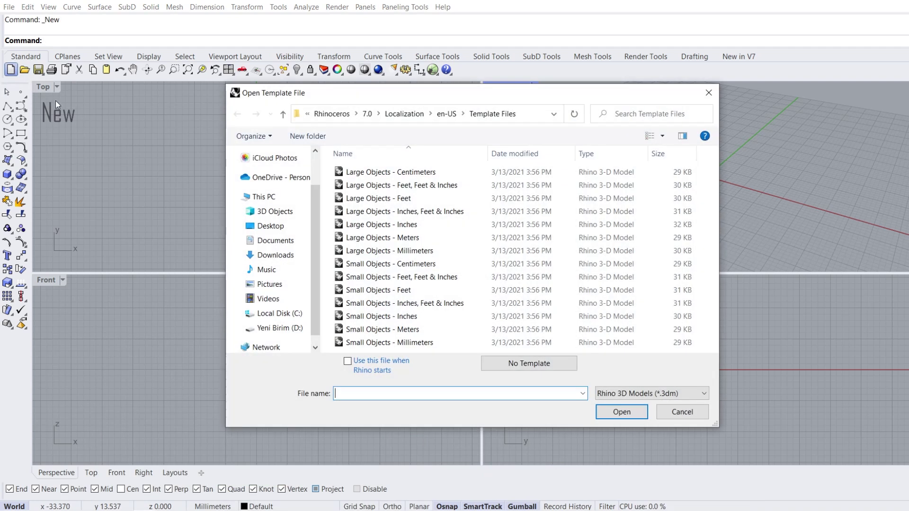
click(449, 172)
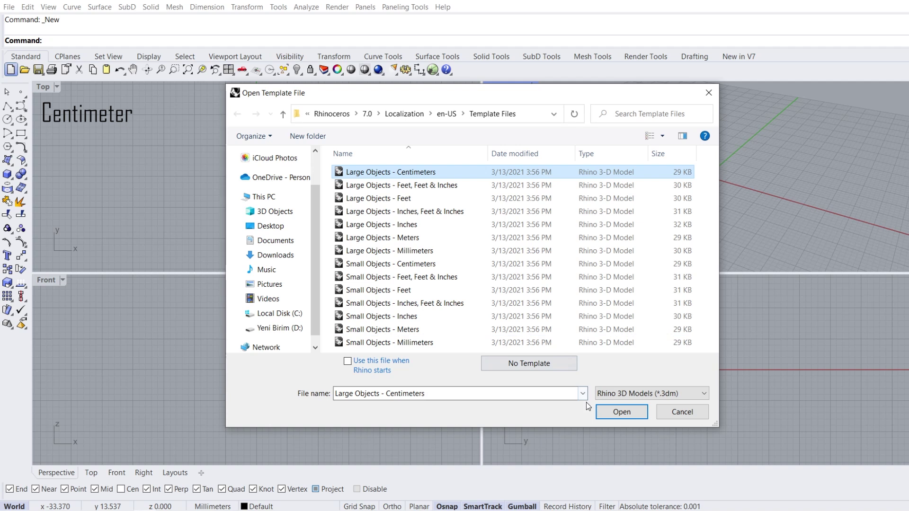
click(604, 412)
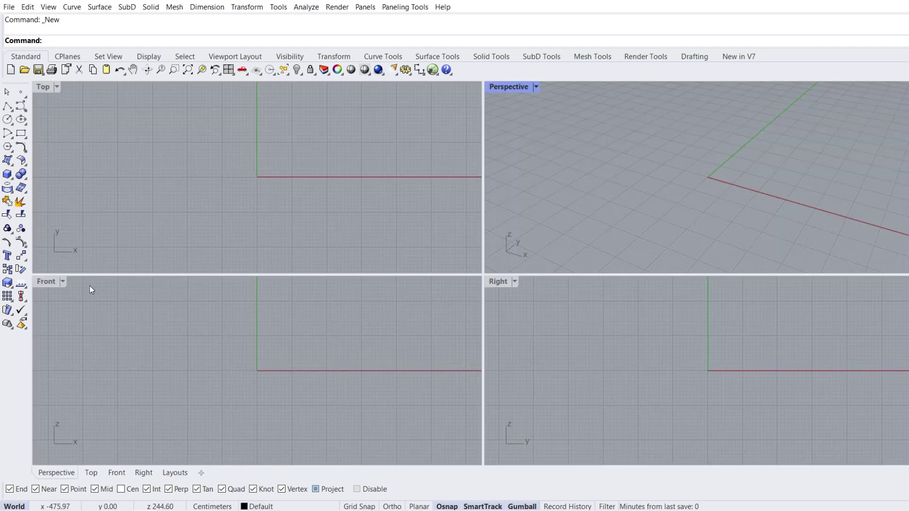
Step: Insert the Front image as a picture plane in the maximized Front view, spanning well beyond the grid's right edge
double_click(46, 282)
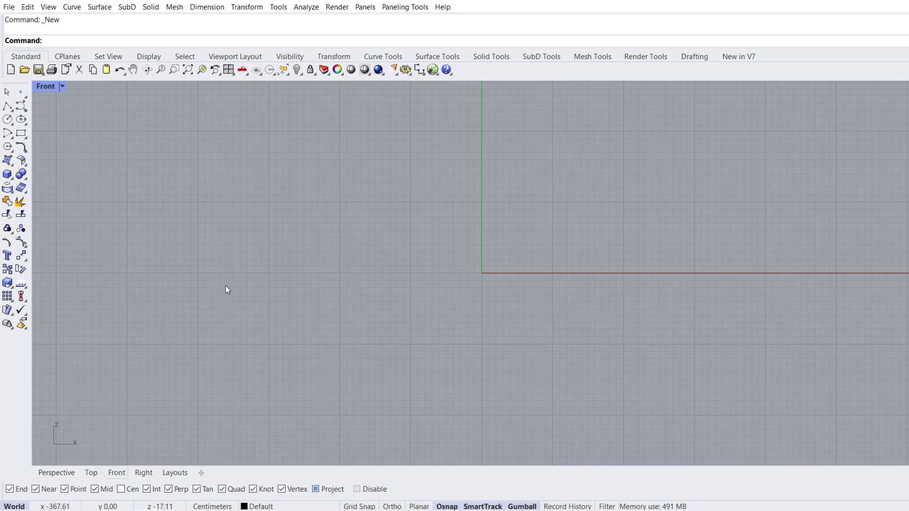
scroll(327, 308, down, 5)
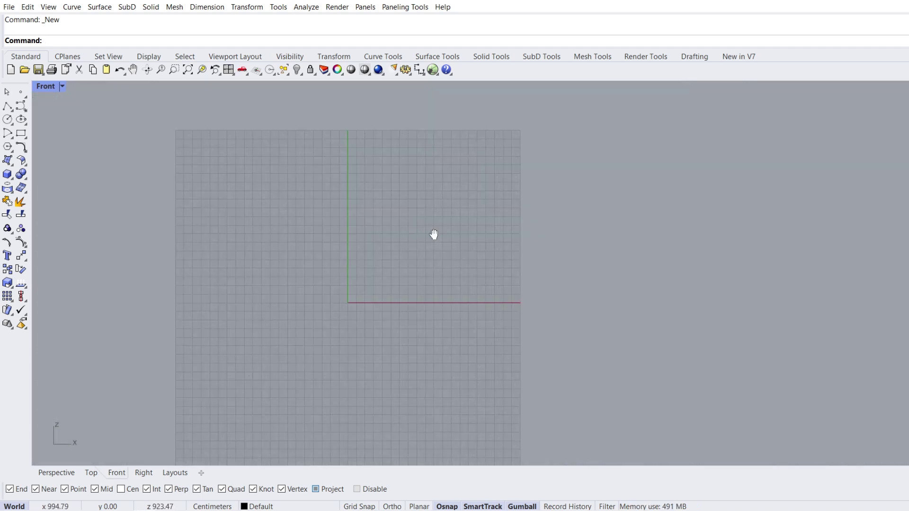
right_drag(433, 235, 342, 306)
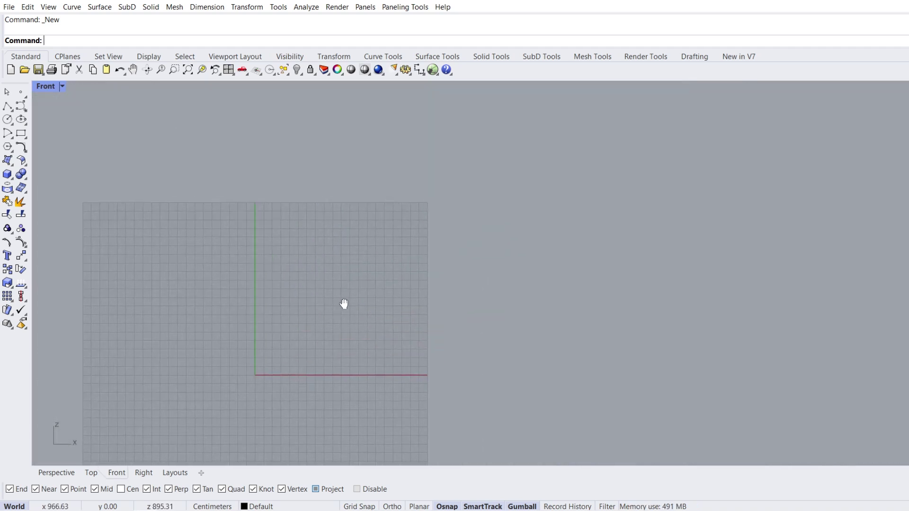
click(14, 164)
click(62, 179)
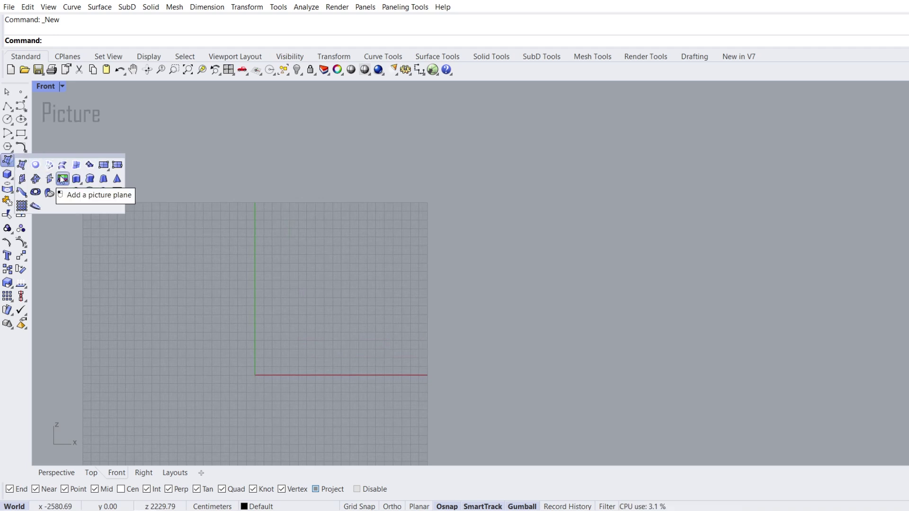
click(345, 188)
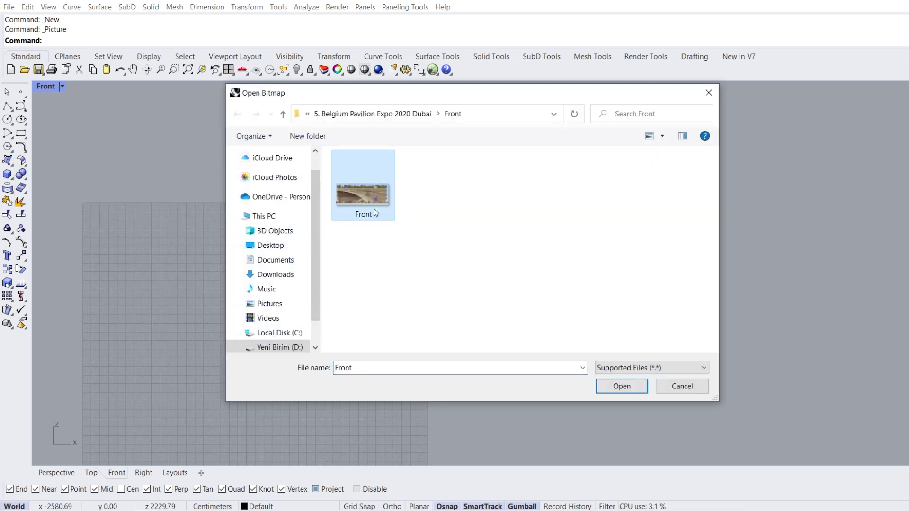
click(606, 384)
click(192, 421)
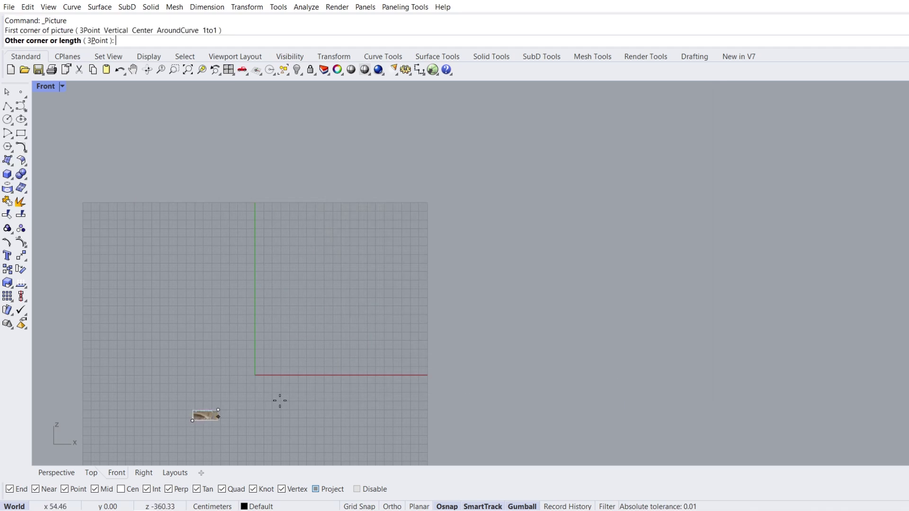
click(844, 148)
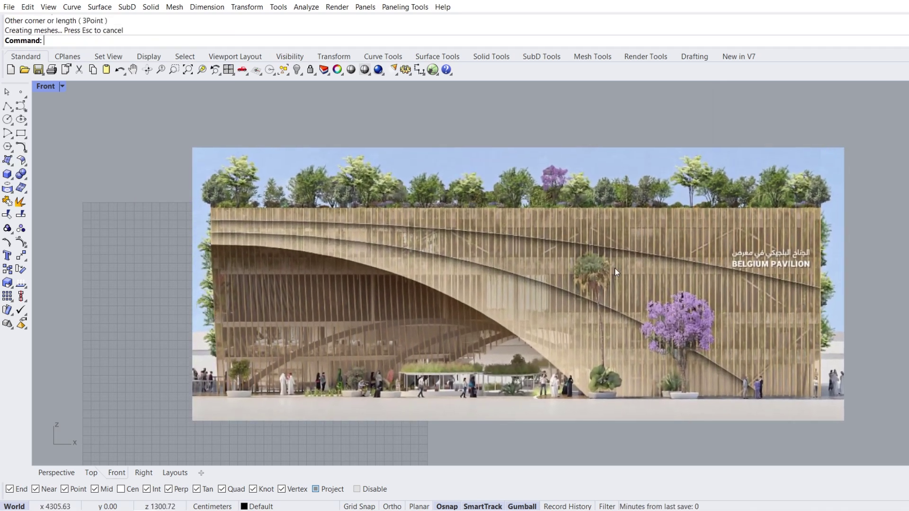
Step: Scale the pavilion picture by reference so that the concrete planter's height equals 45 cm
right_drag(585, 282, 551, 276)
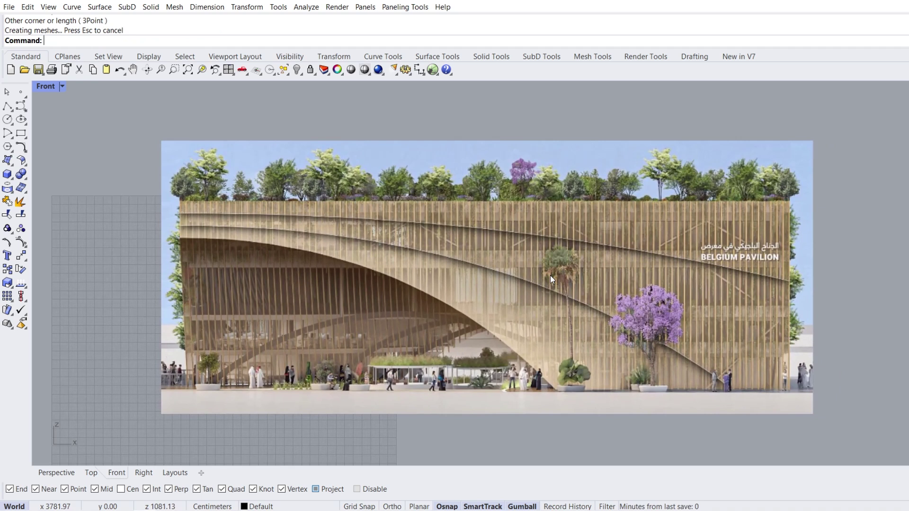
click(550, 275)
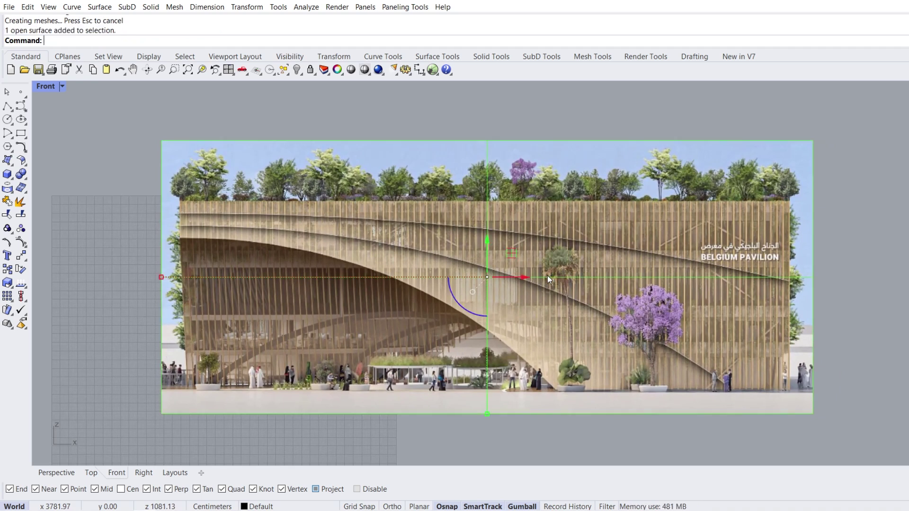
click(9, 283)
scroll(363, 392, up, 3)
scroll(363, 392, up, 5)
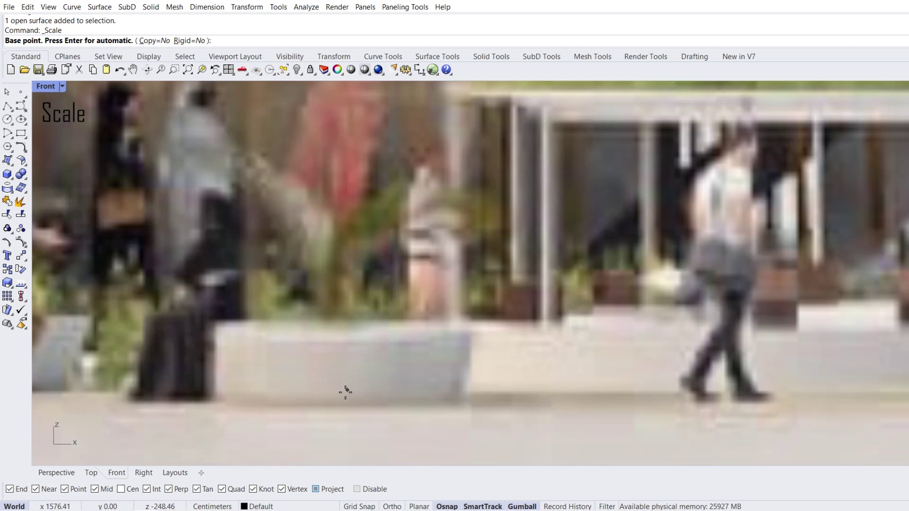
click(316, 407)
key(F8)
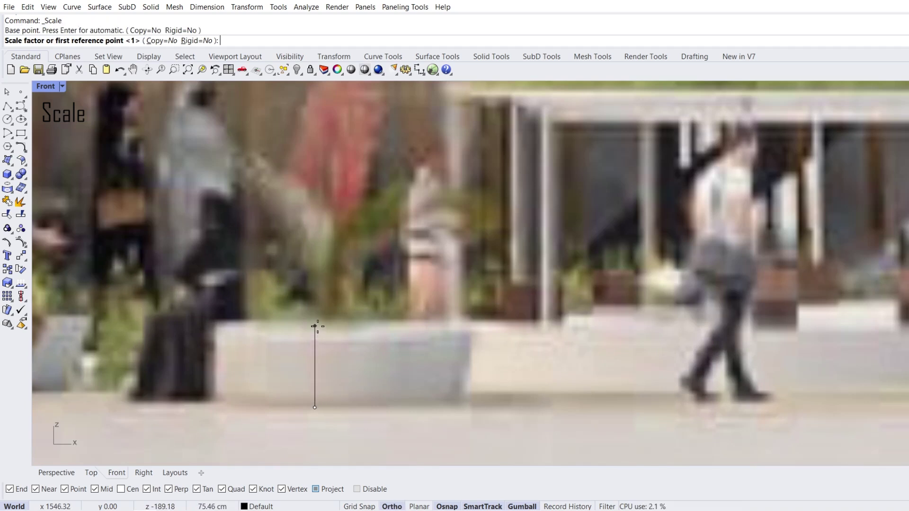
click(315, 326)
key(F8)
text(45)
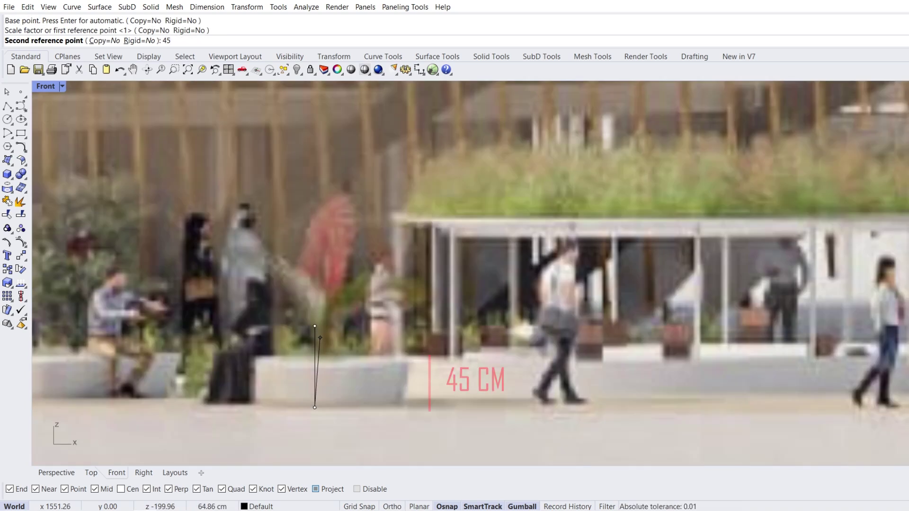
key(Return)
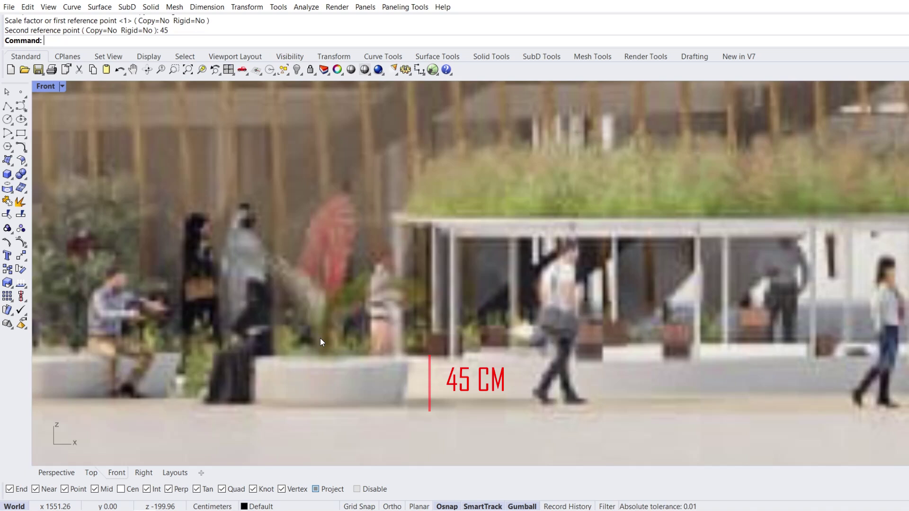
Step: Move the scaled picture from its lower-left corner to the origin, 0
scroll(320, 338, down, 6)
scroll(320, 339, down, 2)
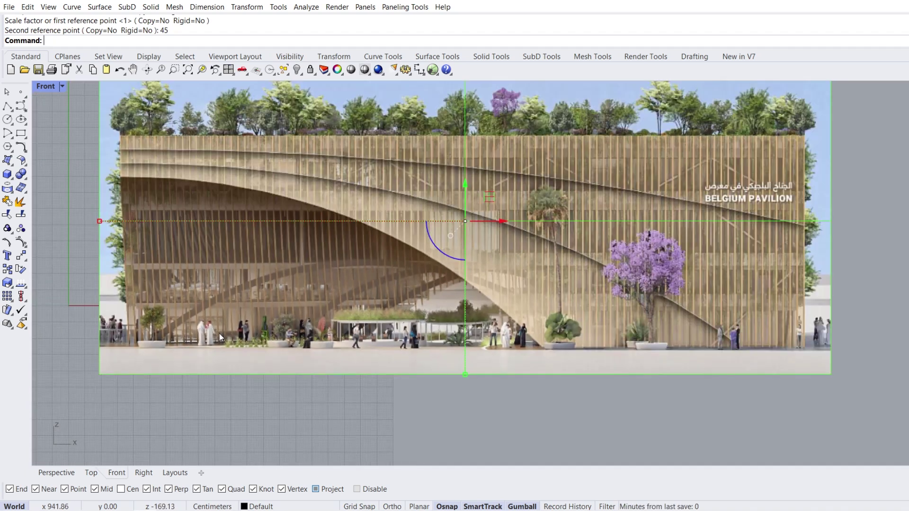
right_drag(220, 334, 348, 319)
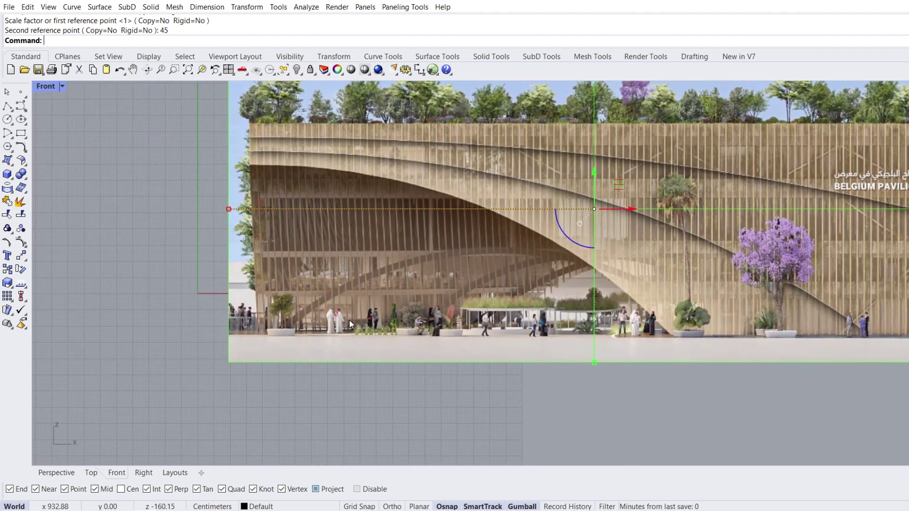
click(20, 255)
click(228, 362)
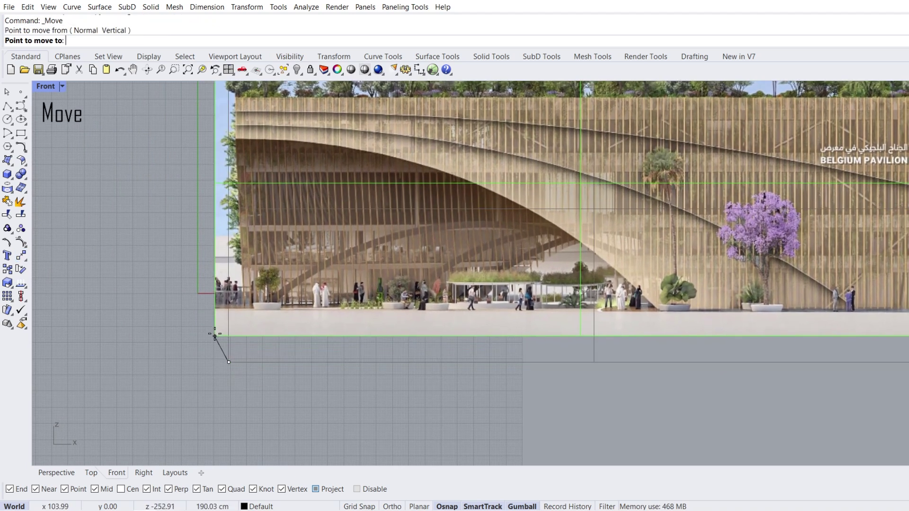
text(0)
key(Return)
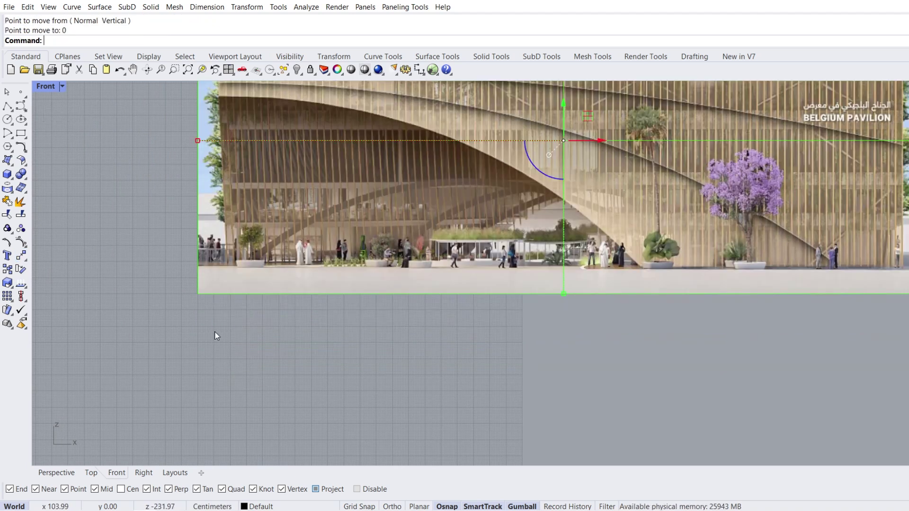
Step: In the Top view, shift the picture plane back from the X axis in the positive Y direction
click(91, 471)
scroll(187, 374, down, 6)
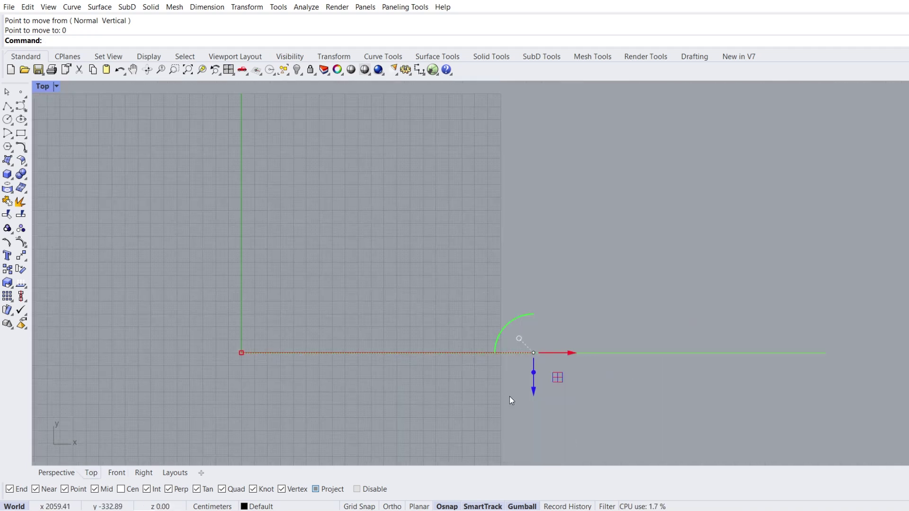
drag(534, 394, 530, 311)
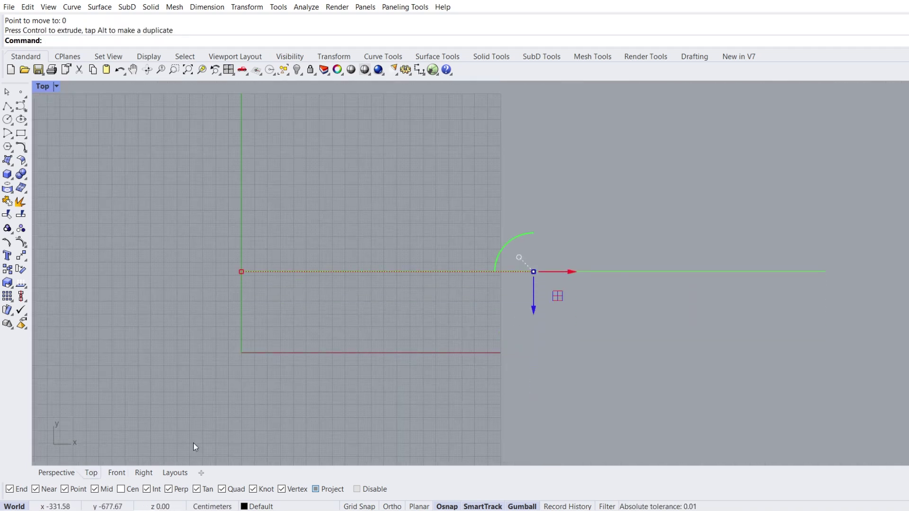
Step: Return to the Front view and lock the reference picture
click(117, 473)
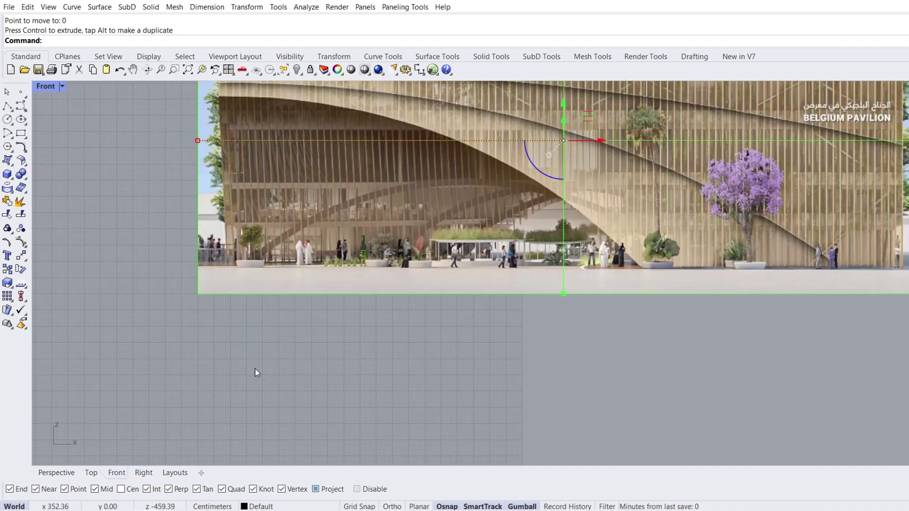
scroll(254, 372, down, 3)
right_drag(283, 327, 281, 340)
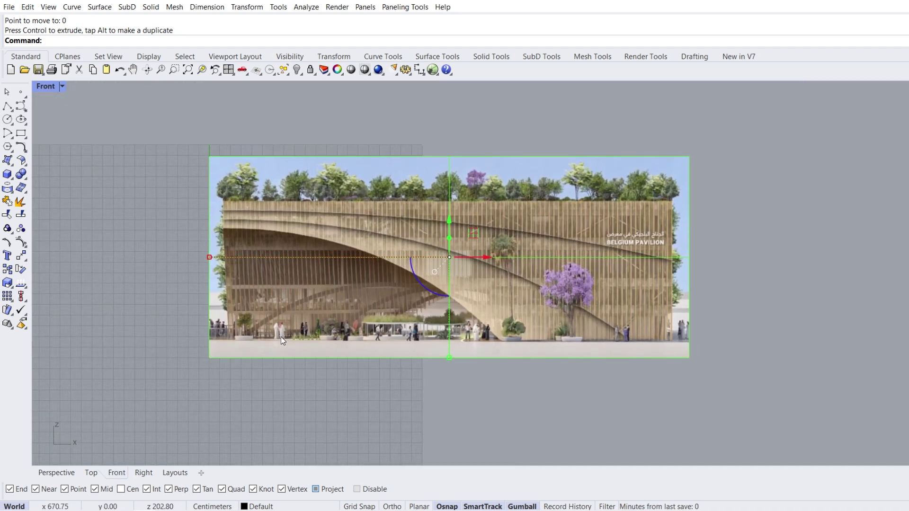
click(309, 71)
Step: Draw a rectangle over the facade outline, from its upper-left corner to the lower-right corner at ground level
scroll(419, 261, up, 4)
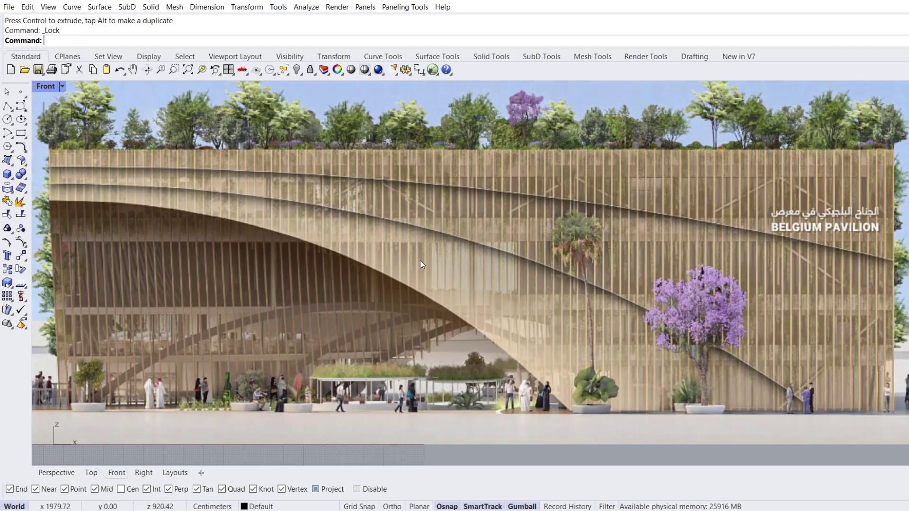
right_drag(417, 264, 417, 275)
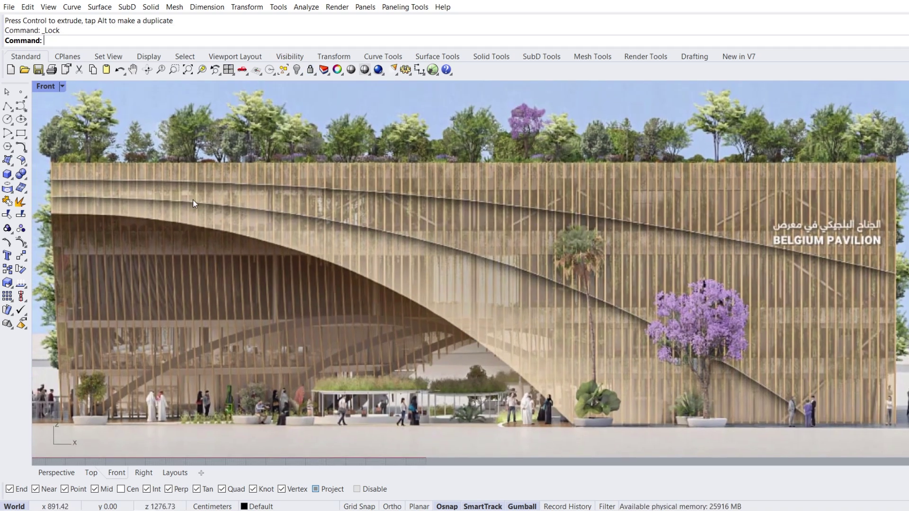
click(20, 134)
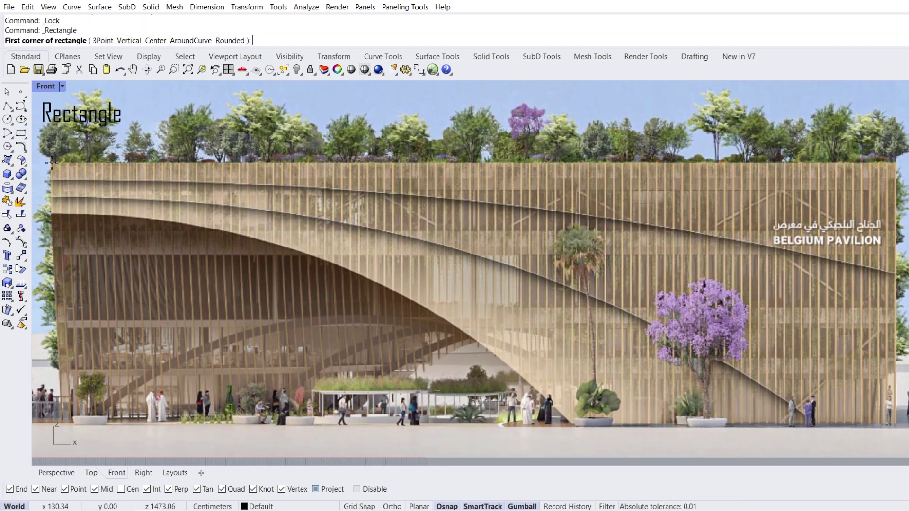
click(52, 163)
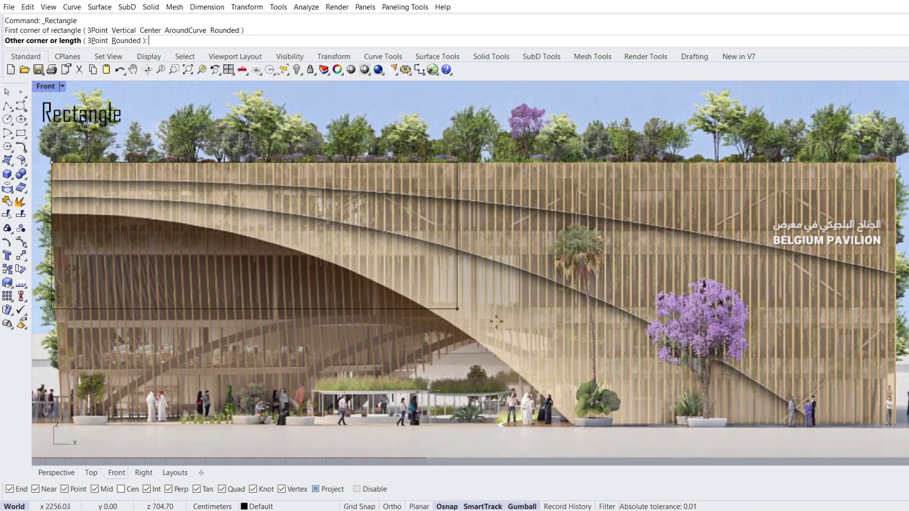
click(896, 431)
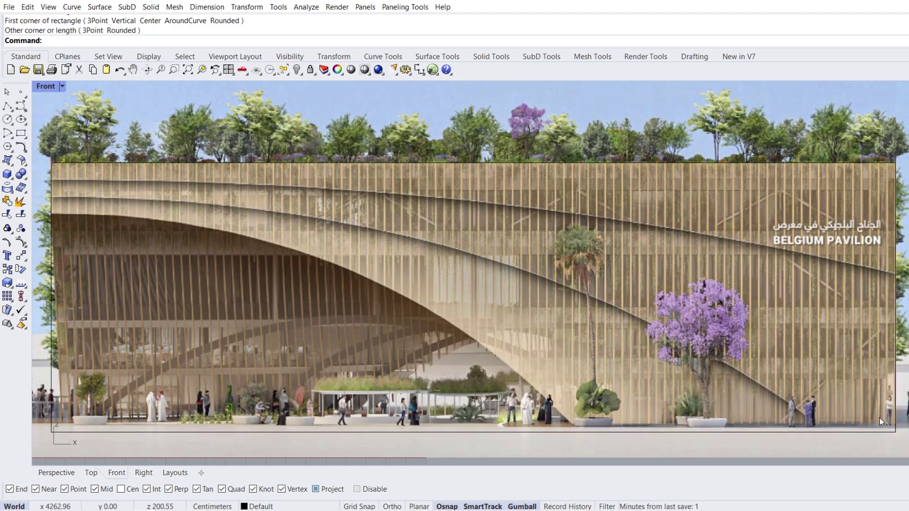
Step: Draw a degree 3 control point curve with four points along the lowest arch, from the facade's left edge to the rectangle's base
click(22, 105)
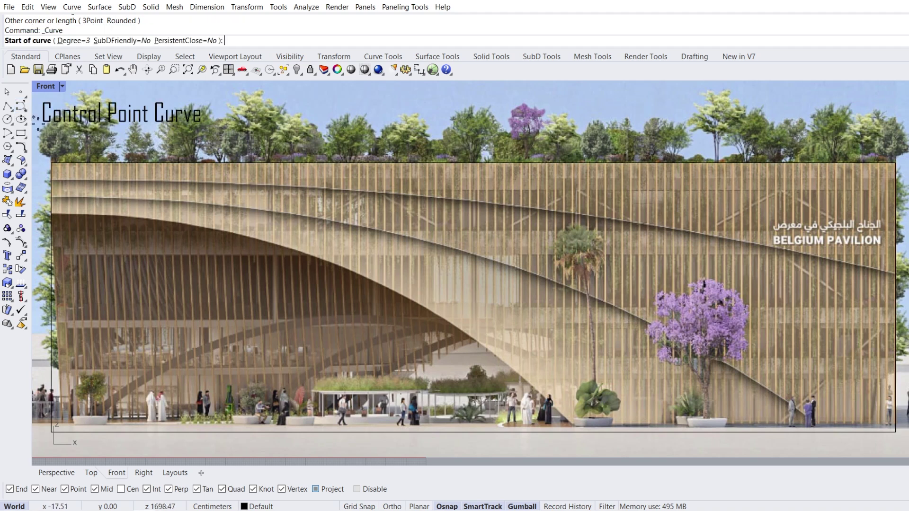
click(52, 214)
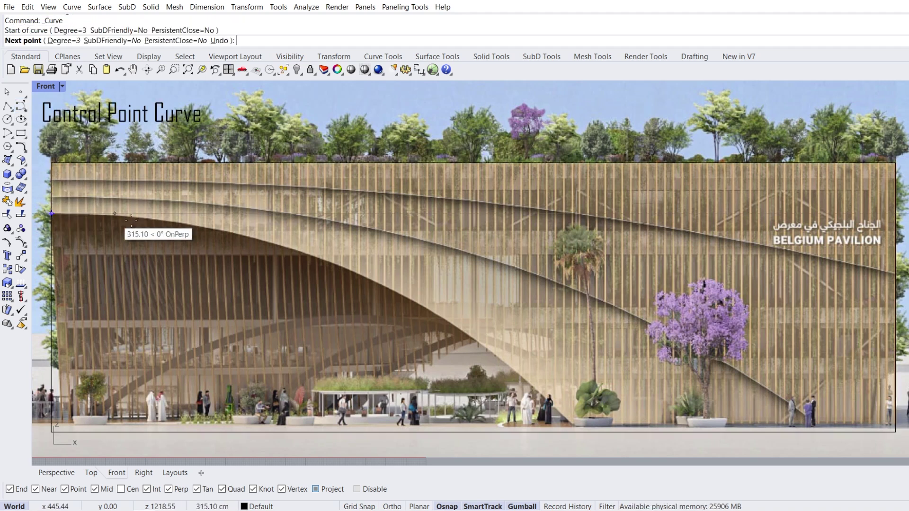
click(288, 248)
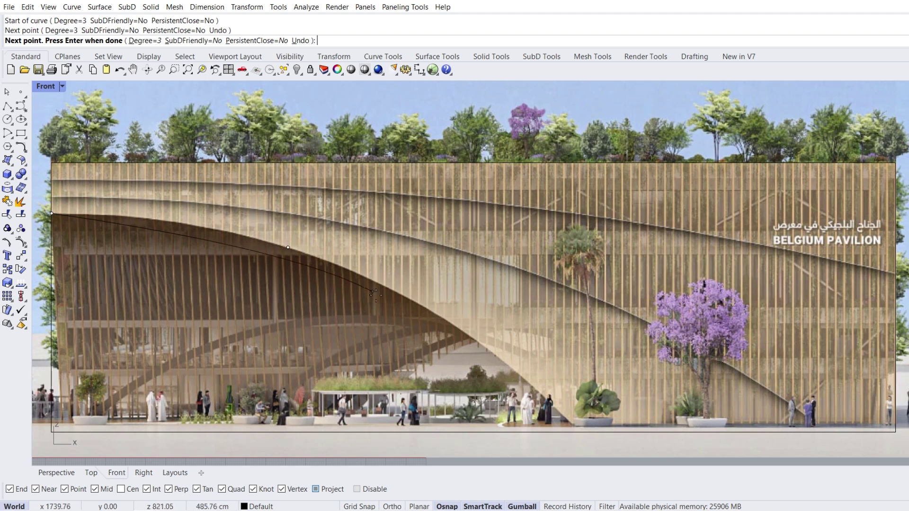
click(444, 318)
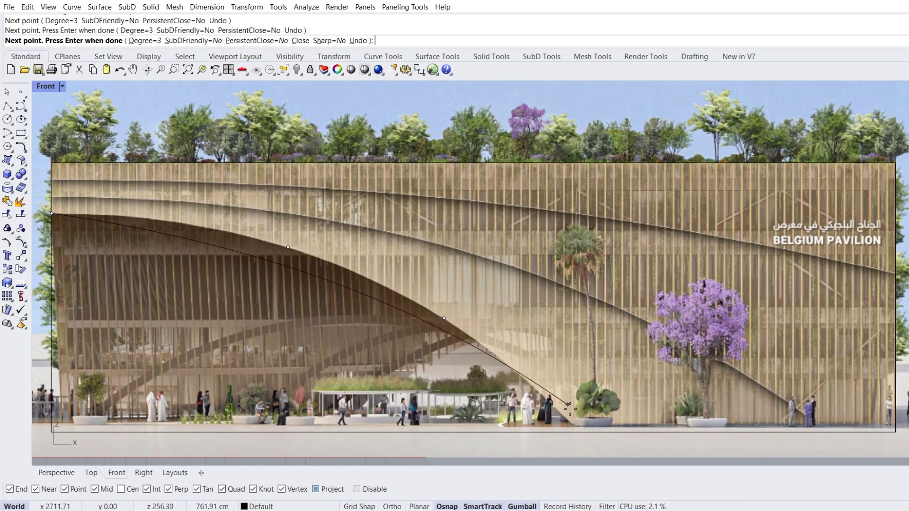
click(581, 432)
key(Return)
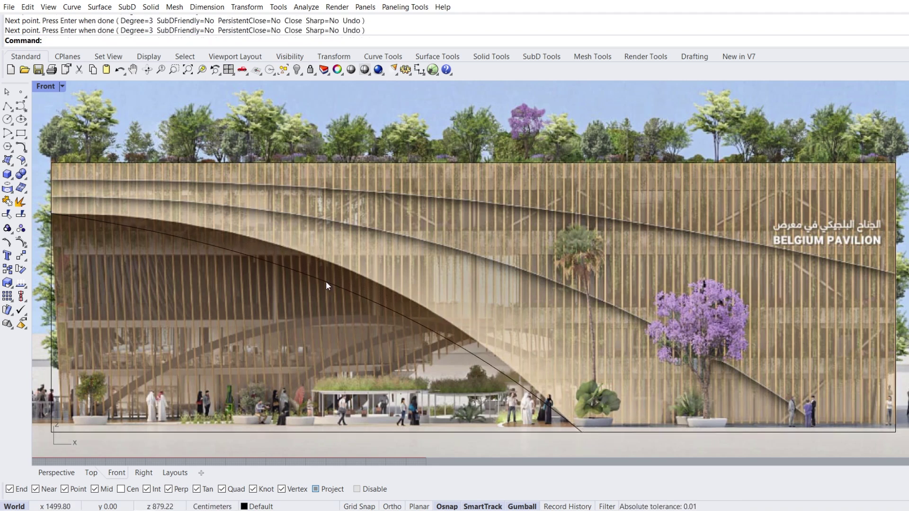
Step: Raise the lowest arch curve's two middle control points together until the curve follows the arch edge in the picture
key(F10)
click(326, 281)
drag(223, 334, 453, 234)
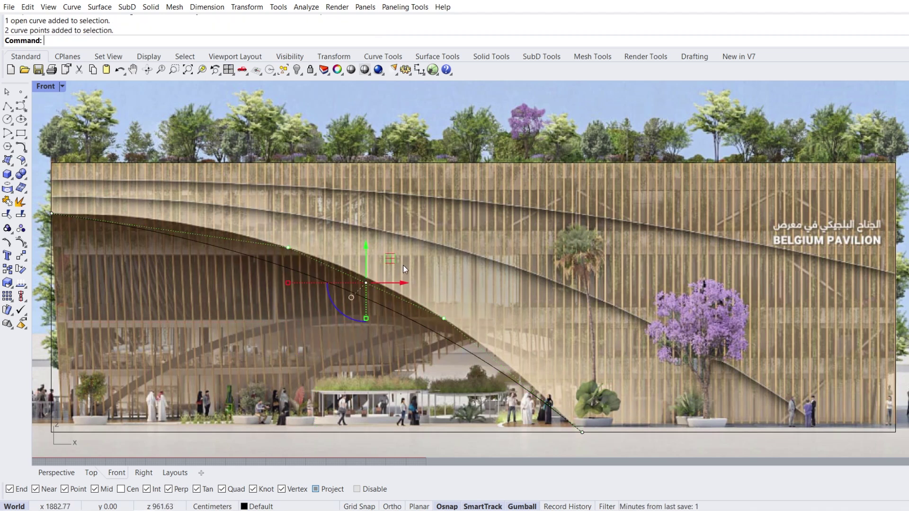
drag(390, 259, 390, 230)
key(Escape)
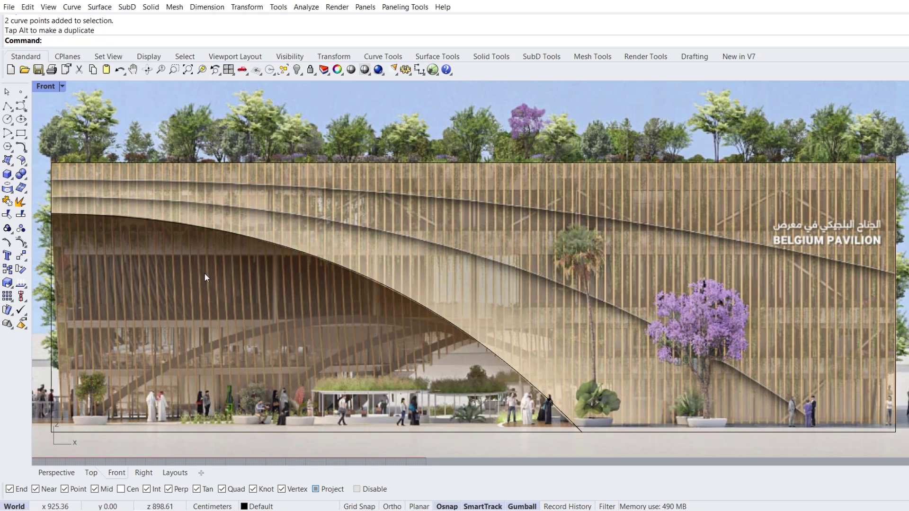
Step: Draw a degree 3 control point curve with four points along the middle arch, from the facade's left edge to the rectangle's base
click(7, 106)
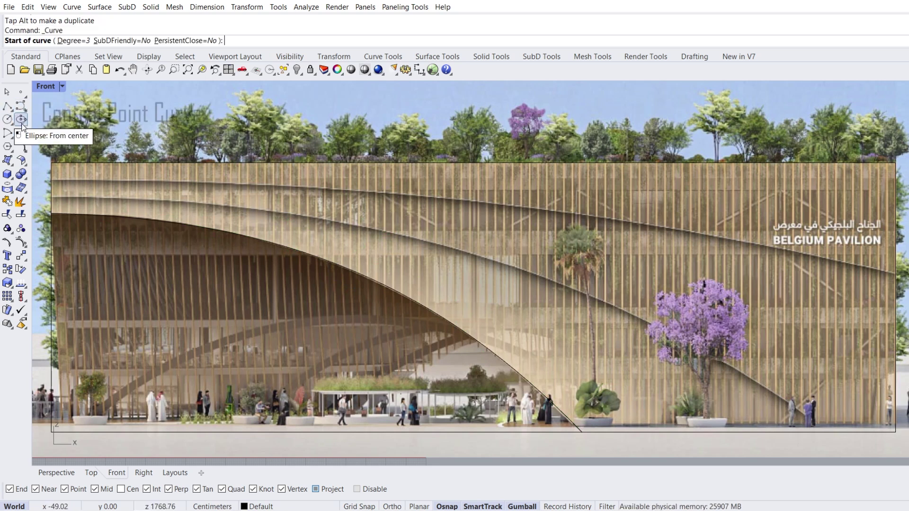
click(50, 197)
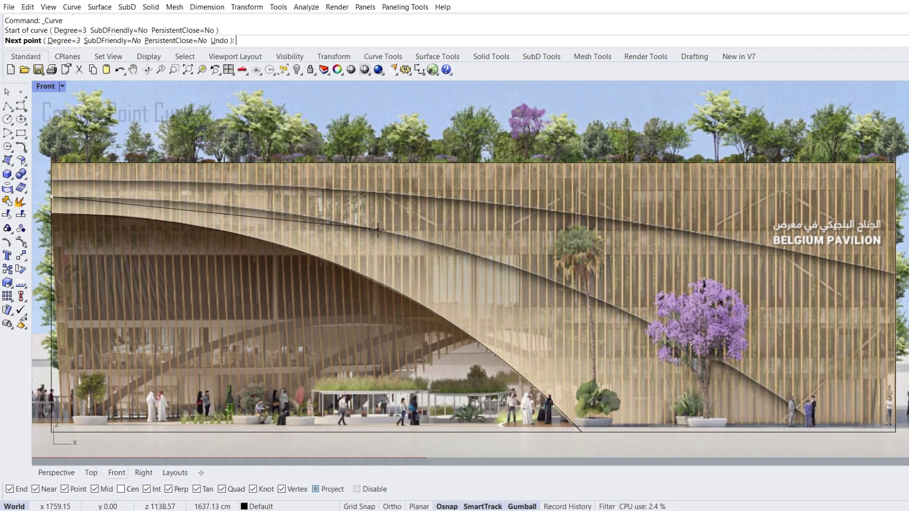
click(363, 225)
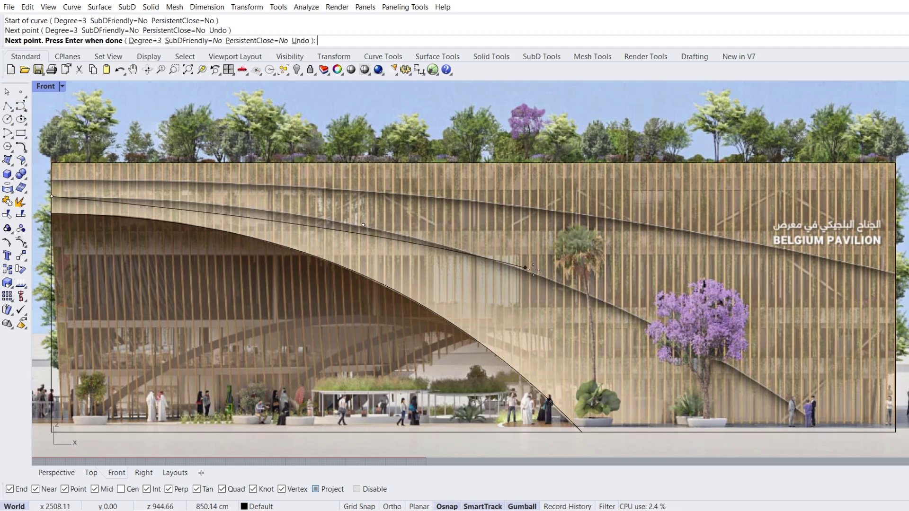
click(604, 299)
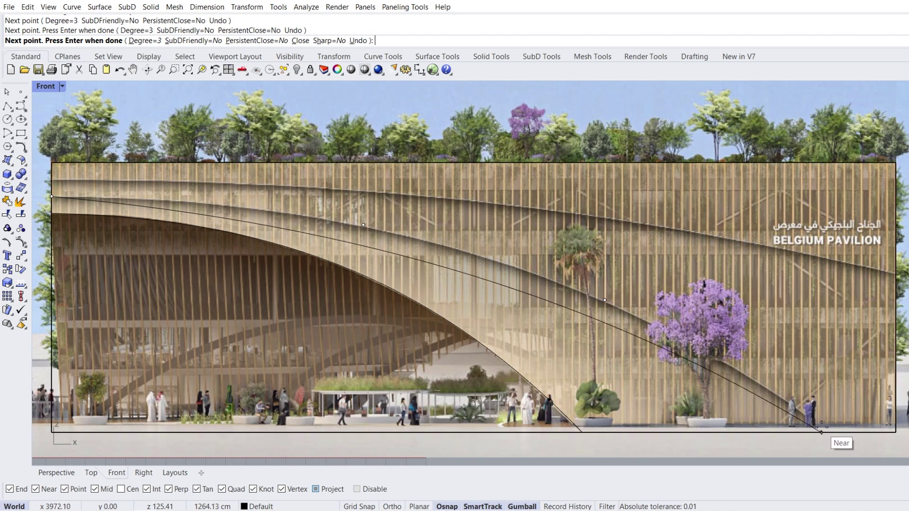
click(827, 432)
right_click(826, 431)
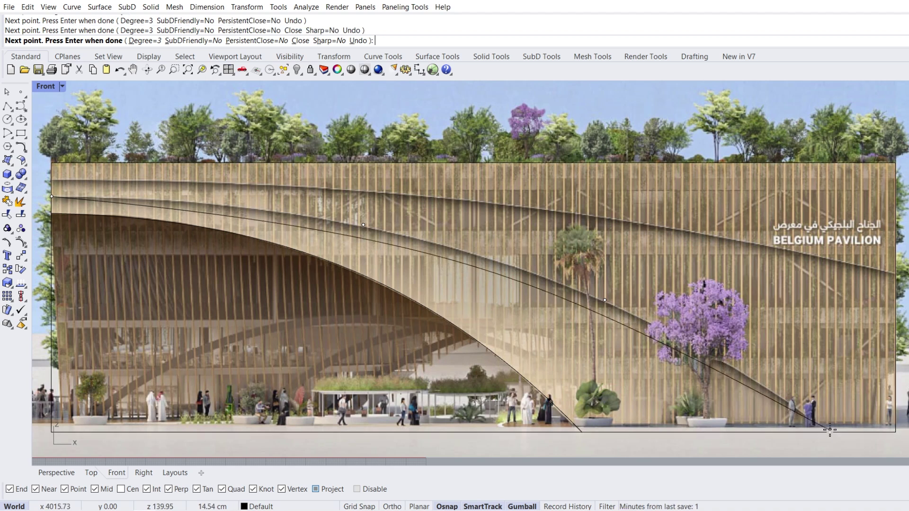
Step: Shift the middle arch curve's two inner control points upward together to match the arch edge in the picture
click(488, 282)
key(F10)
drag(368, 323, 285, 230)
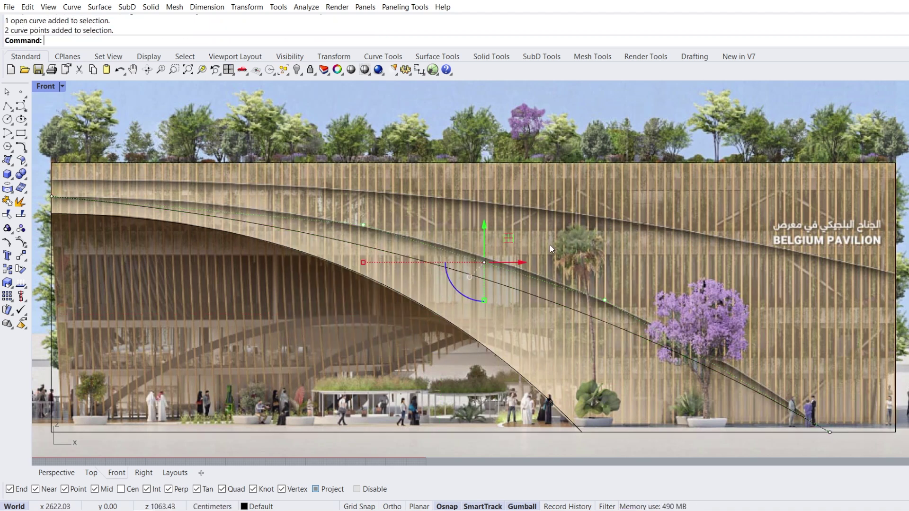
drag(509, 238, 517, 215)
key(Escape)
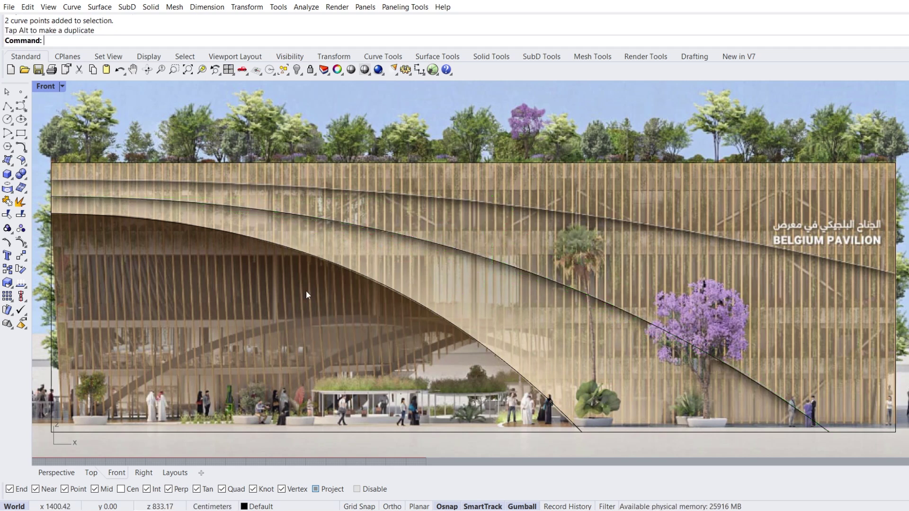
Step: Draw a degree 3 control point curve with four points along the uppermost arch, from the rectangle's left edge to its right edge
click(21, 105)
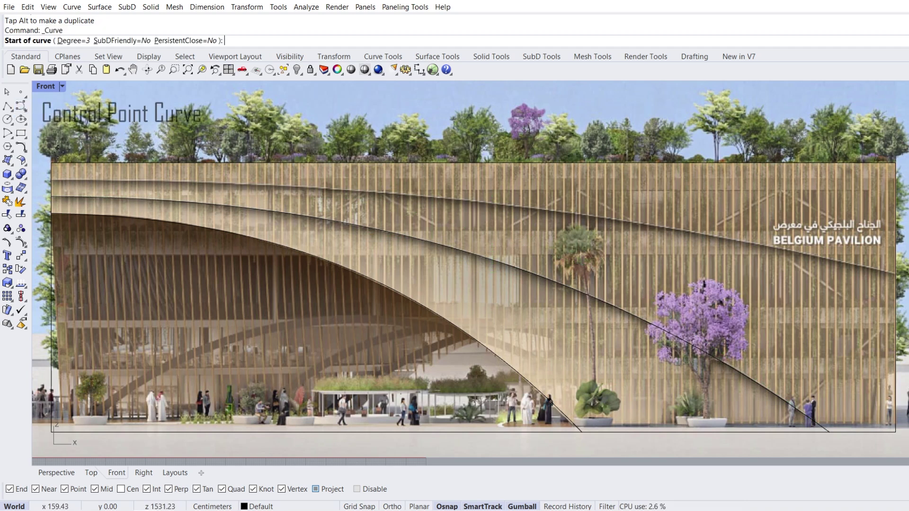
click(52, 179)
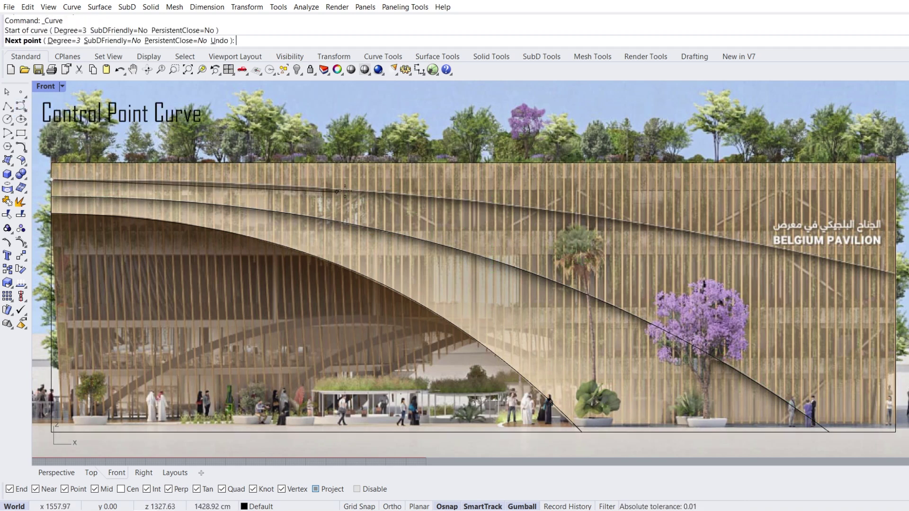
click(365, 191)
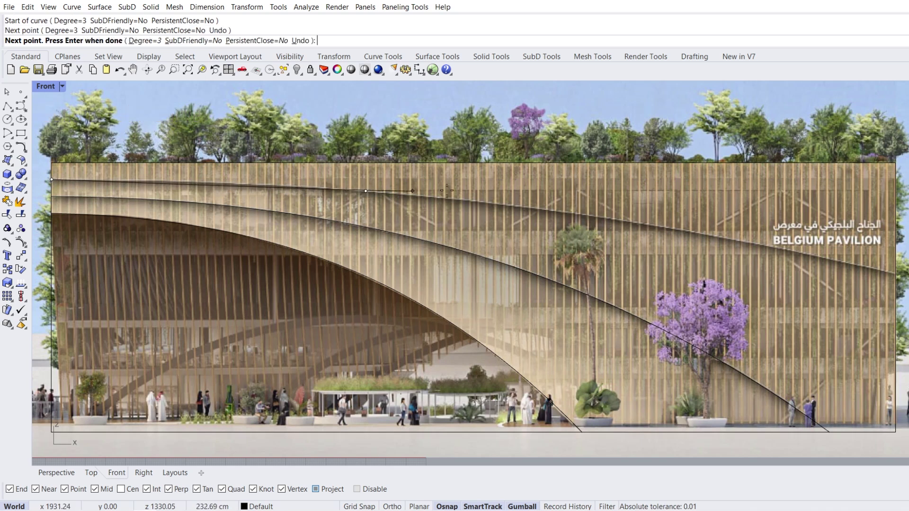
click(658, 227)
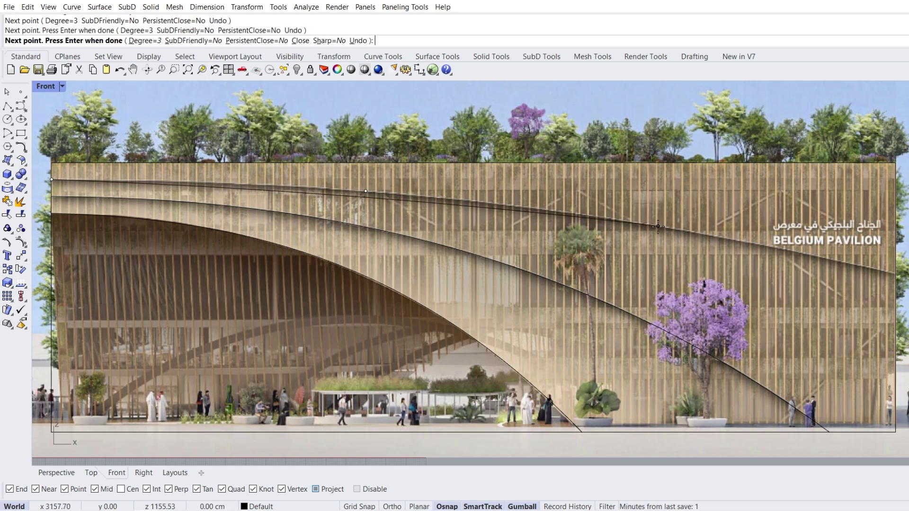
click(895, 273)
key(Return)
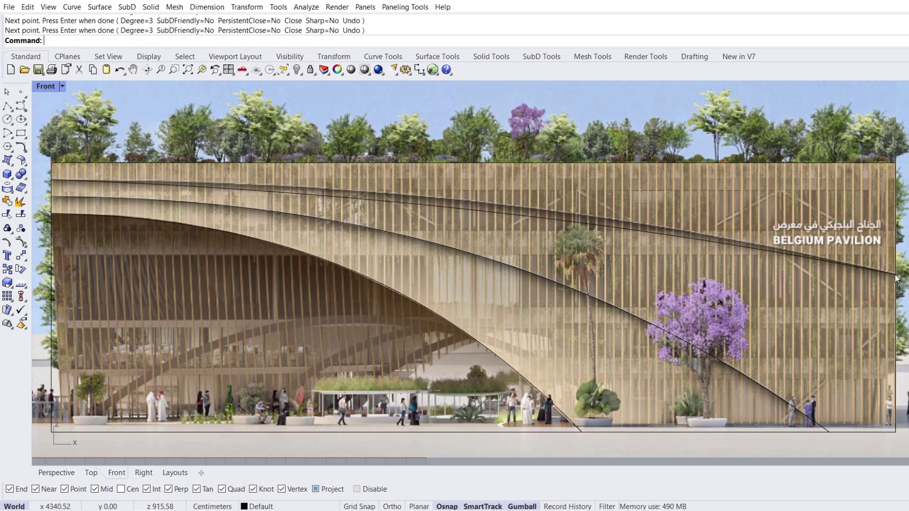
Step: Move the uppermost arch curve's two inner control points together so the curve matches the arch edge in the picture
click(593, 225)
key(F10)
drag(280, 327, 686, 183)
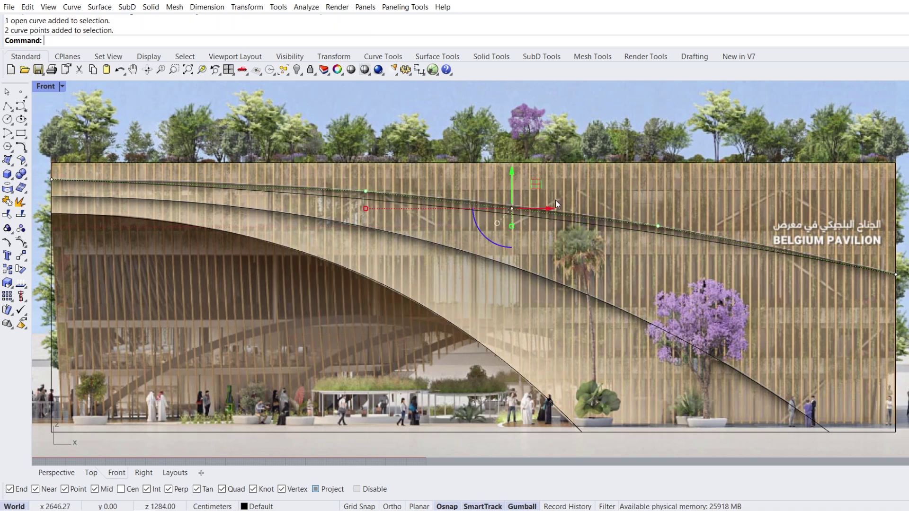
drag(538, 186, 449, 224)
key(Escape)
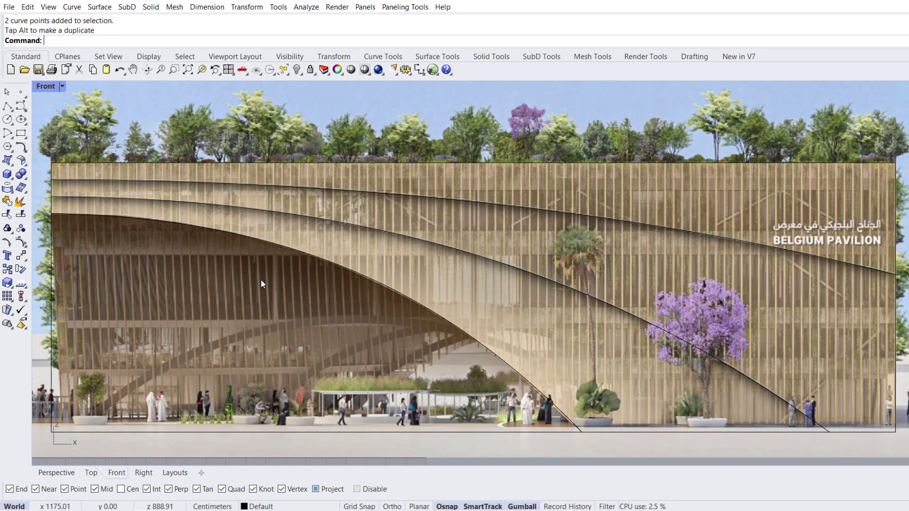
Step: Draw a three-point control point curve from the rectangle's lower-left corner through its top edge's midpoint to the lower-right corner
click(20, 106)
click(52, 431)
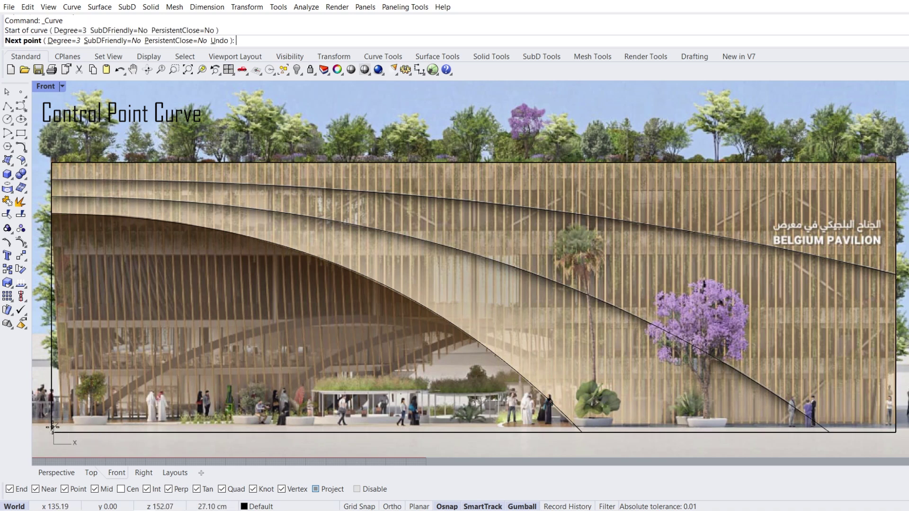
click(474, 162)
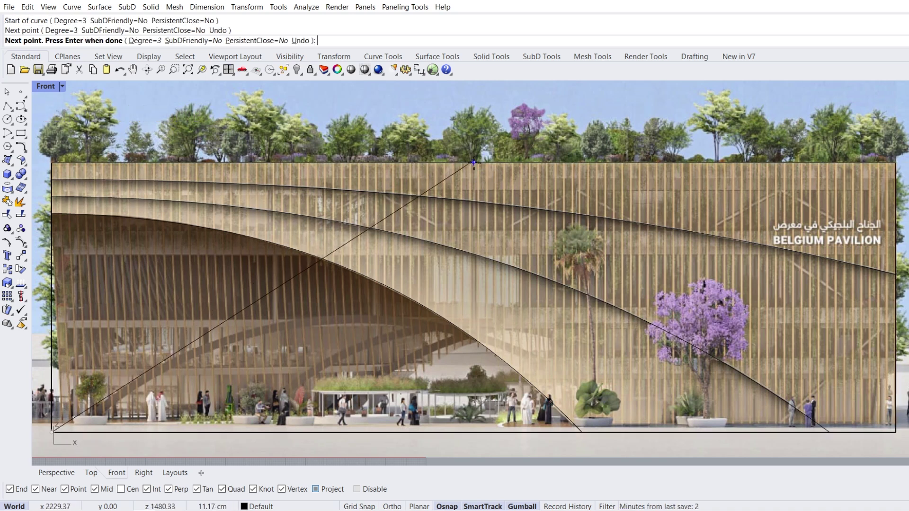
click(894, 433)
key(Return)
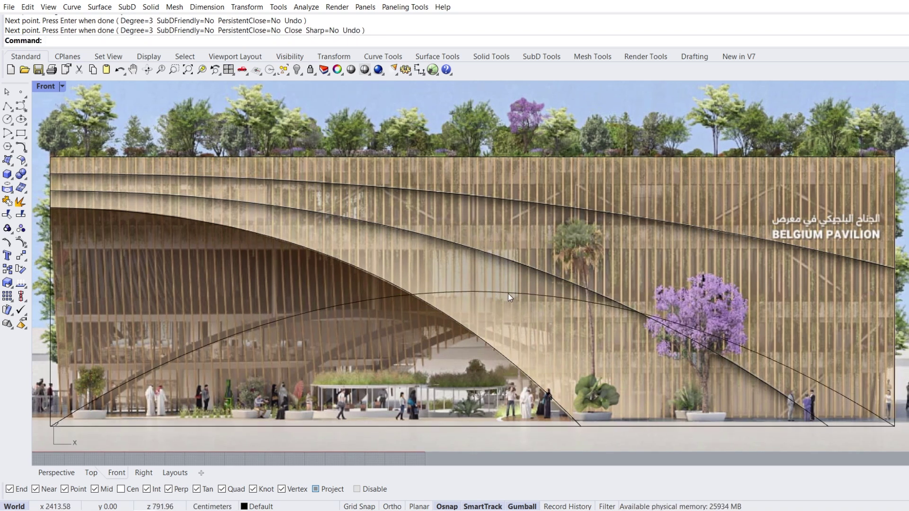
Step: Lower the symmetrical arch's apex control point to flatten it, and scale the curve narrower along X about its centre
click(508, 294)
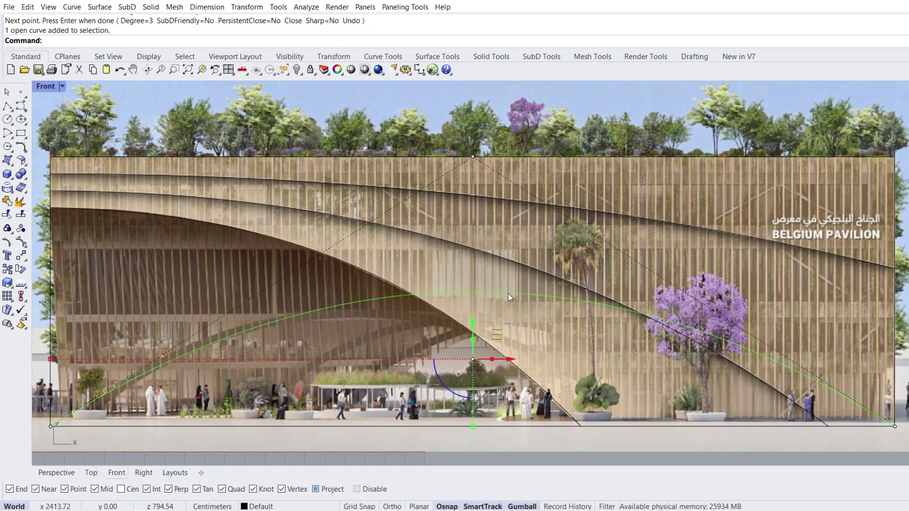
click(473, 156)
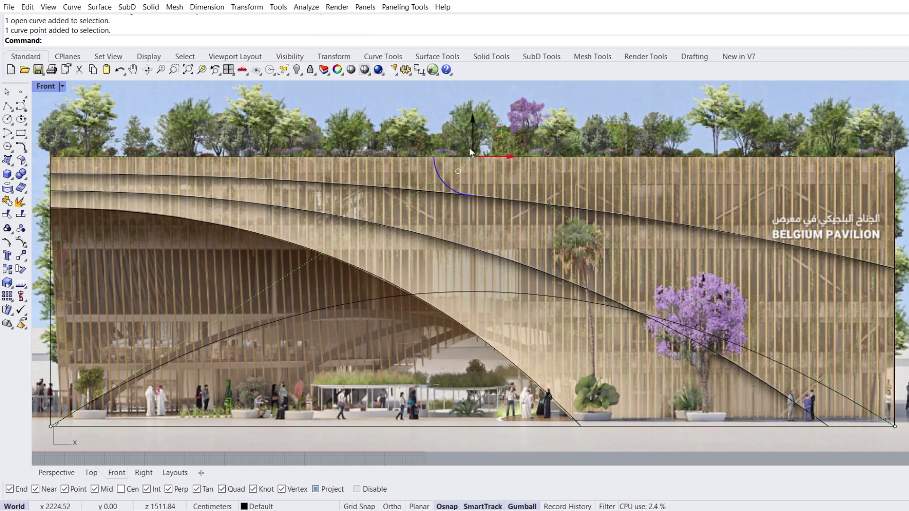
drag(472, 123, 479, 210)
click(339, 345)
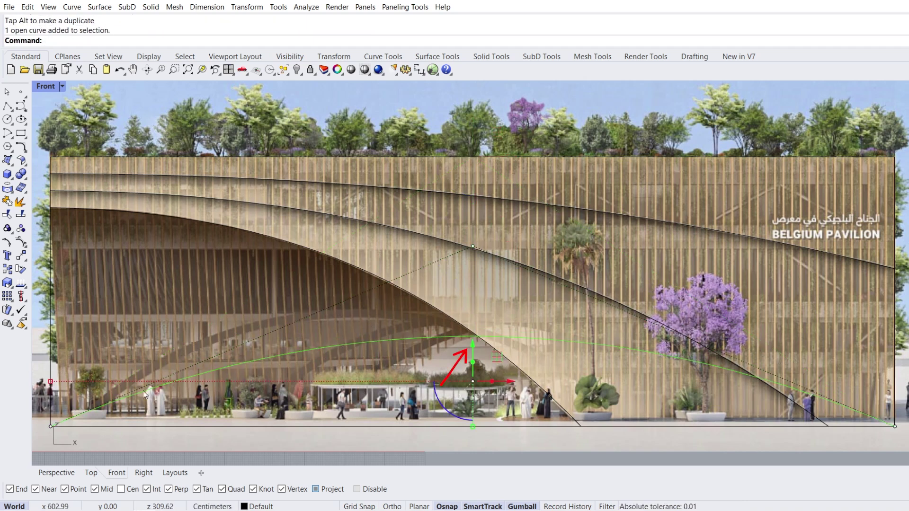
drag(55, 385, 215, 388)
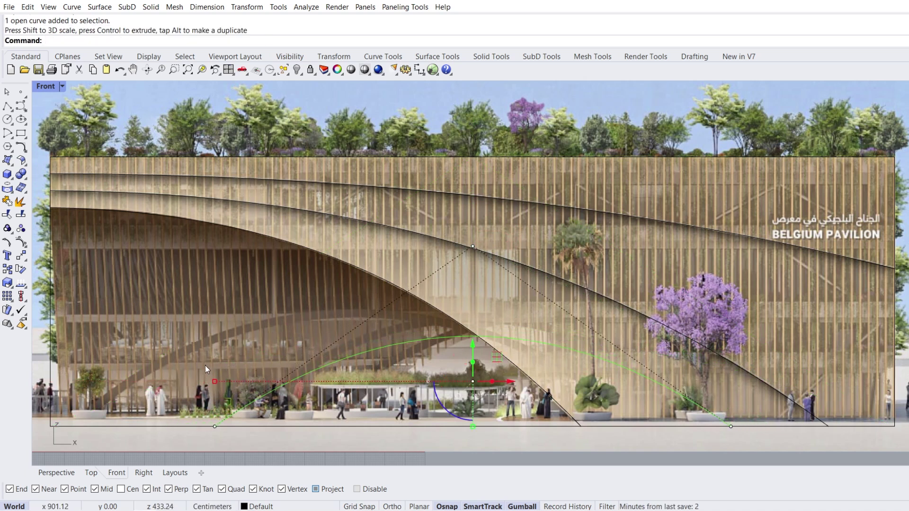
key(Escape)
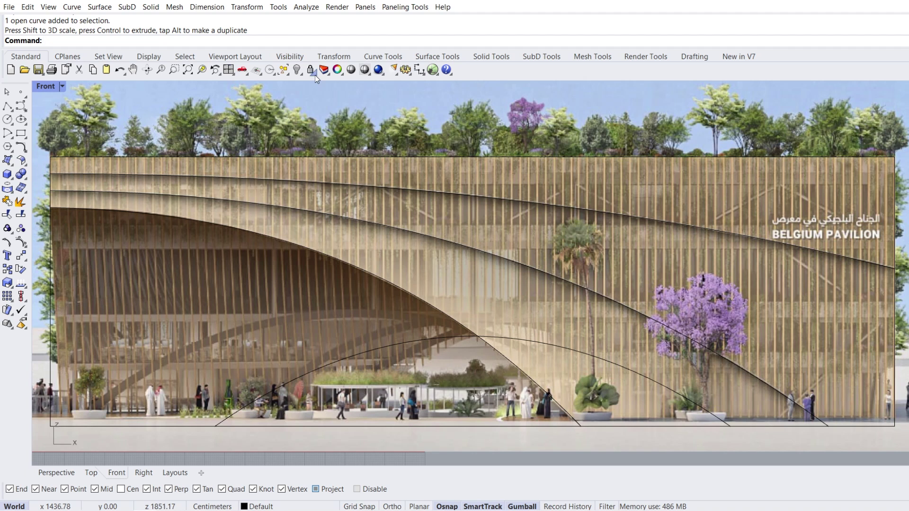
Step: Unlock the reference picture and delete it, keeping only the traced curves
click(314, 73)
click(324, 89)
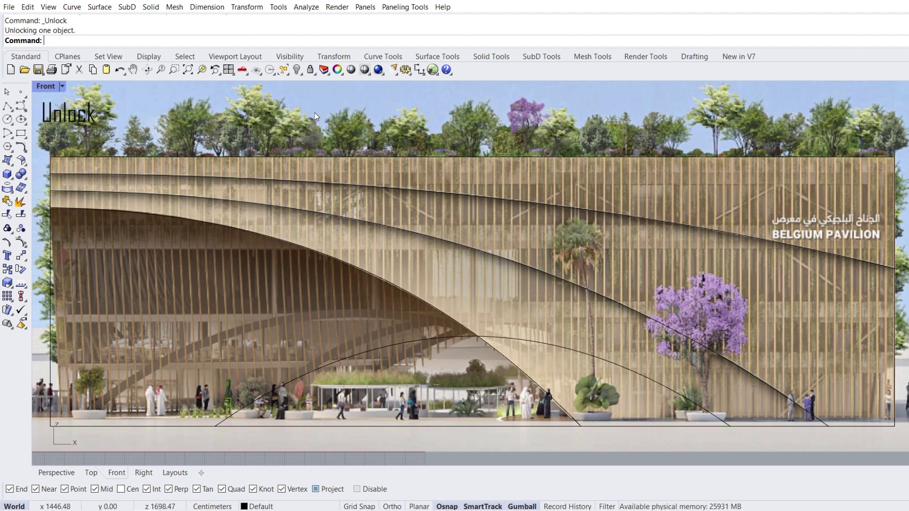
key(Delete)
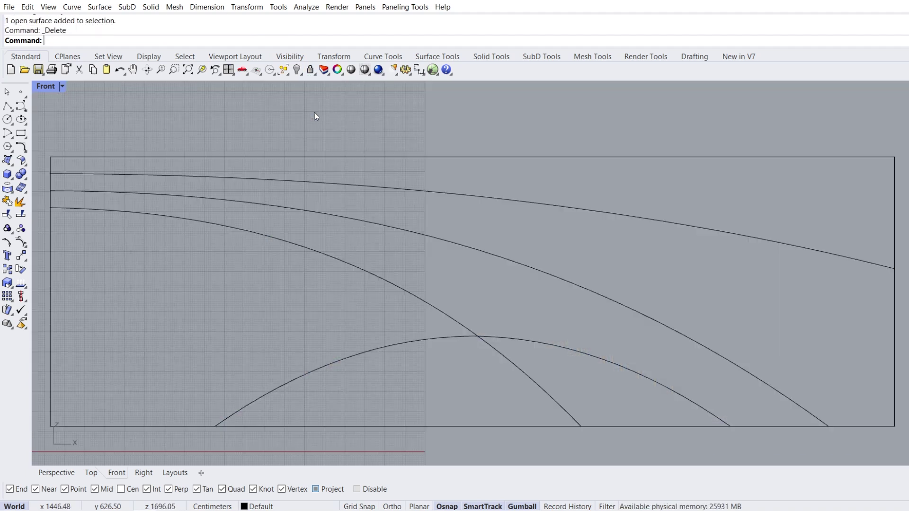
Step: In the Perspective view, hide the uppermost and middle arch curves
click(68, 472)
scroll(328, 305, down, 5)
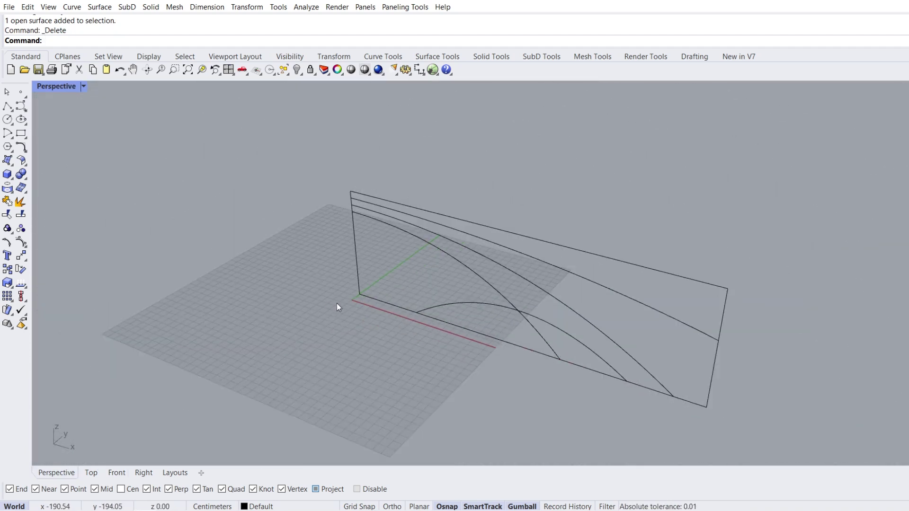
right_drag(338, 307, 530, 286)
click(534, 279)
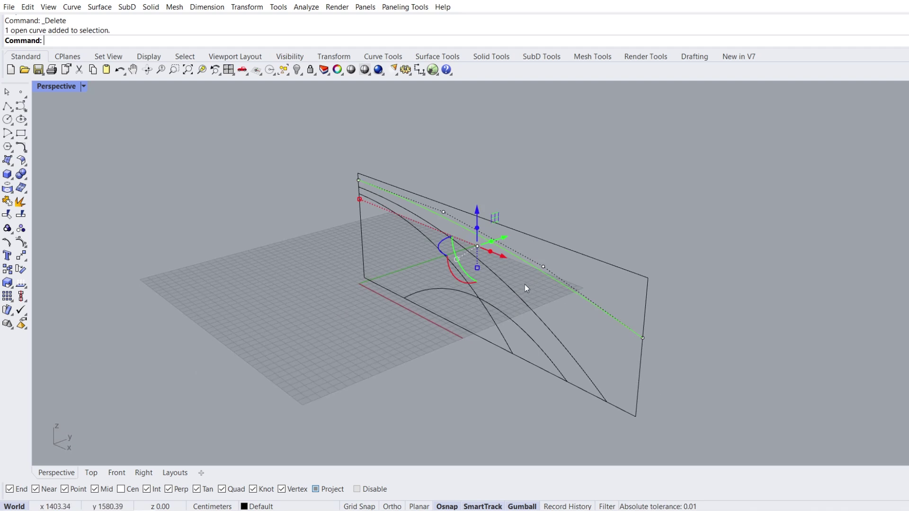
shift+click(516, 293)
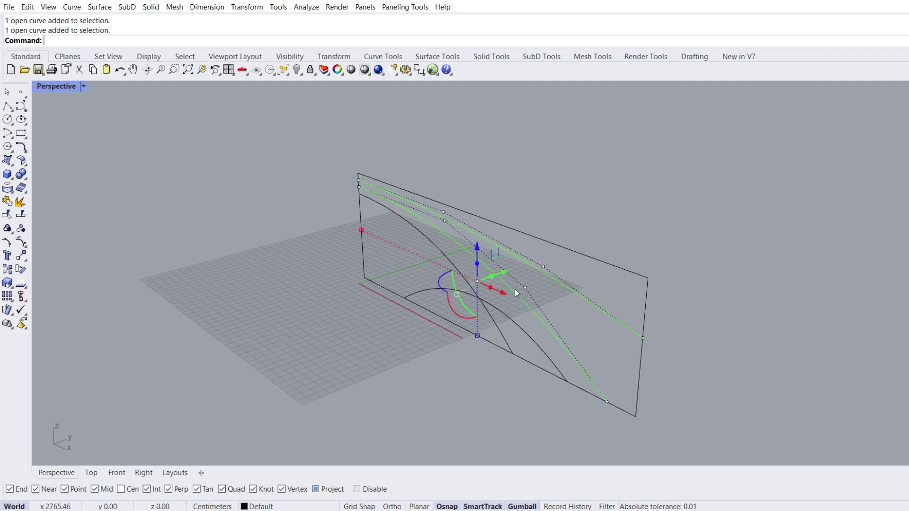
click(297, 70)
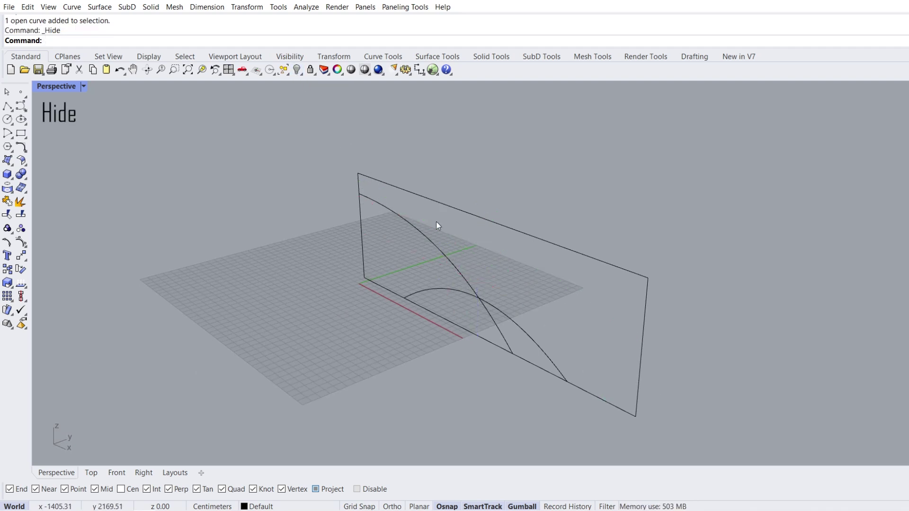
Step: Copy the facade rectangle 2000 cm backward along the positive Y axis
click(467, 220)
right_drag(491, 240, 497, 290)
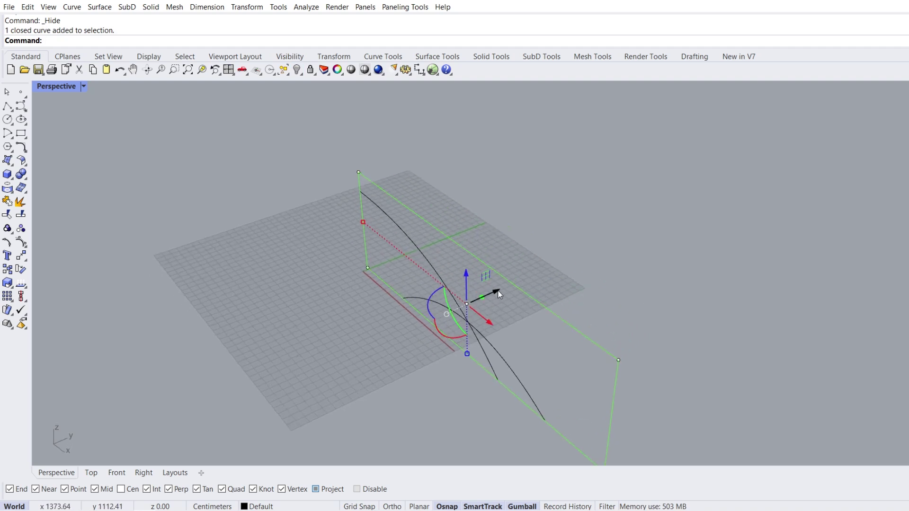
alt+click(499, 292)
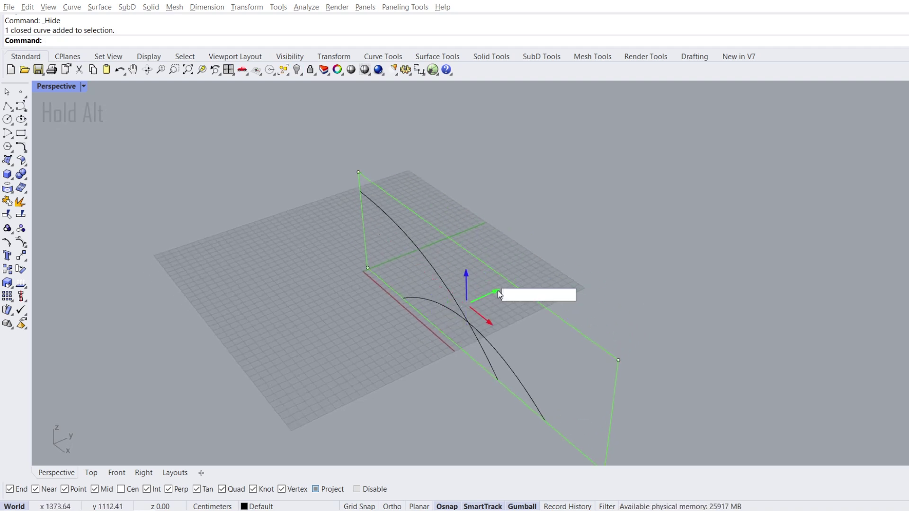
text(2000)
key(Return)
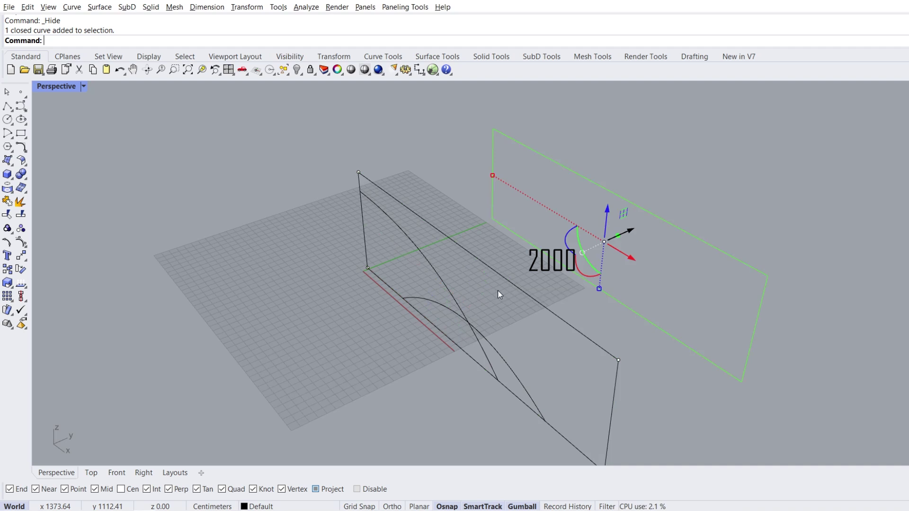
key(Escape)
Step: In the Front view, flatten the large half arch's upper end control point and its neighbouring point to one height
right_drag(356, 348, 391, 281)
click(385, 220)
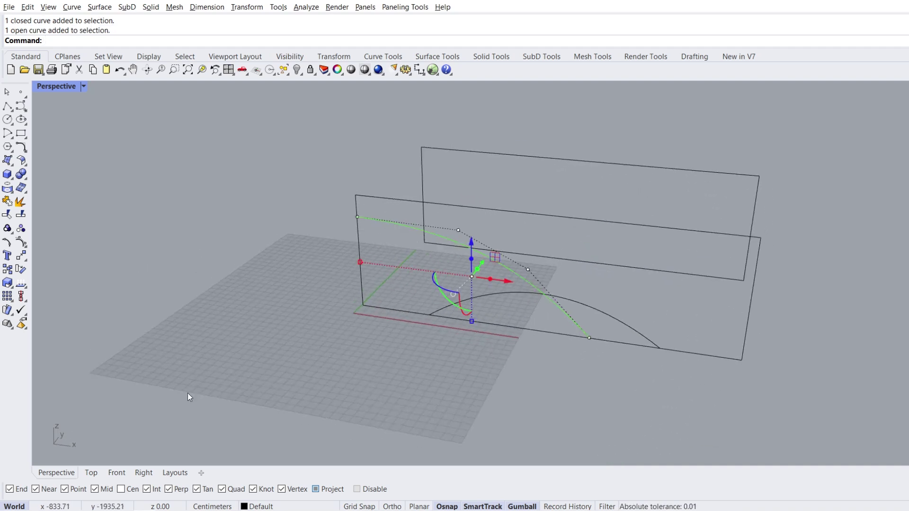
click(116, 473)
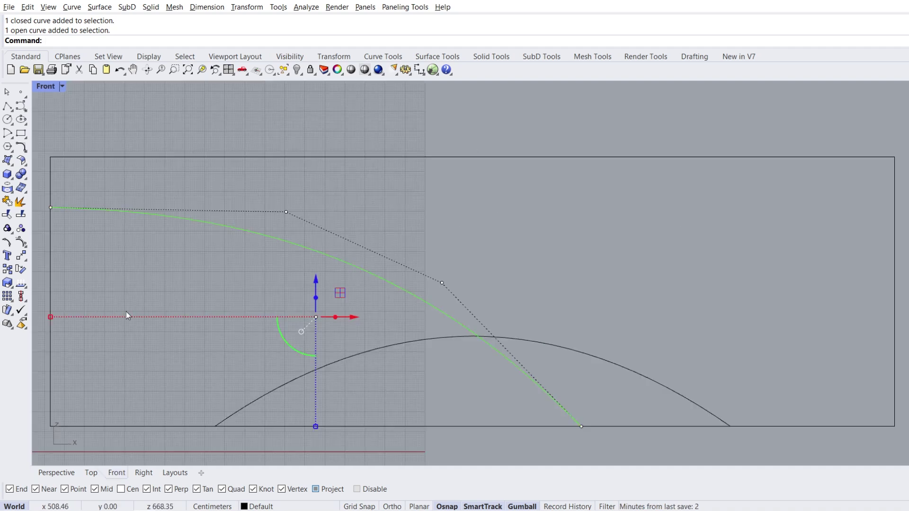
right_drag(125, 314, 346, 300)
drag(234, 199, 509, 235)
drag(372, 217, 372, 217)
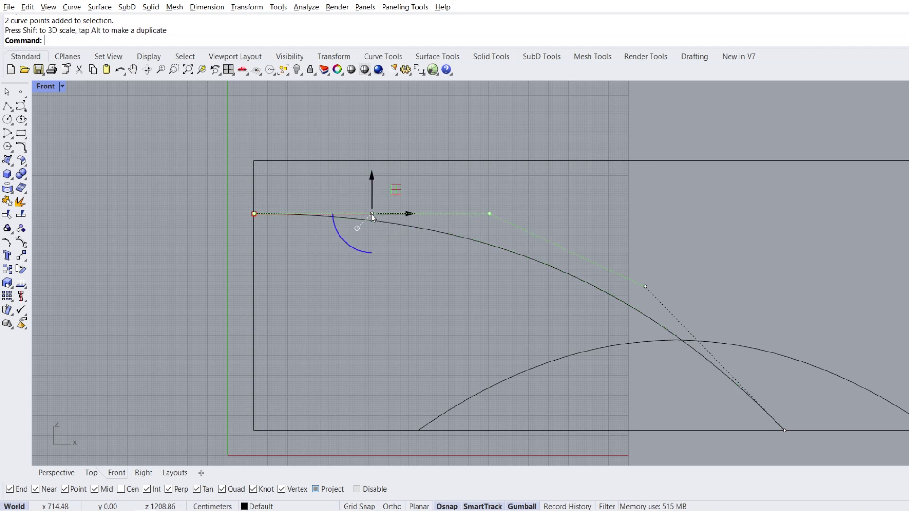
Step: Mirror the large half arch about a vertical line through its upper endpoint, keeping the original
click(304, 215)
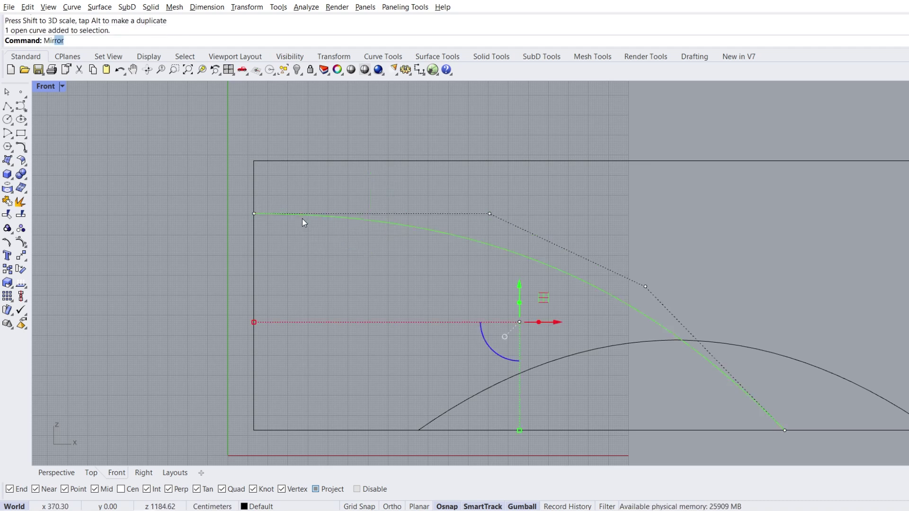
key(Return)
click(254, 214)
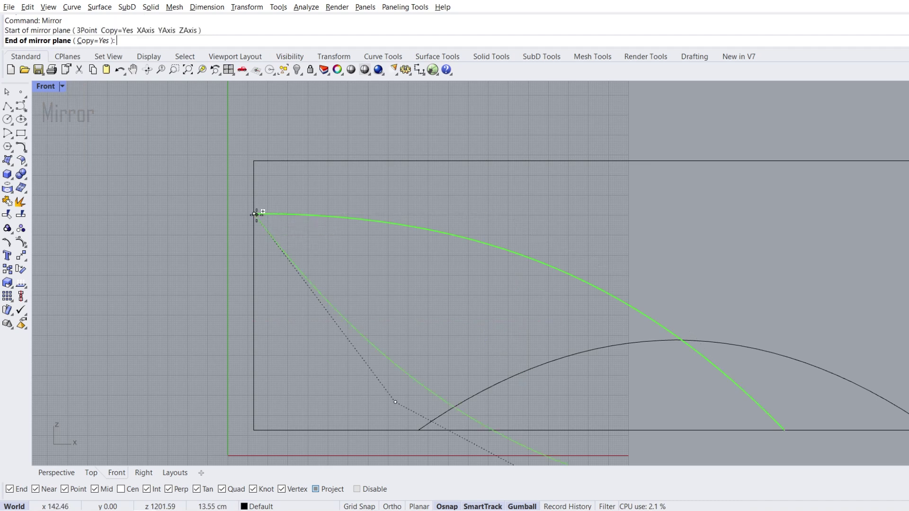
click(255, 260)
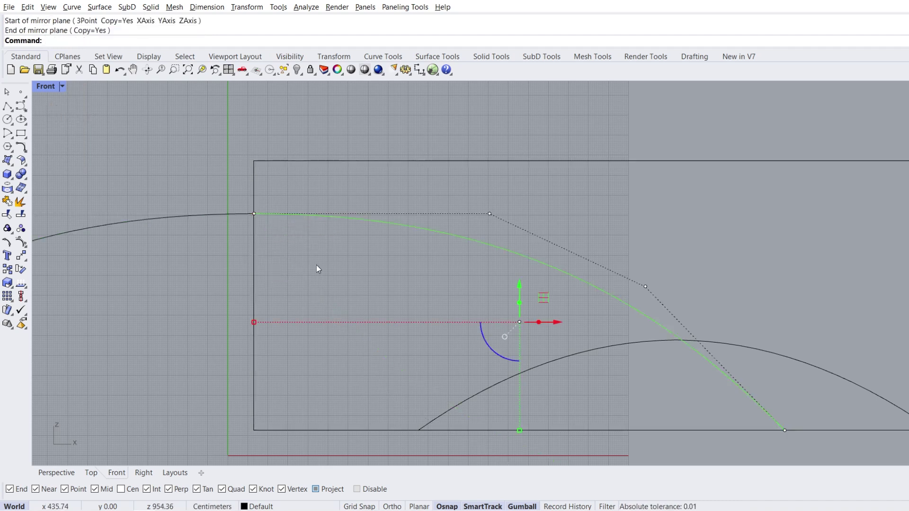
Step: Join the two arch halves into one curve and delete the control point at its apex
right_drag(317, 268, 388, 254)
click(298, 203)
scroll(334, 254, down, 4)
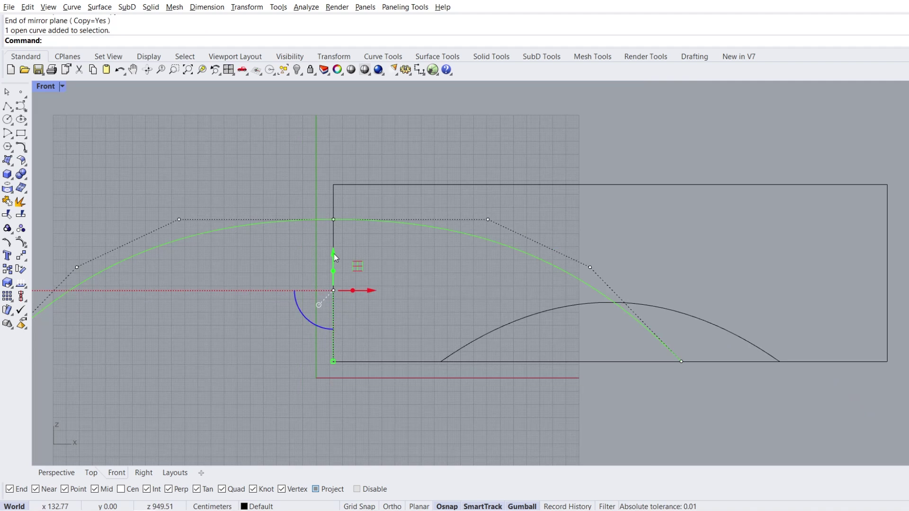
click(7, 202)
key(F10)
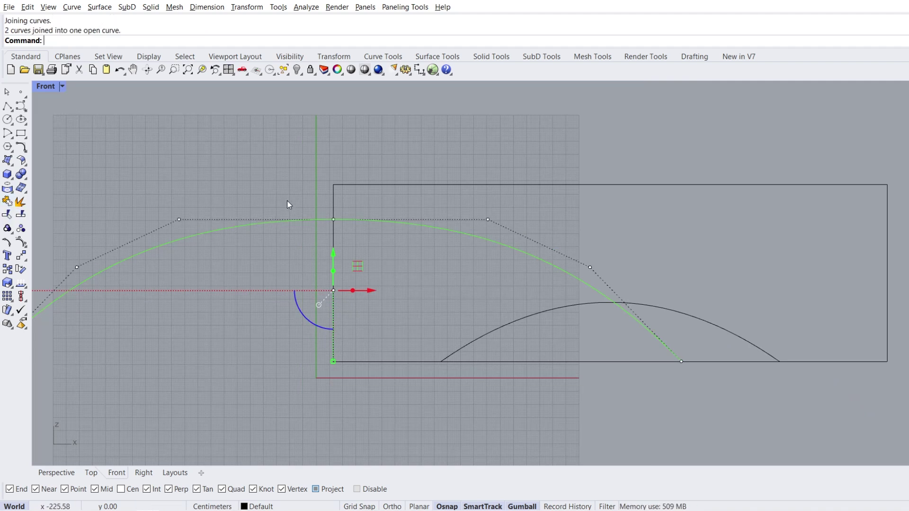
drag(294, 202, 360, 229)
key(Delete)
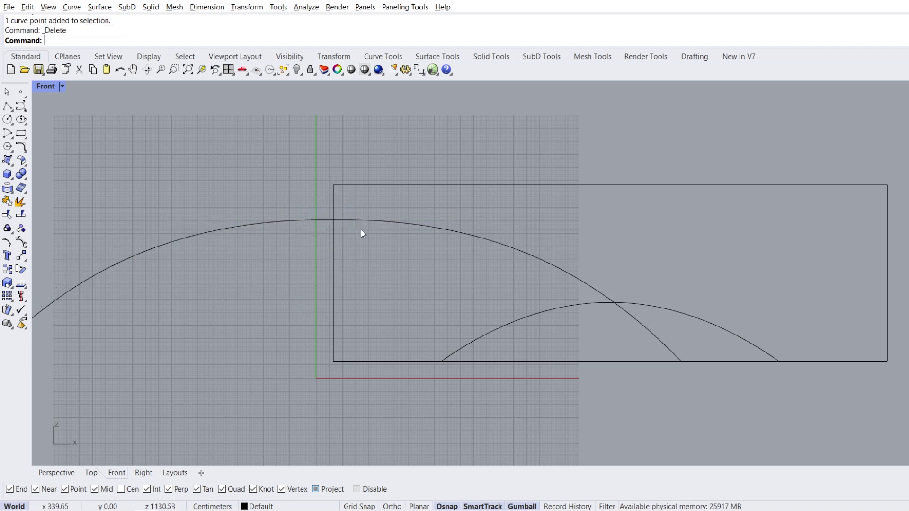
Step: In the Perspective view, copy the full arch from the front rectangle's lower left corner to the rear rectangle's lower right corner
click(362, 221)
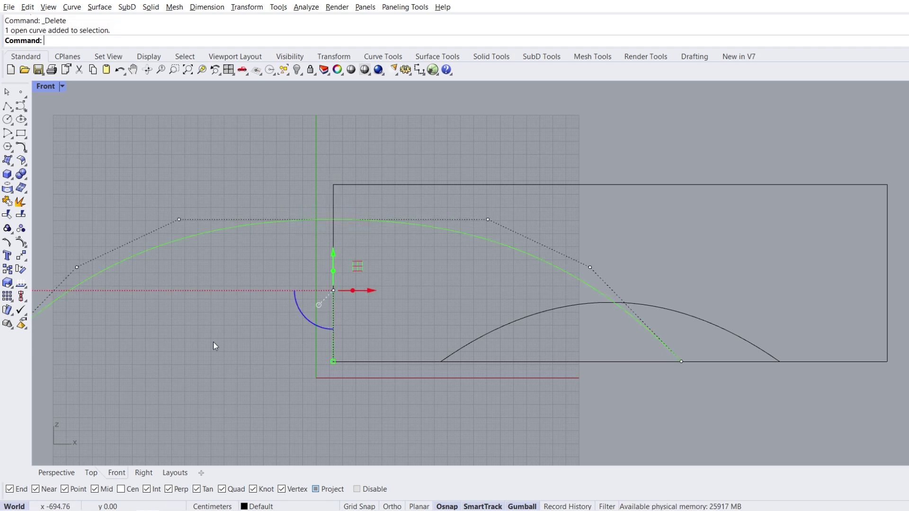
click(56, 472)
right_drag(487, 340, 446, 336)
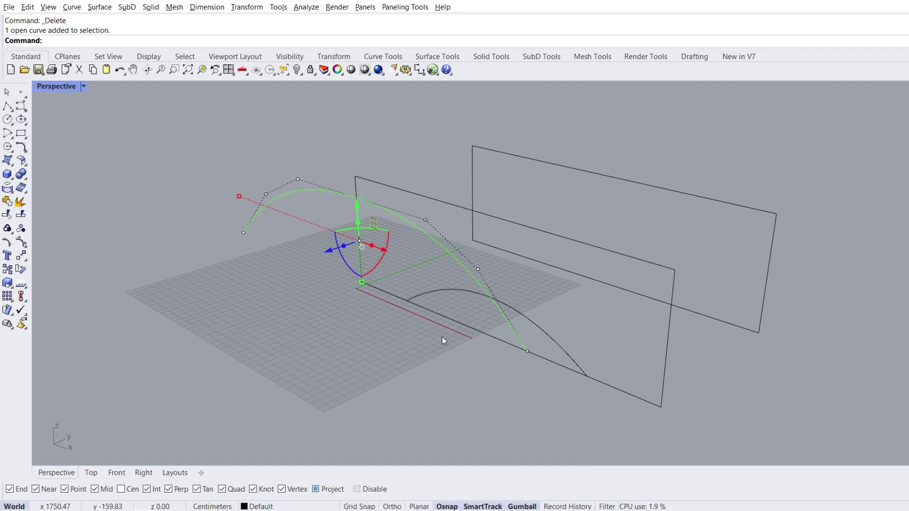
click(8, 269)
click(361, 286)
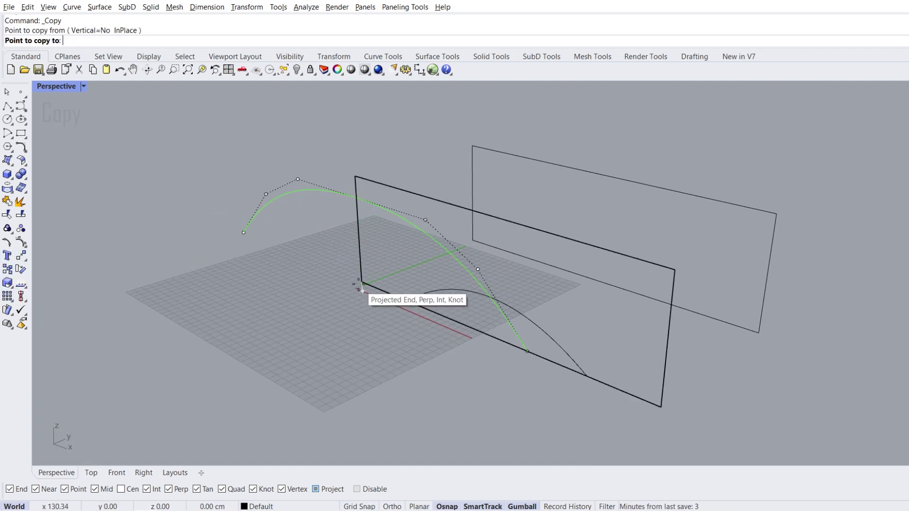
click(759, 332)
key(Return)
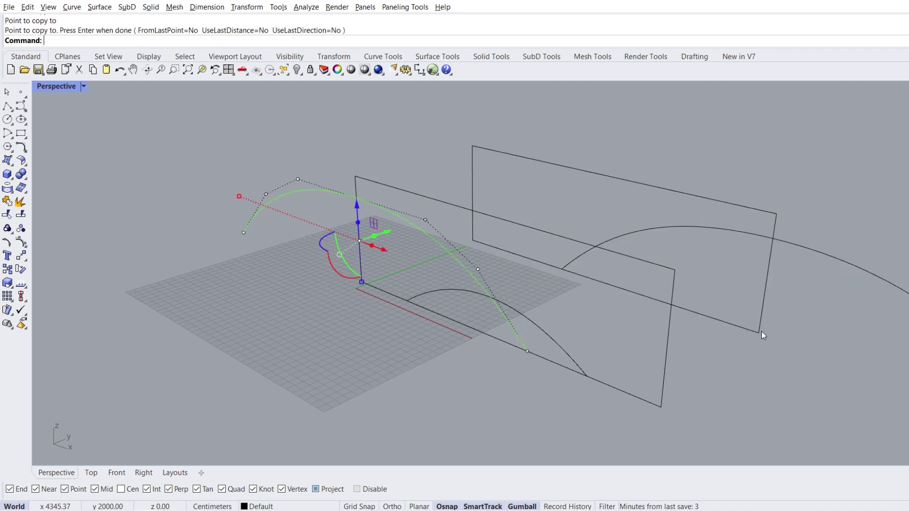
key(Escape)
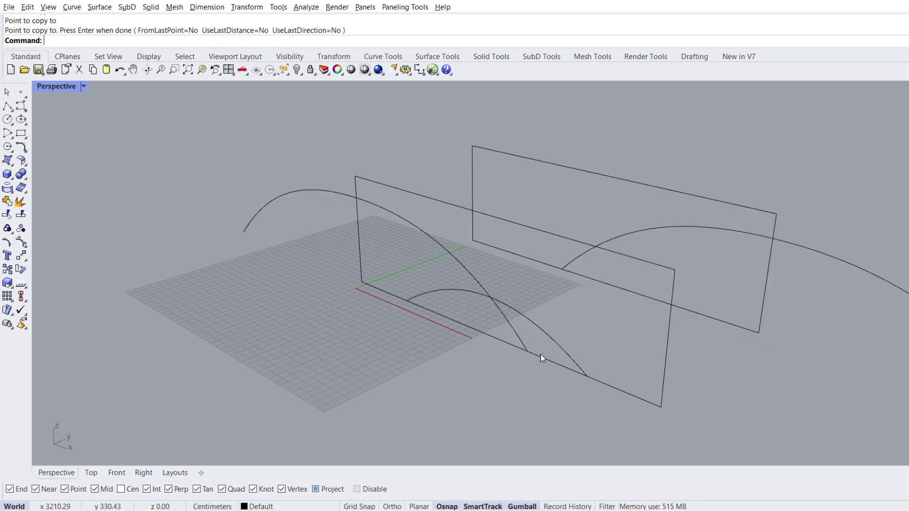
Step: Move the small symmetrical arch 1000 cm backward along the positive Y axis, midway between the two rectangles
click(533, 323)
right_drag(555, 287, 533, 312)
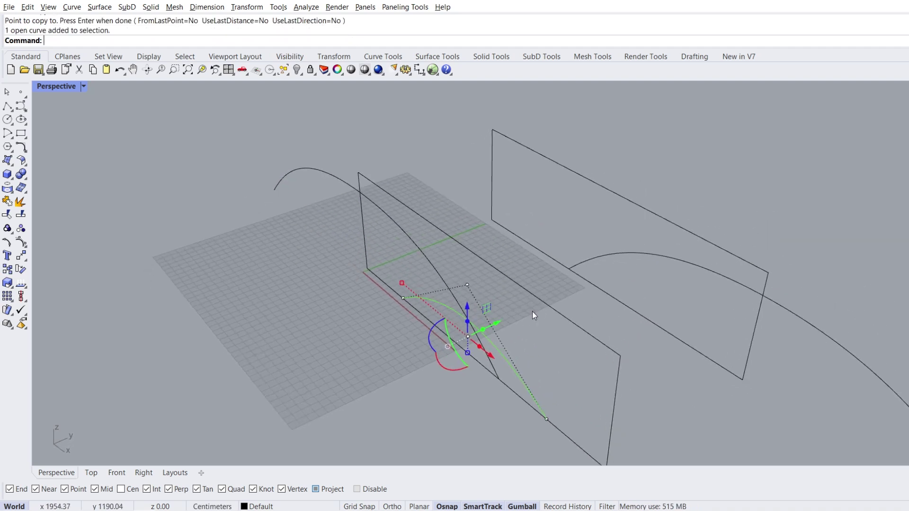
click(504, 323)
text(1000)
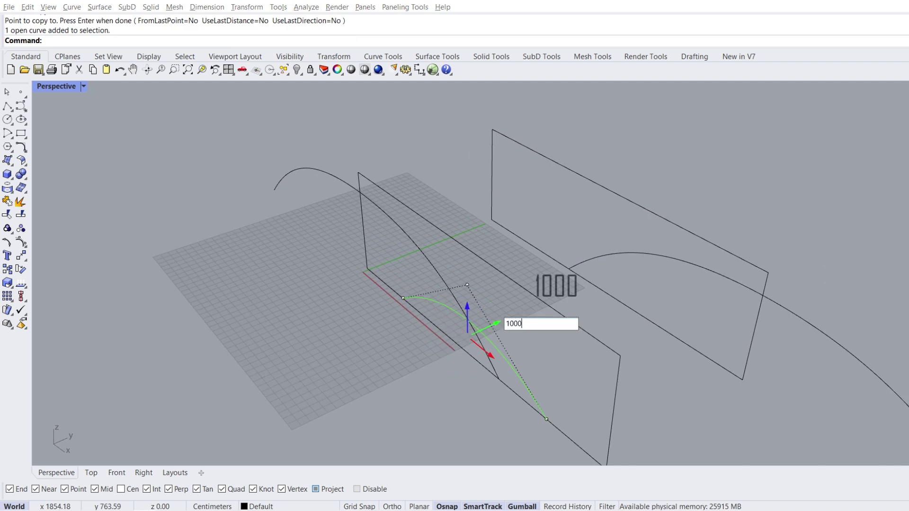
key(Return)
key(Escape)
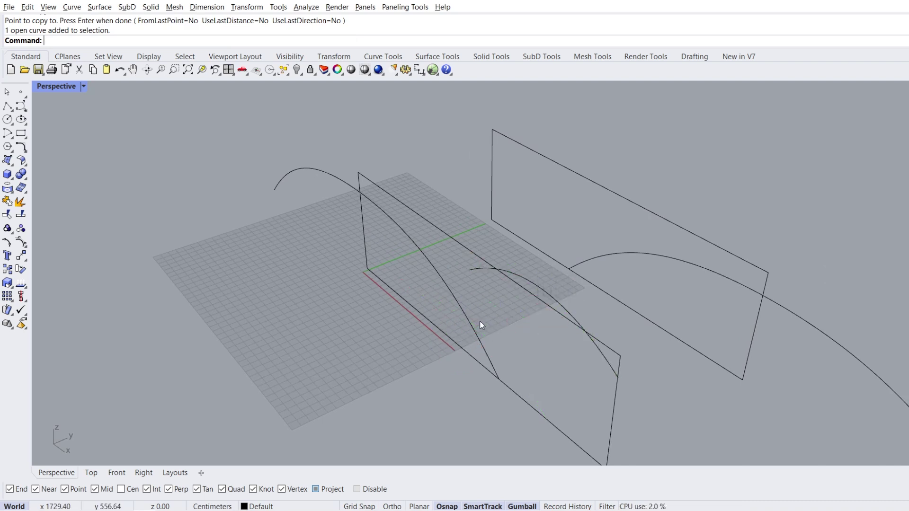
Step: Loft the front, middle and rear arches with Record History enabled, using Normal style and Do not simplify
right_drag(480, 323, 439, 290)
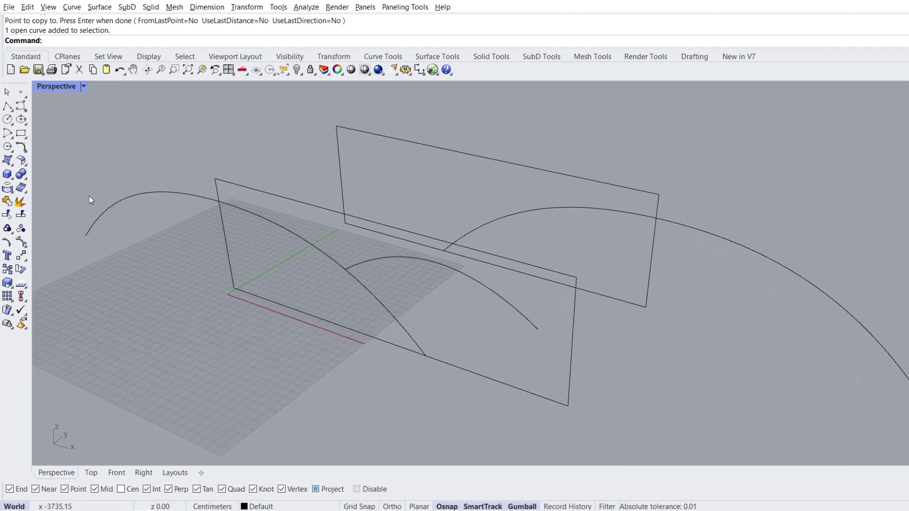
click(9, 162)
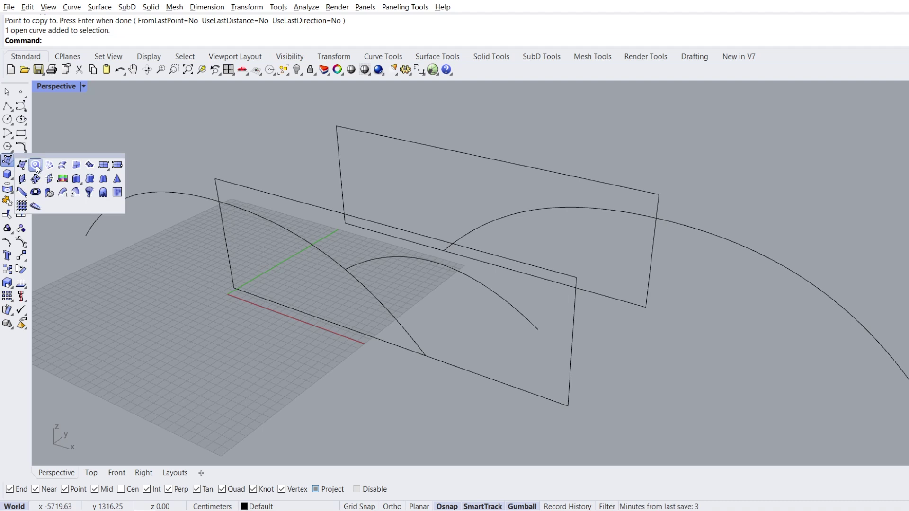
click(62, 166)
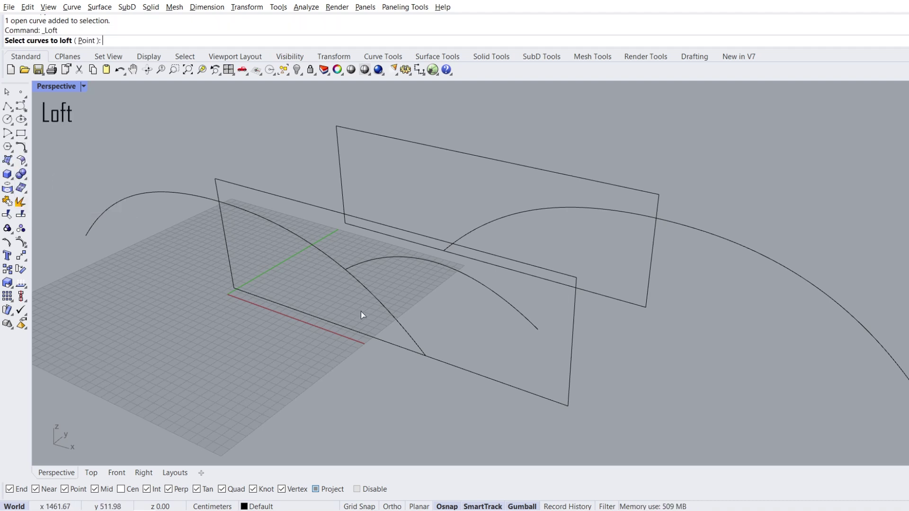
click(407, 331)
click(518, 318)
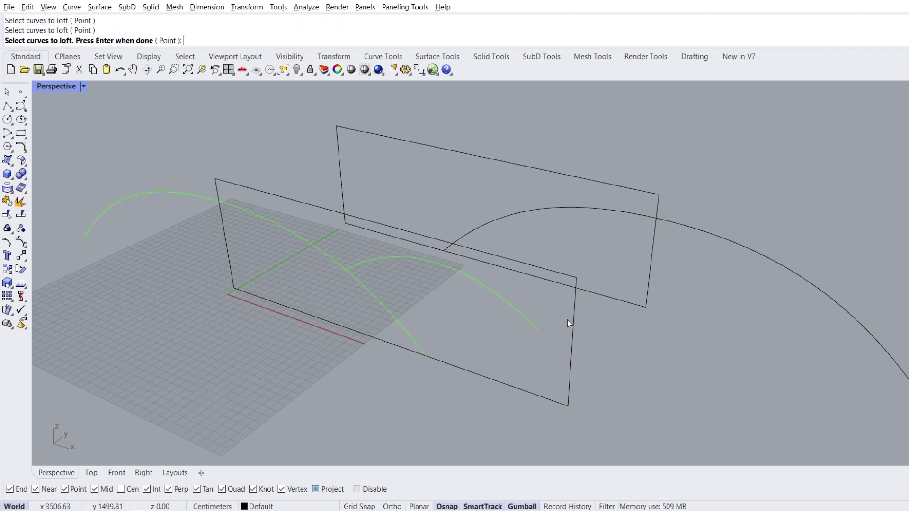
click(844, 308)
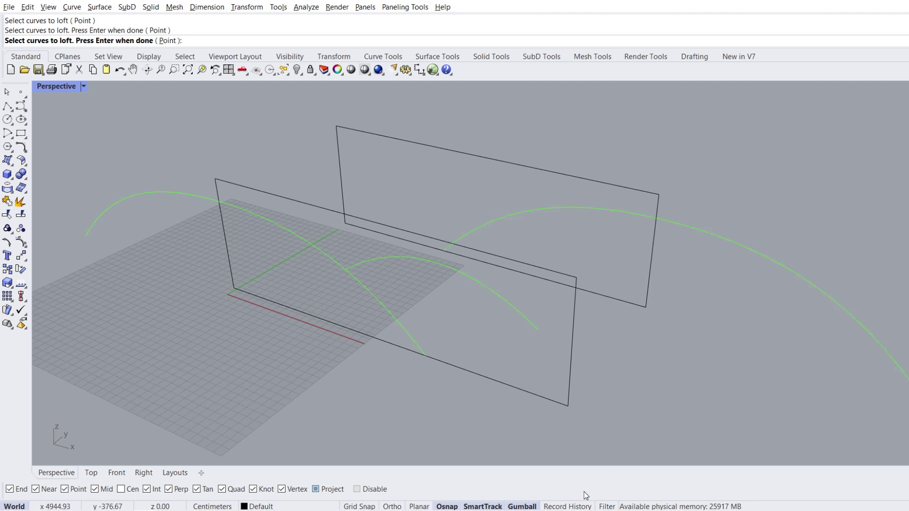
click(567, 506)
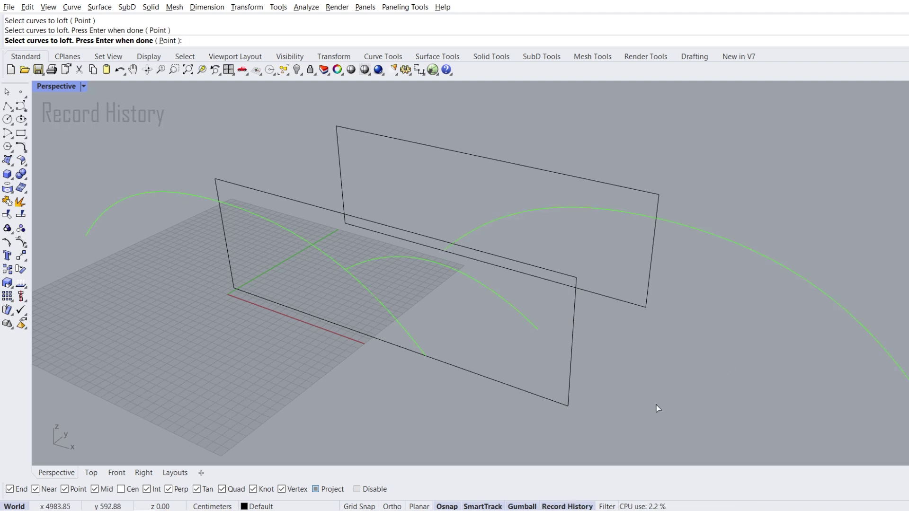
key(Return)
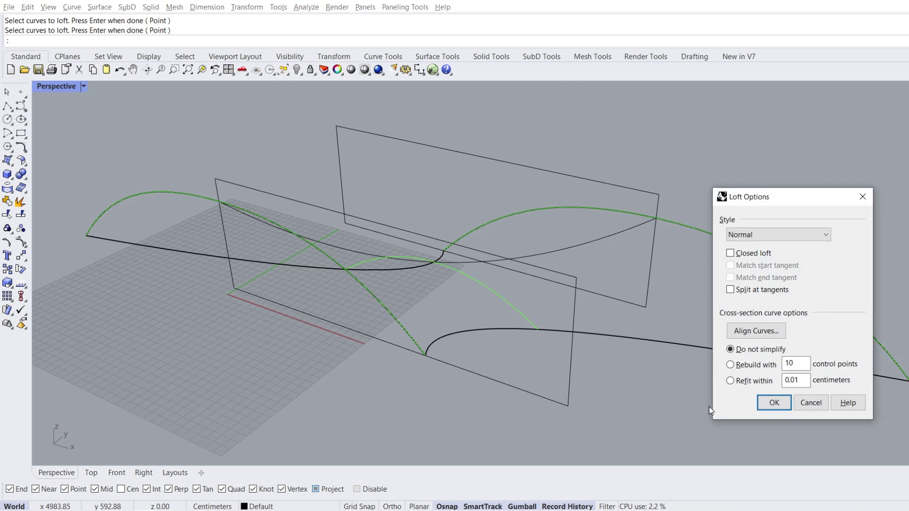
click(771, 404)
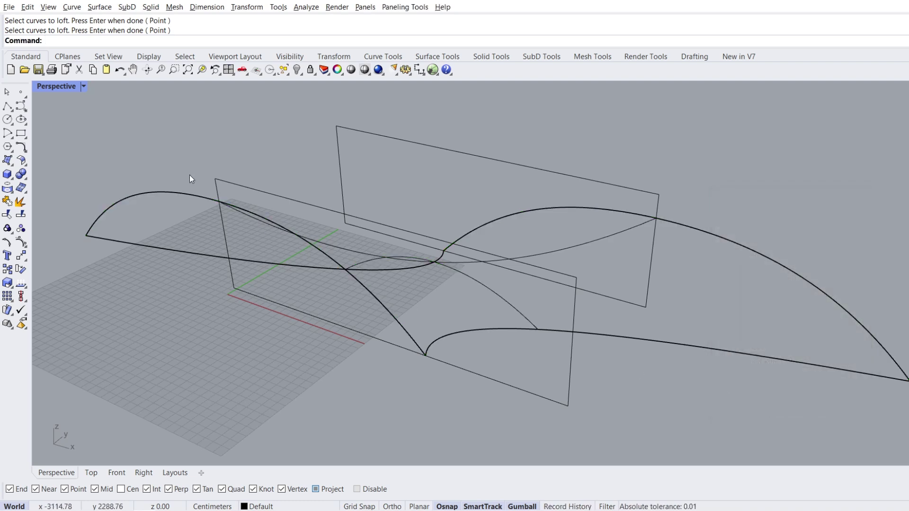
Step: Switch the Perspective view to Shaded display and inspect the lofted surface
click(83, 87)
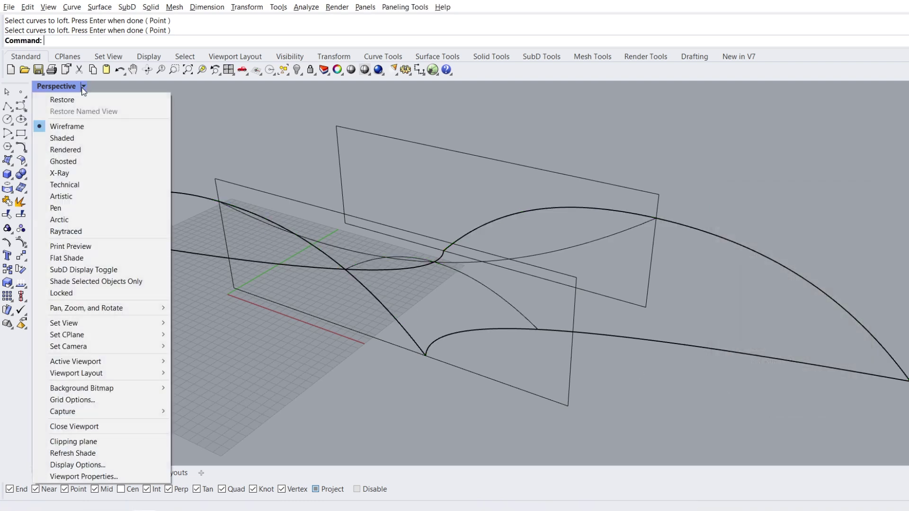
click(81, 138)
mouse_move(323, 265)
right_down()
mouse_move(503, 208)
mouse_move(489, 205)
mouse_move(489, 215)
mouse_move(402, 246)
mouse_move(341, 253)
mouse_move(364, 258)
right_up()
Step: In the Top view, scale the middle arch wider along X about its centre to smooth the surface's side edges
click(91, 472)
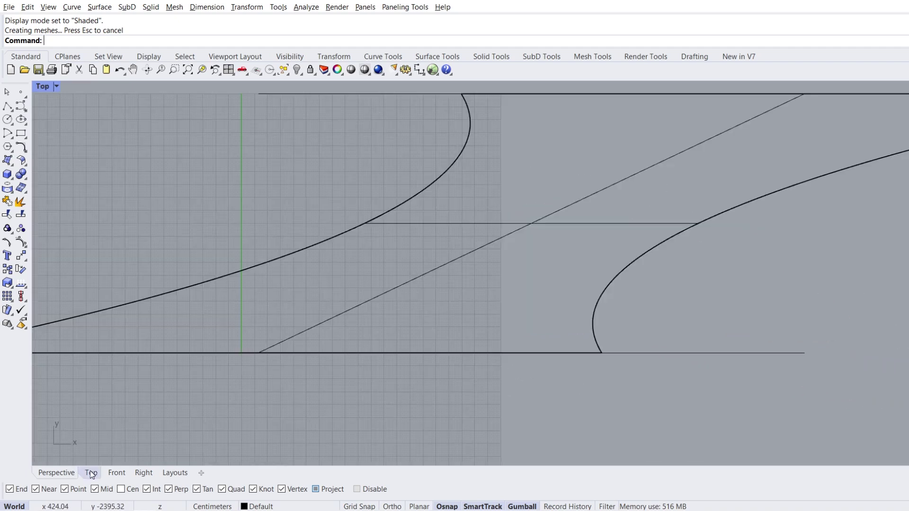
drag(309, 218, 645, 262)
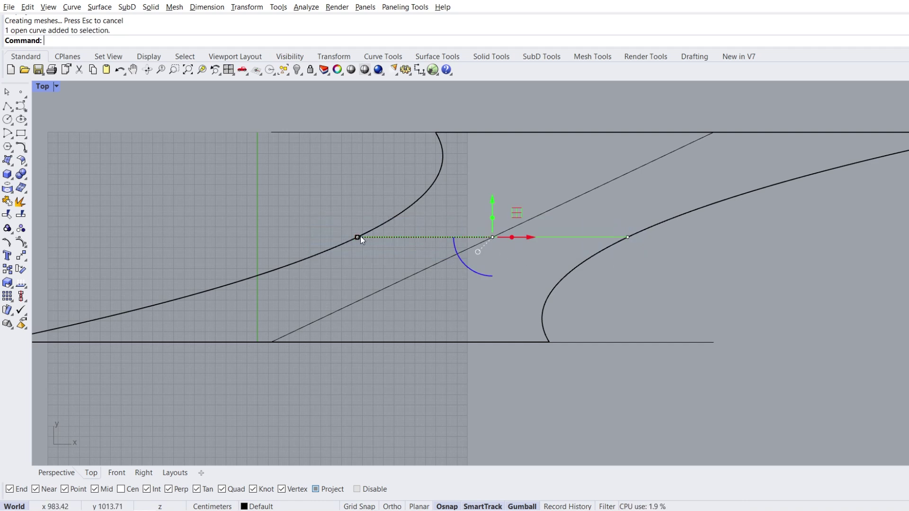
drag(358, 236, 323, 236)
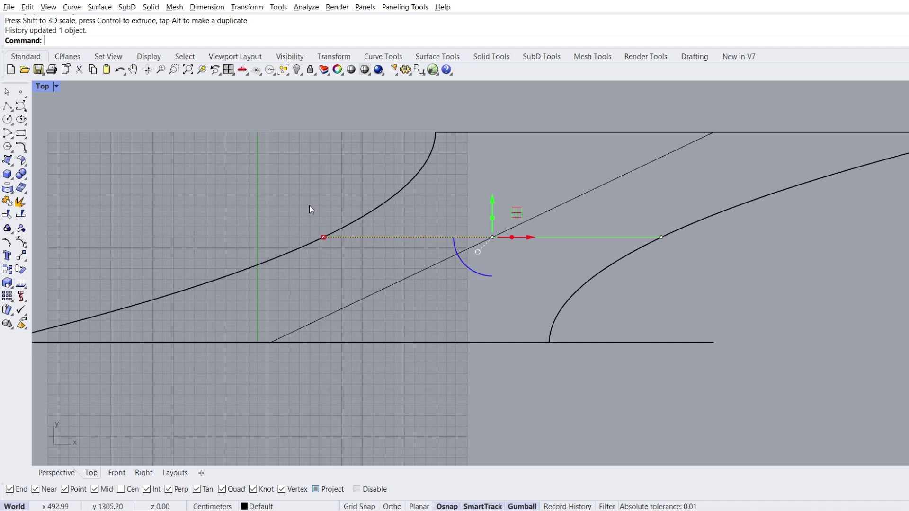
drag(323, 237, 318, 237)
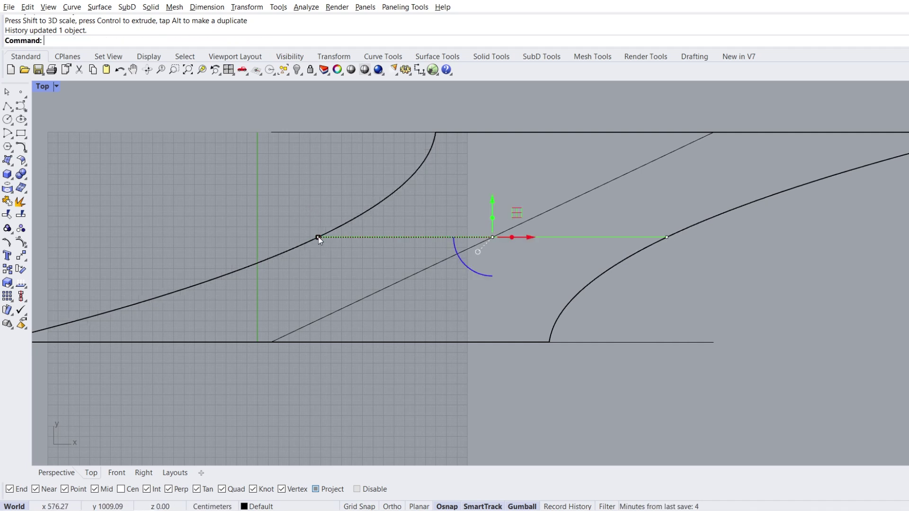
key(Escape)
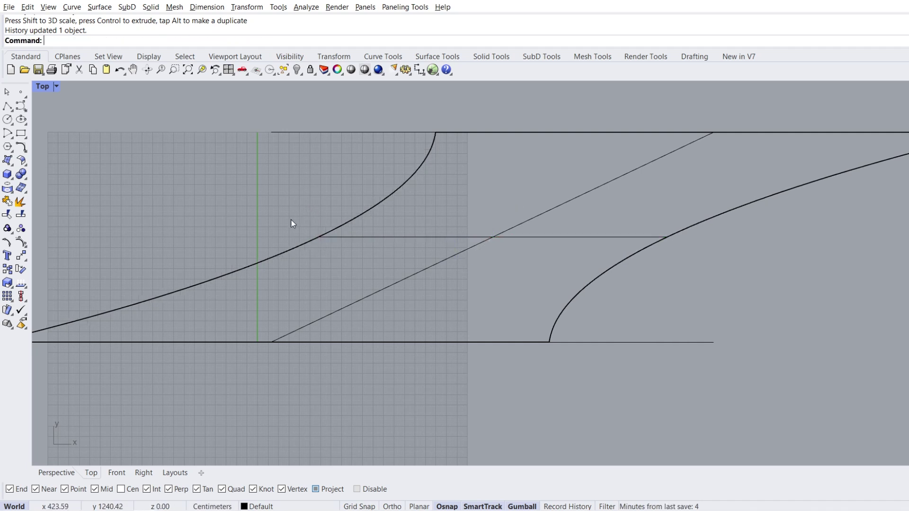
Step: In the Front view, trim away the parts of the lofted surface and arches that extend past both sides of the facade rectangles
click(56, 473)
right_drag(138, 442, 386, 327)
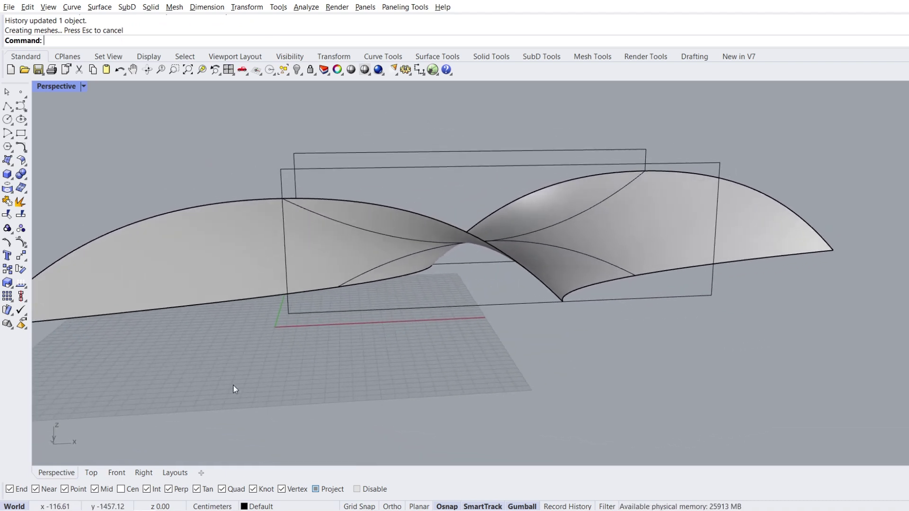
click(116, 472)
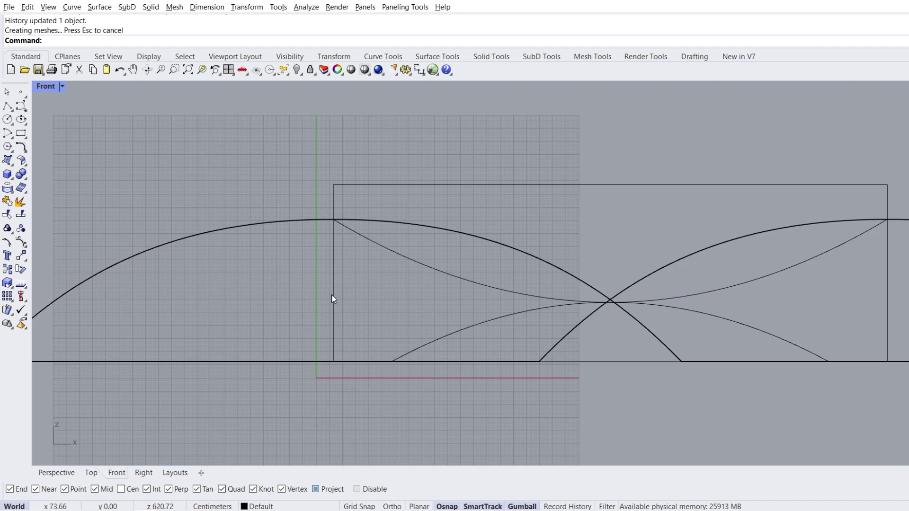
drag(566, 180, 535, 224)
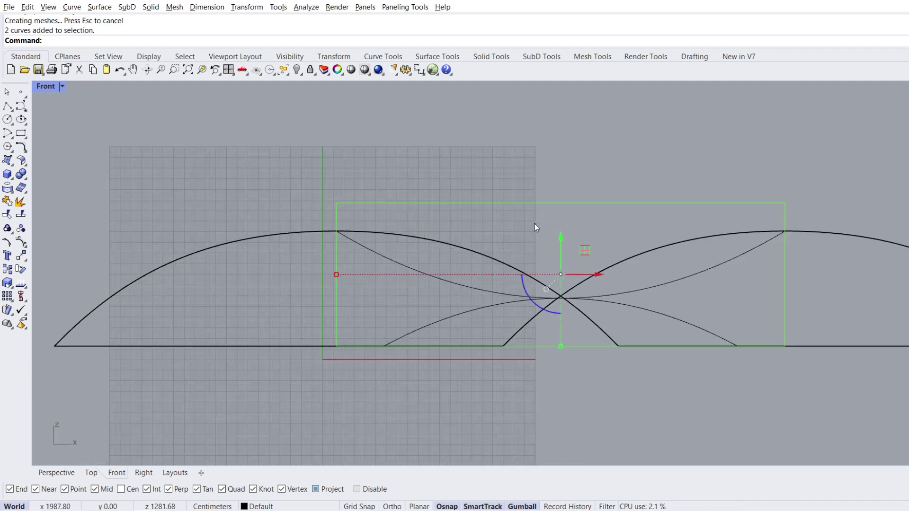
click(7, 215)
click(226, 263)
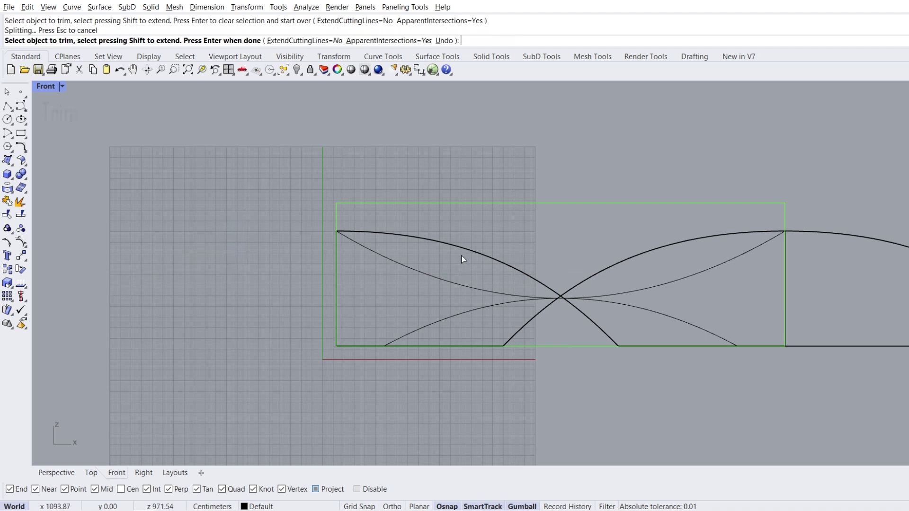
right_drag(750, 228, 522, 229)
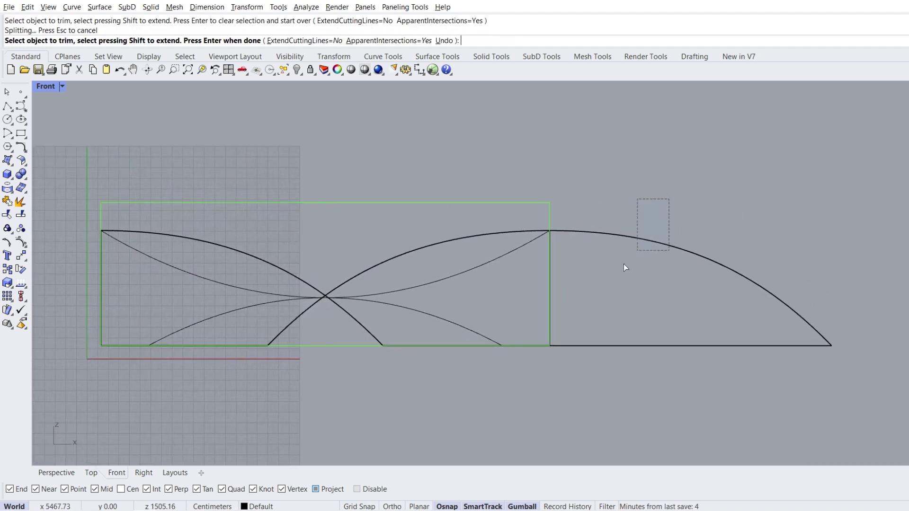
drag(626, 268, 617, 288)
key(Return)
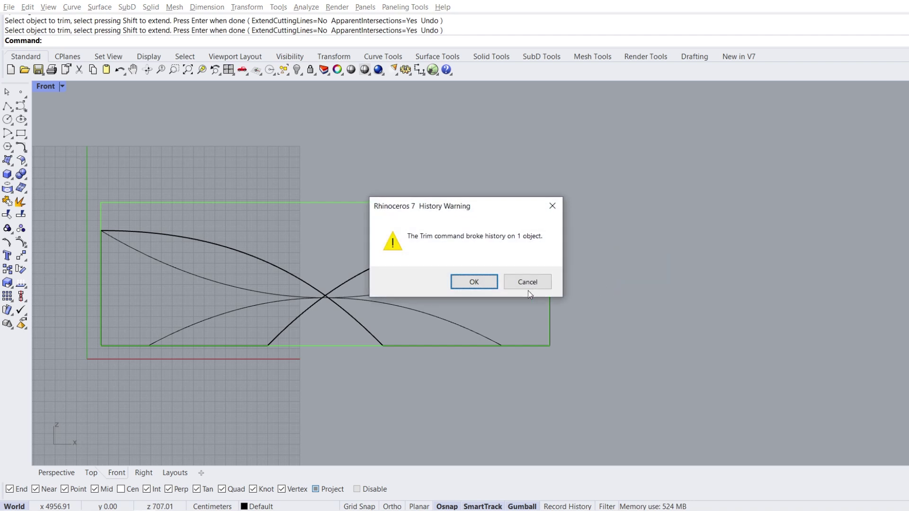
click(474, 283)
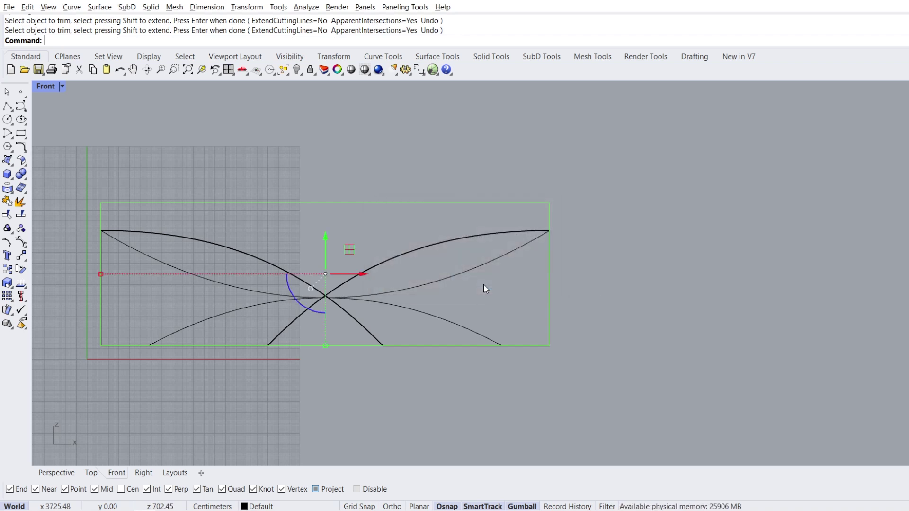
Step: In the Perspective view, trim both facade rectangles with the front and rear arch curves, removing the portions beneath the arches
click(57, 472)
right_drag(315, 283, 435, 285)
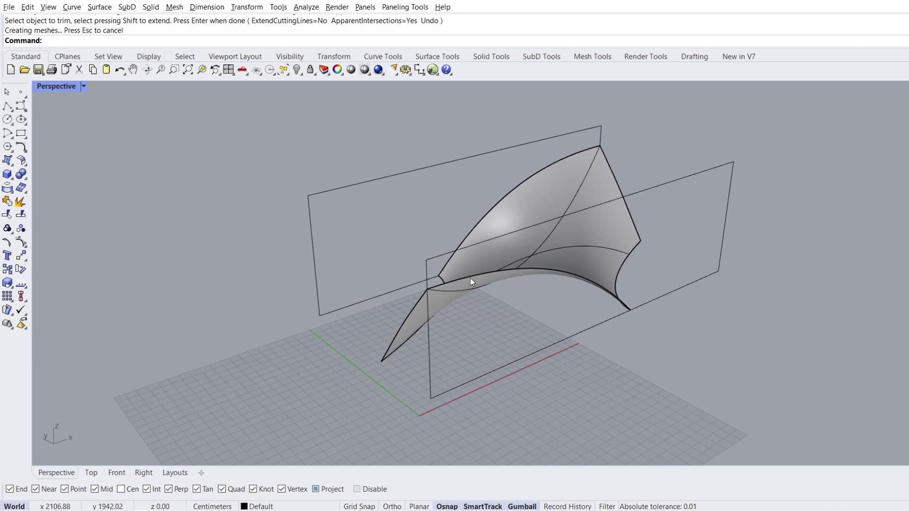
click(500, 279)
click(570, 299)
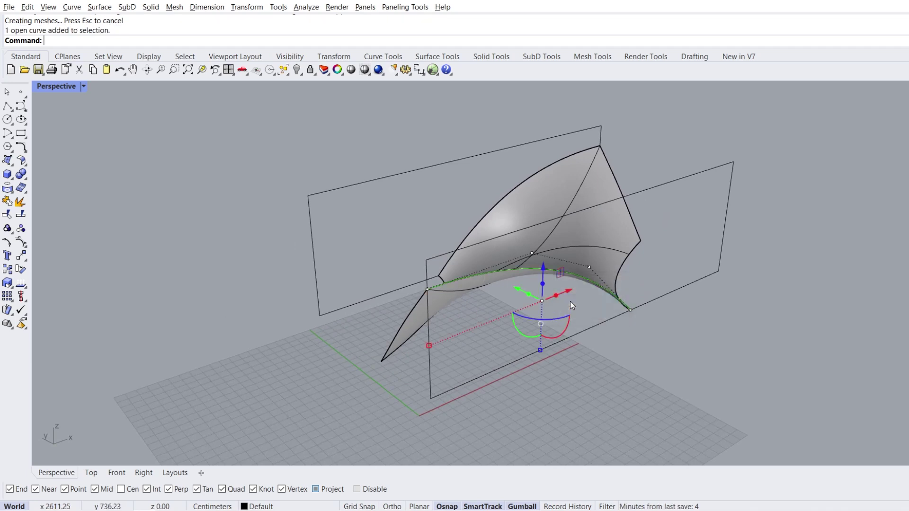
shift+click(525, 178)
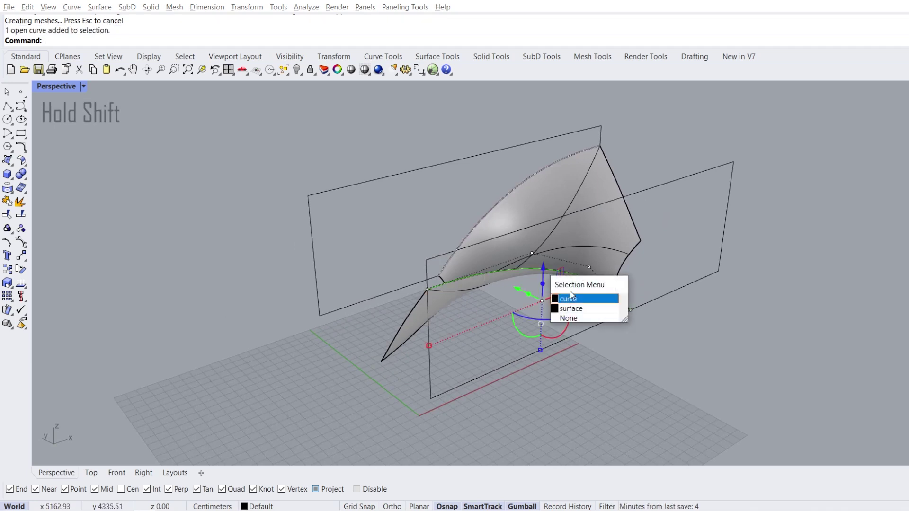
click(584, 302)
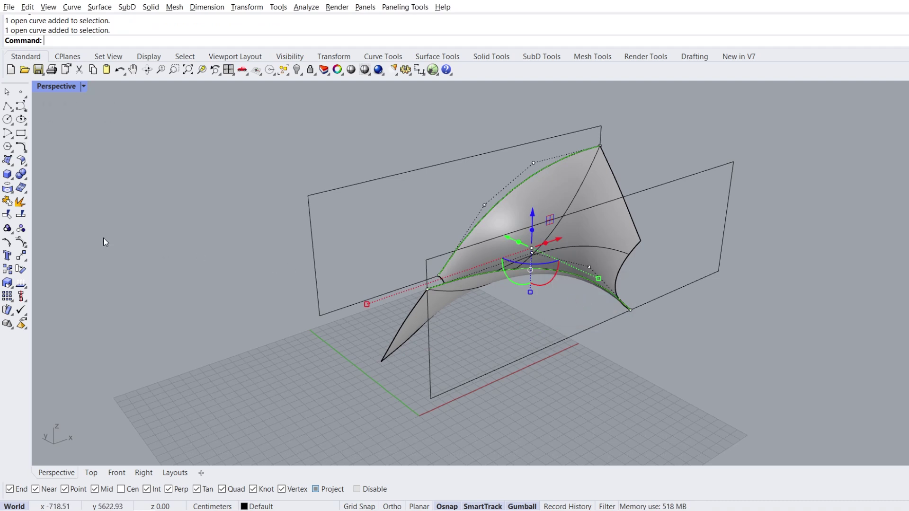
click(7, 216)
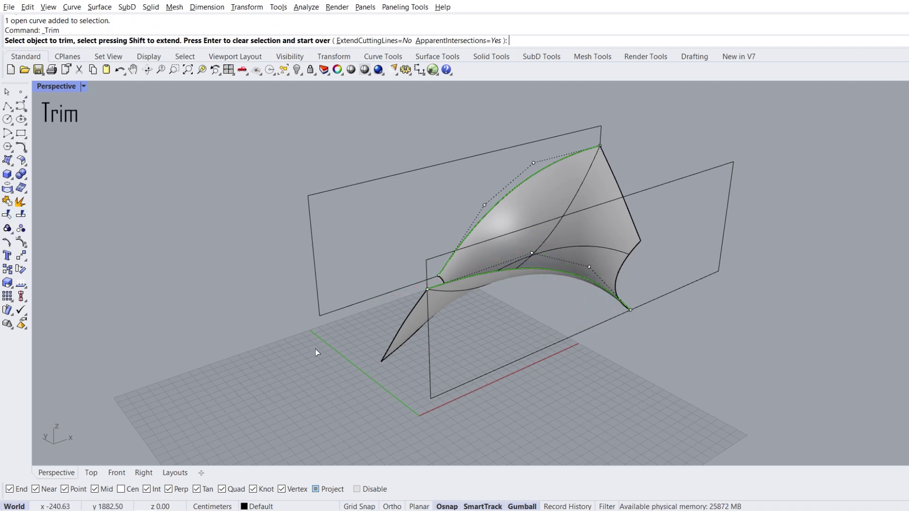
click(471, 380)
right_drag(463, 379, 529, 299)
click(486, 268)
right_drag(486, 268, 455, 291)
key(Return)
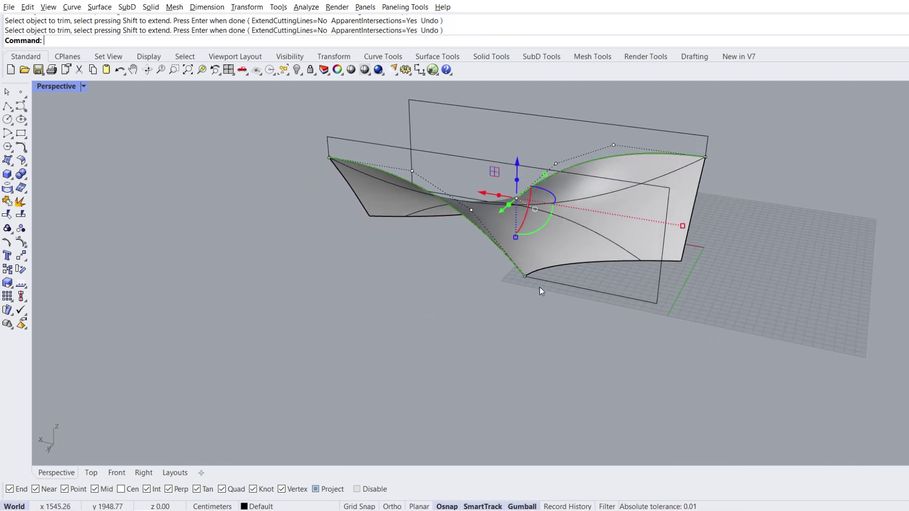
Step: Create planar surfaces for both facades from the arch curves and trimmed rectangles, and delete the source curves
shift+click(560, 284)
shift+click(557, 126)
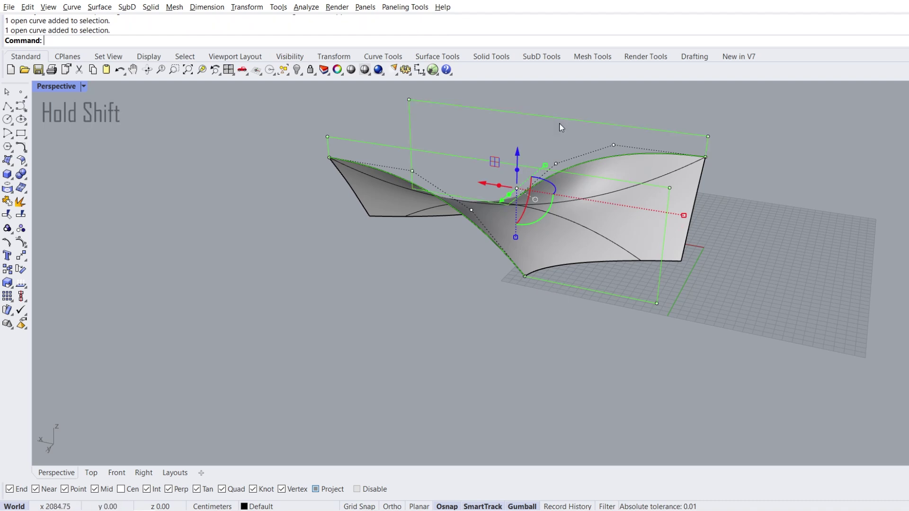
right_drag(557, 126, 430, 212)
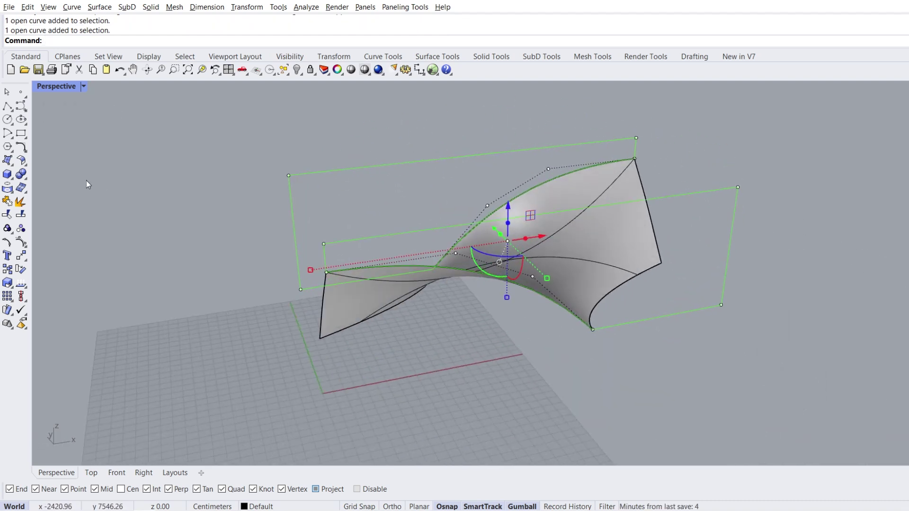
click(7, 161)
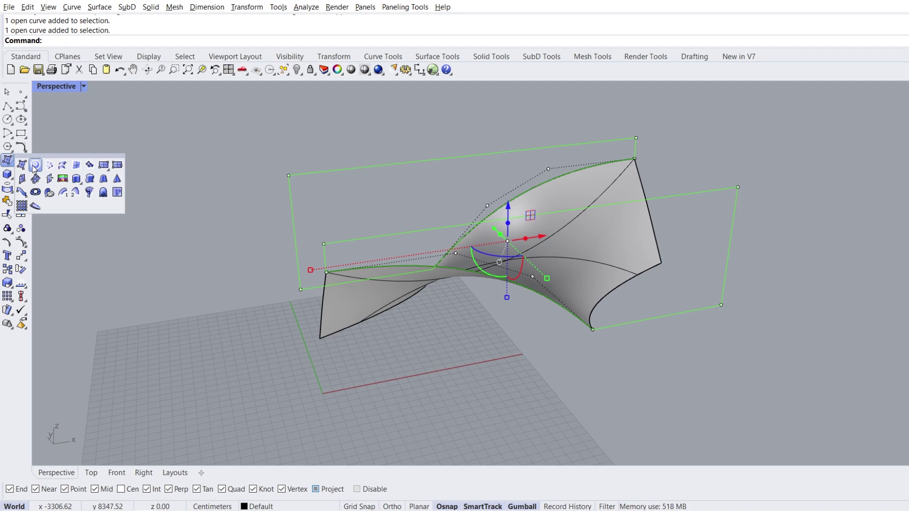
click(34, 166)
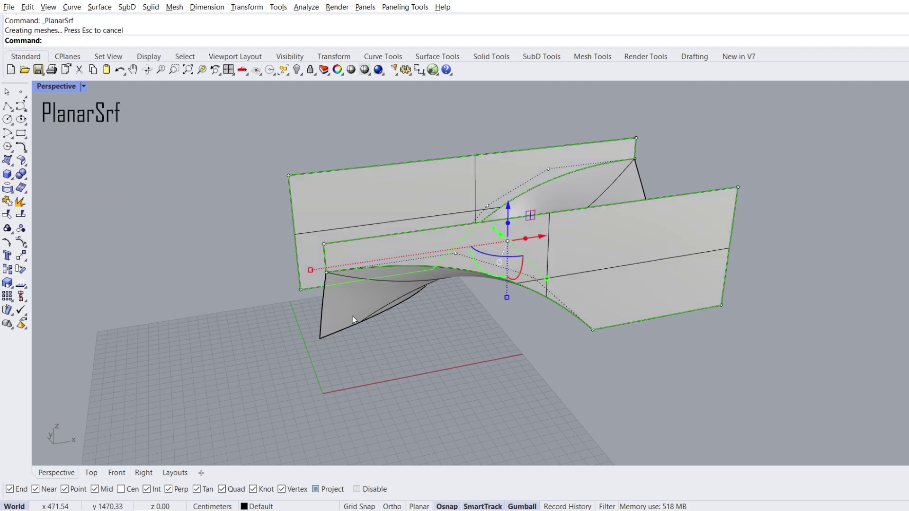
right_drag(352, 319, 450, 315)
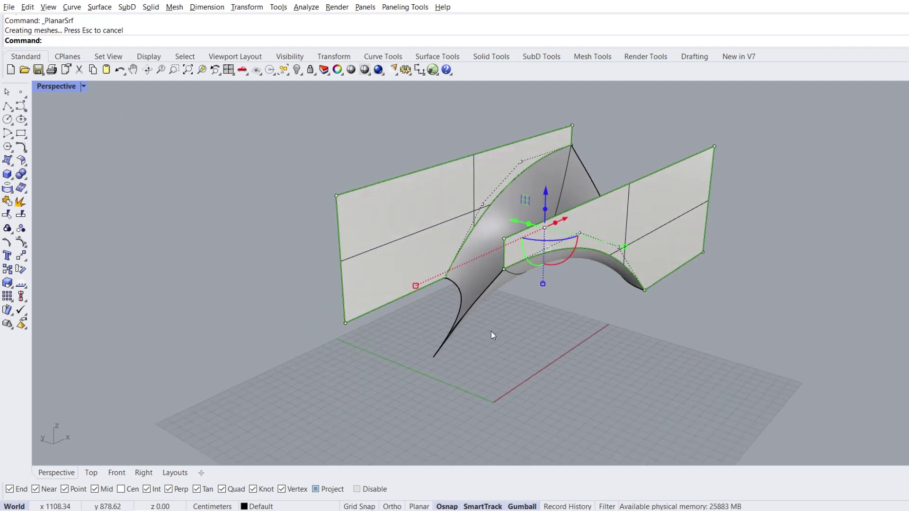
key(Delete)
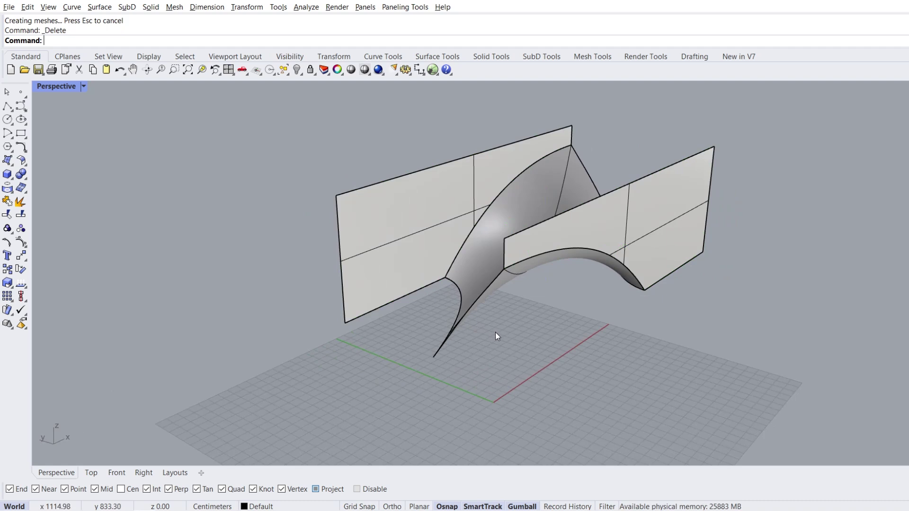
Step: Join the front facade, vault and rear facade surfaces into one polysurface
shift+click(612, 254)
shift+click(540, 204)
shift+click(427, 214)
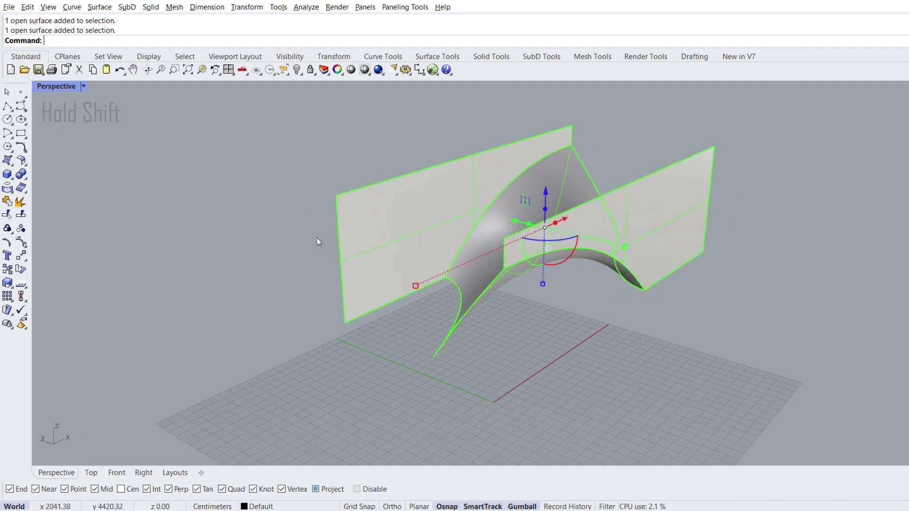
click(7, 202)
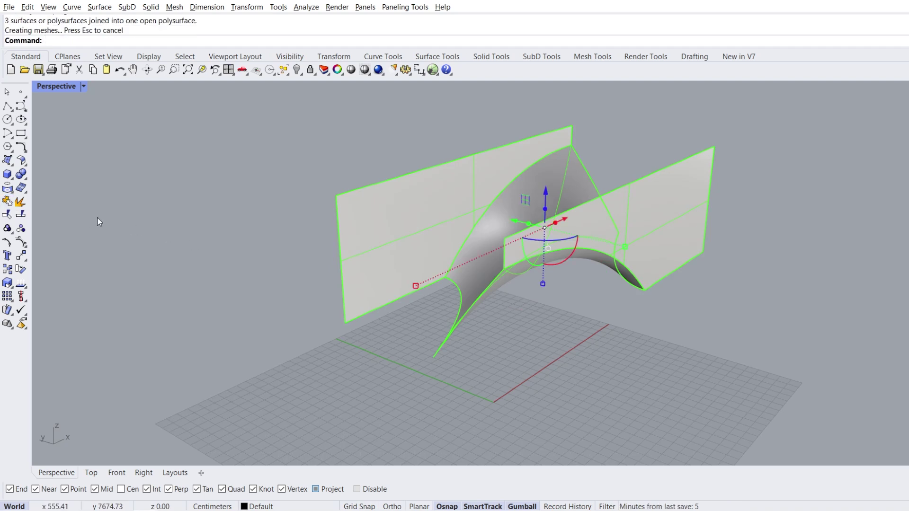
Step: Offset the joined polysurface 40 cm inward as a solid with sharp corners, deleting the input surface
click(24, 164)
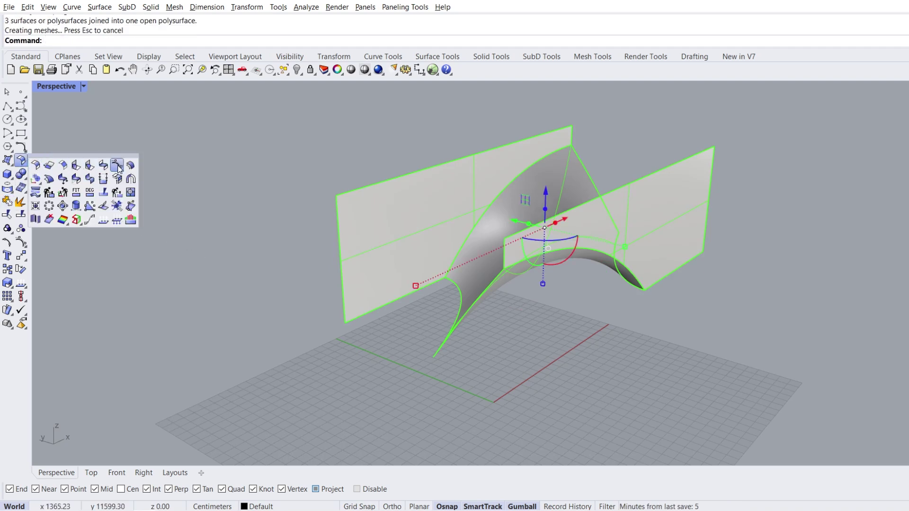
click(131, 165)
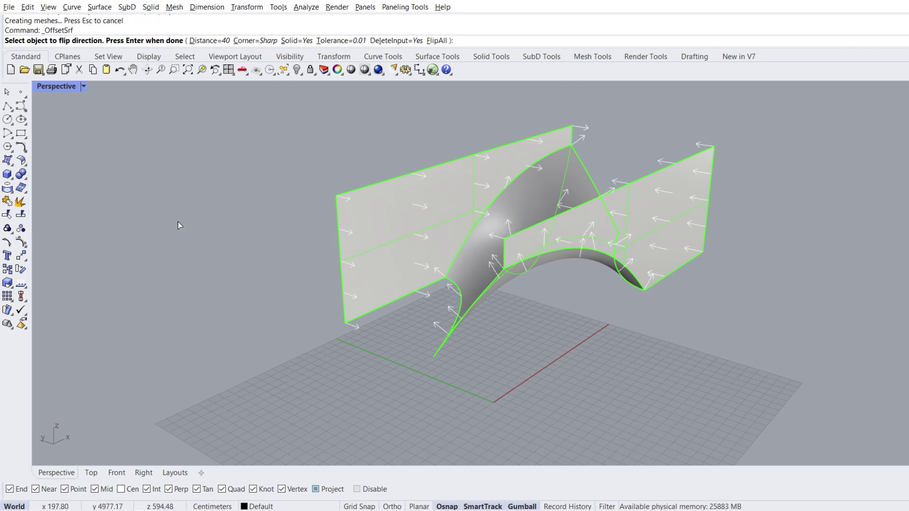
key(Return)
key(Return)
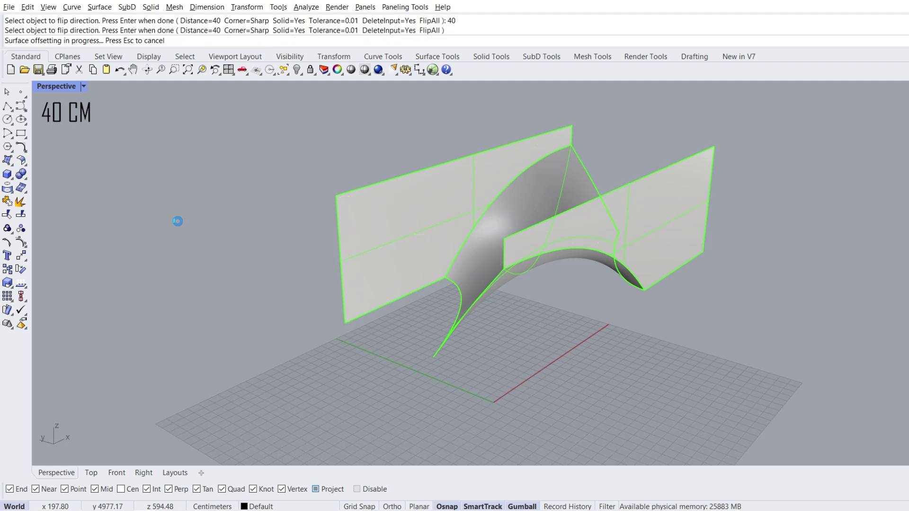
key(Escape)
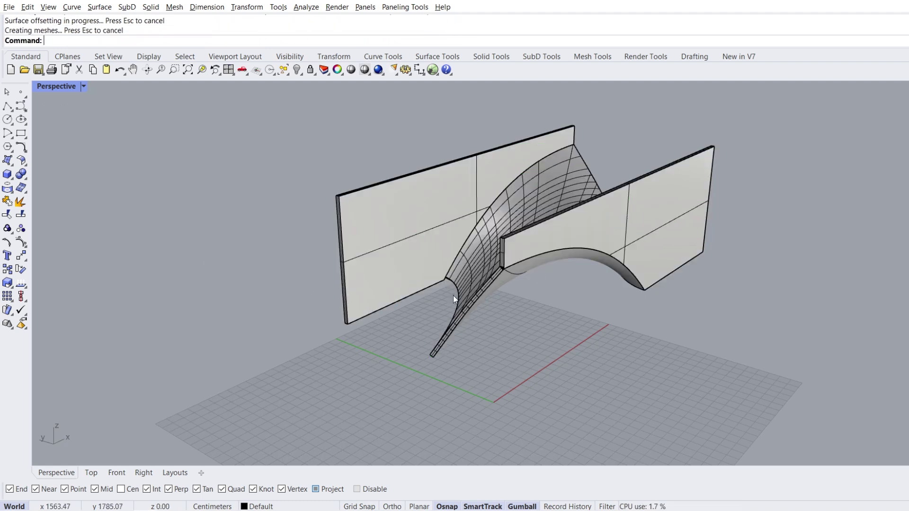
Step: Draw a box overlapping the mitred bottom edges and spanning both facades in the Right view, extending about 4533 cm along X past the building
right_drag(454, 296, 505, 283)
scroll(602, 231, up, 4)
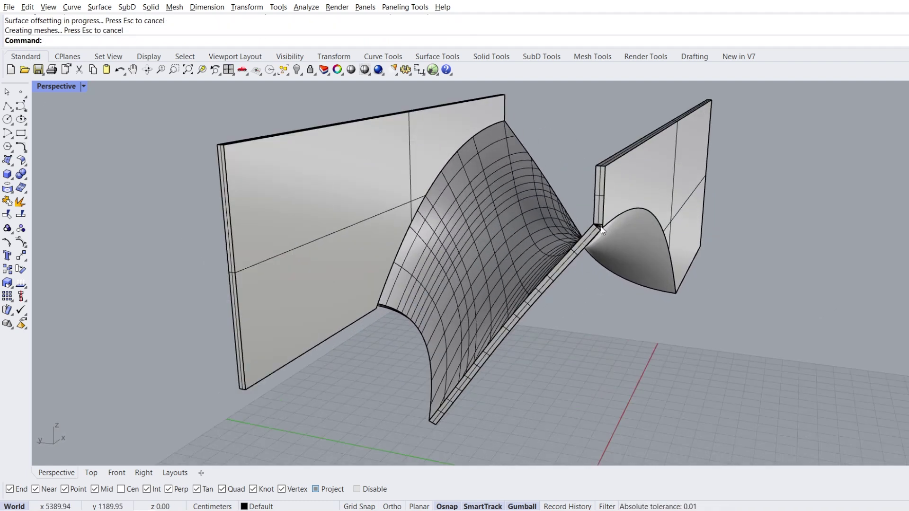
scroll(583, 244, down, 3)
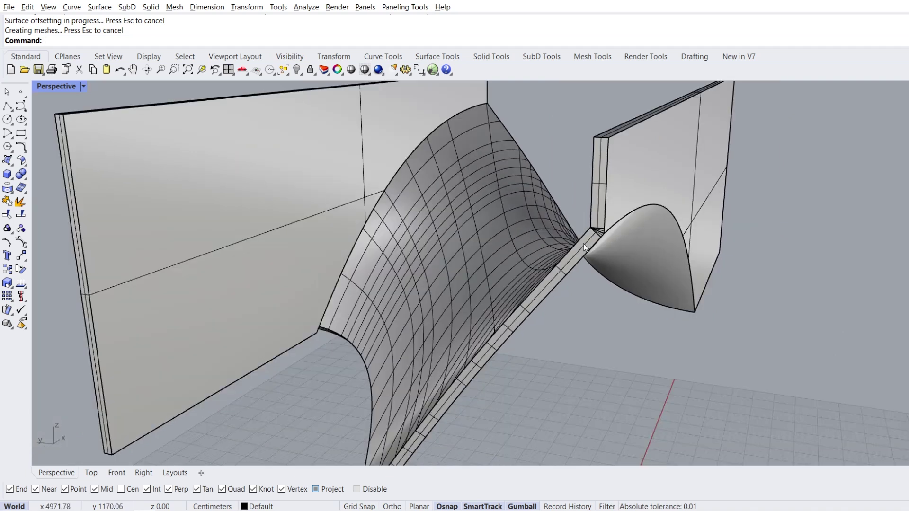
scroll(334, 341, up, 3)
shift+right_drag(315, 341, 294, 193)
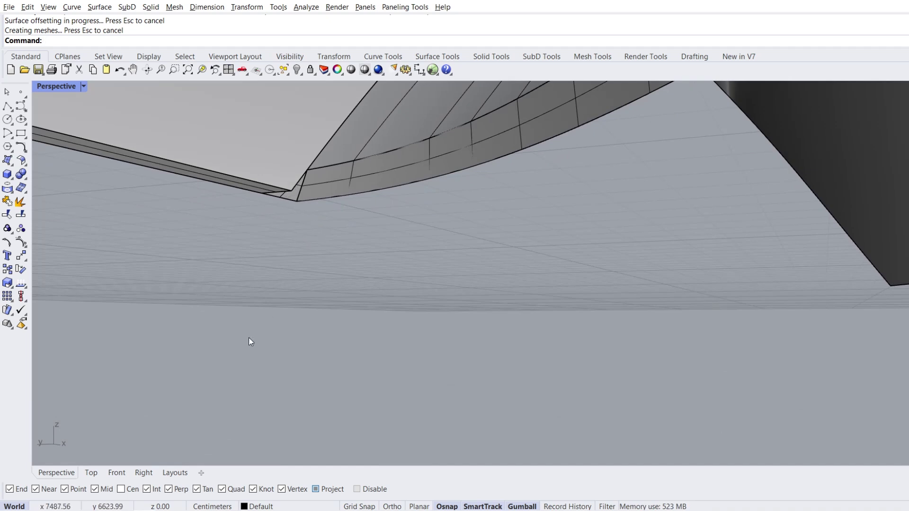
click(142, 473)
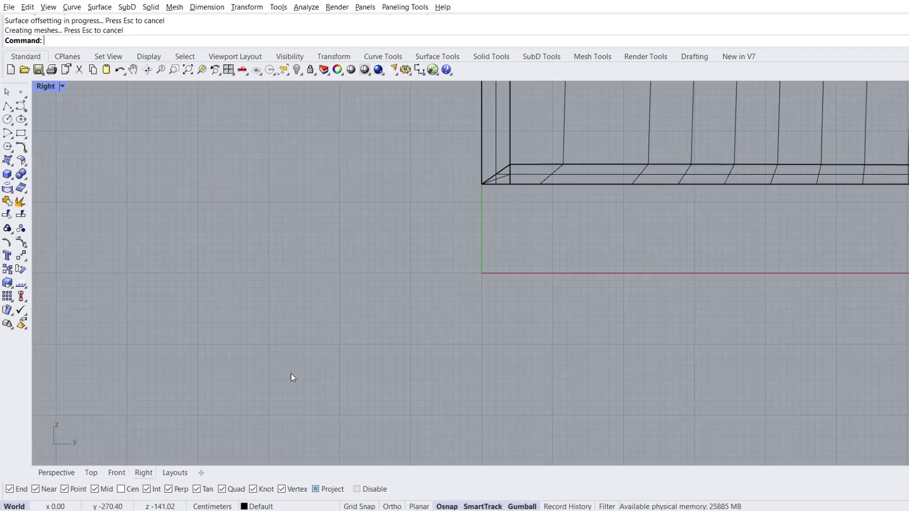
scroll(367, 313, down, 5)
right_drag(469, 333, 399, 375)
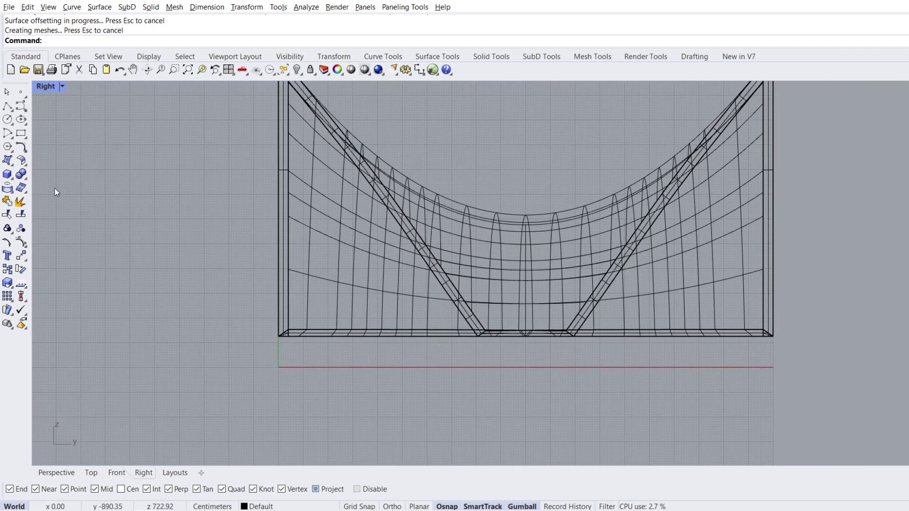
click(7, 174)
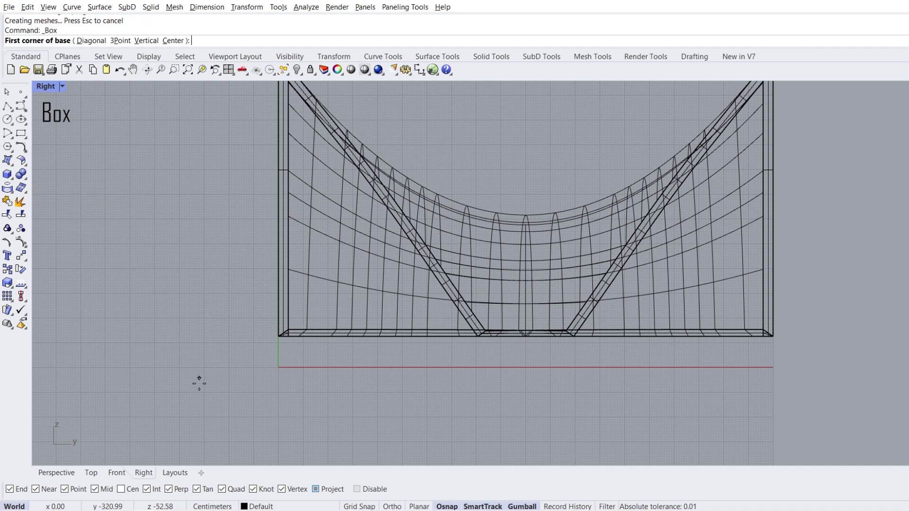
click(199, 409)
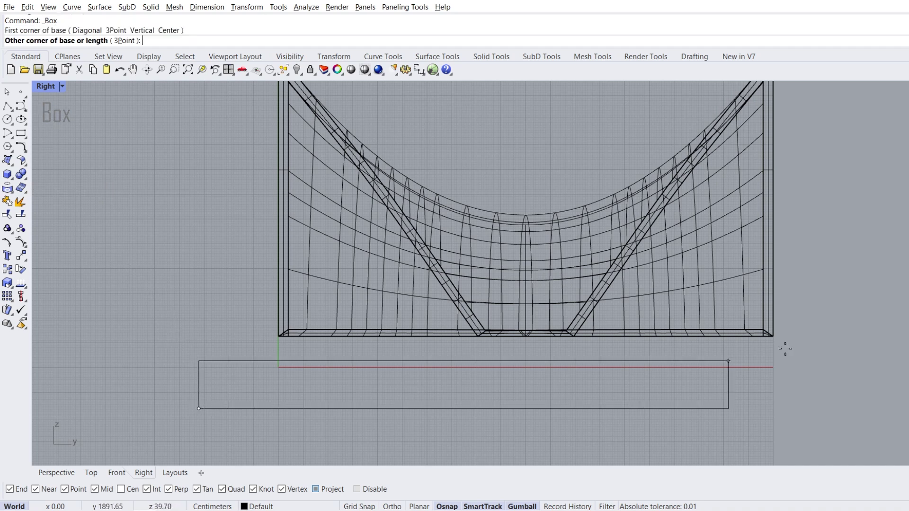
click(867, 328)
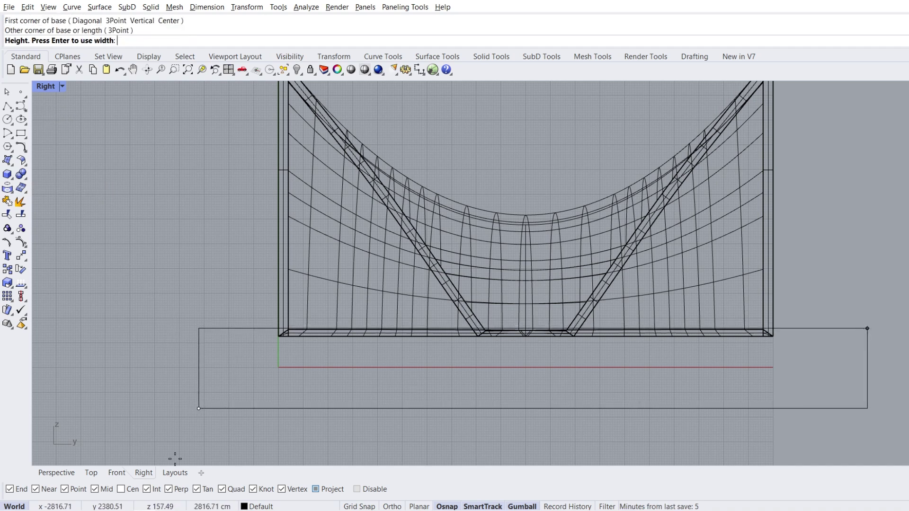
click(119, 472)
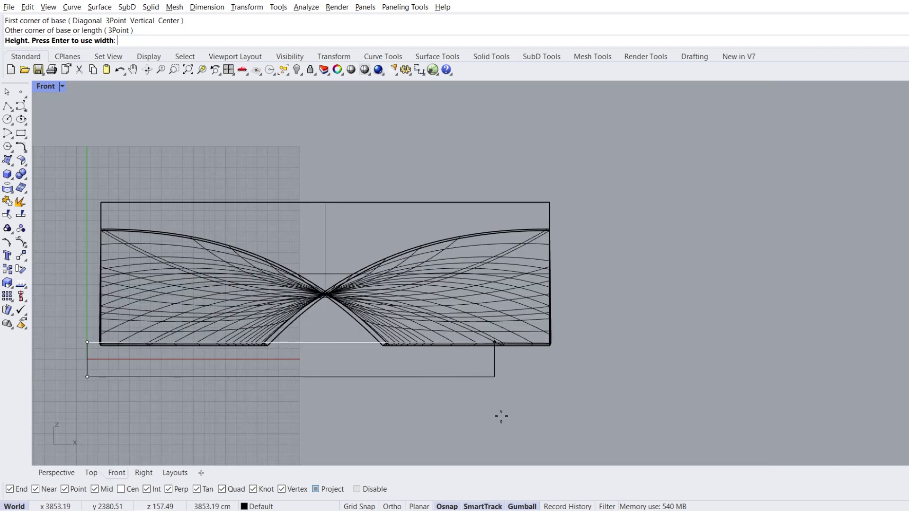
click(569, 410)
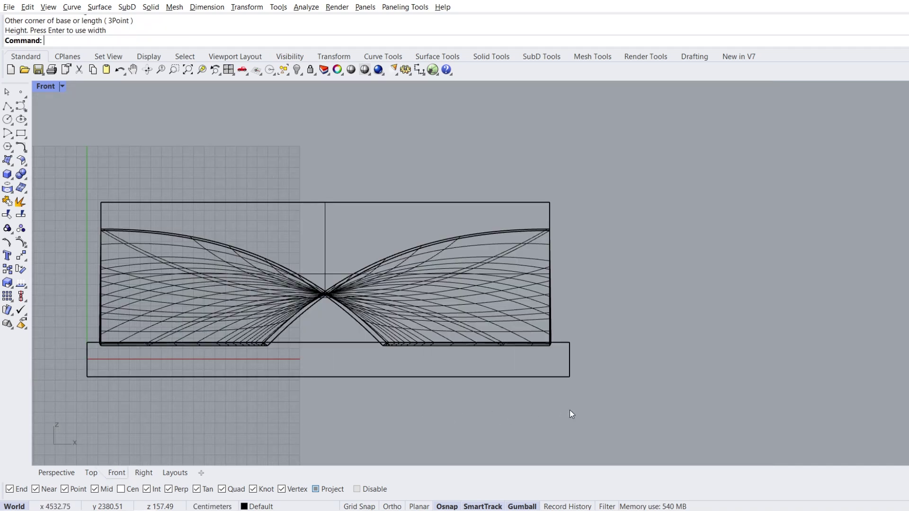
Step: Subtract the box from the thickened vault-and-facade shell with Boolean Difference to flatten its mitred bottom edges
click(61, 472)
scroll(442, 339, down, 5)
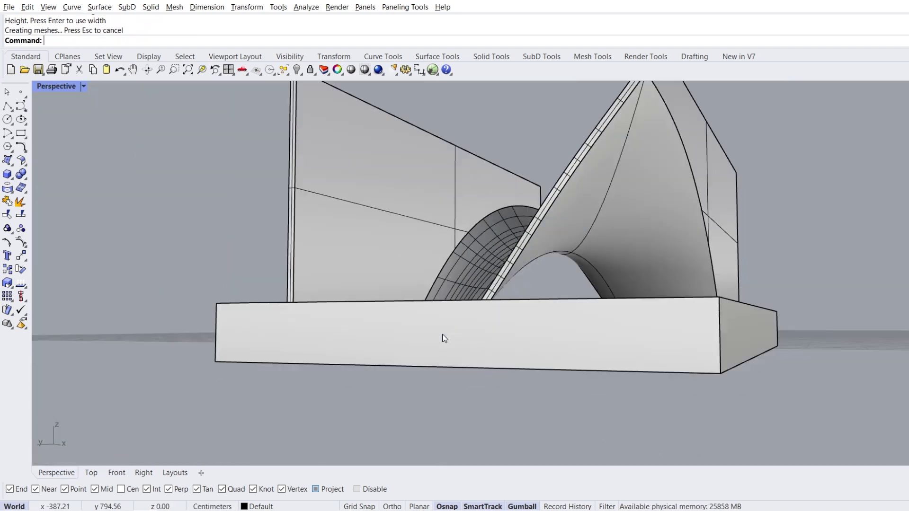
right_drag(447, 334, 530, 360)
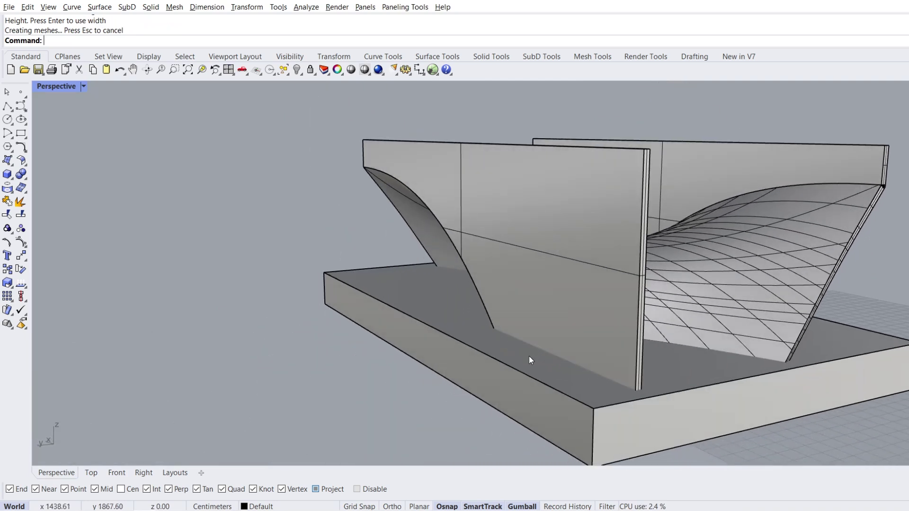
click(20, 175)
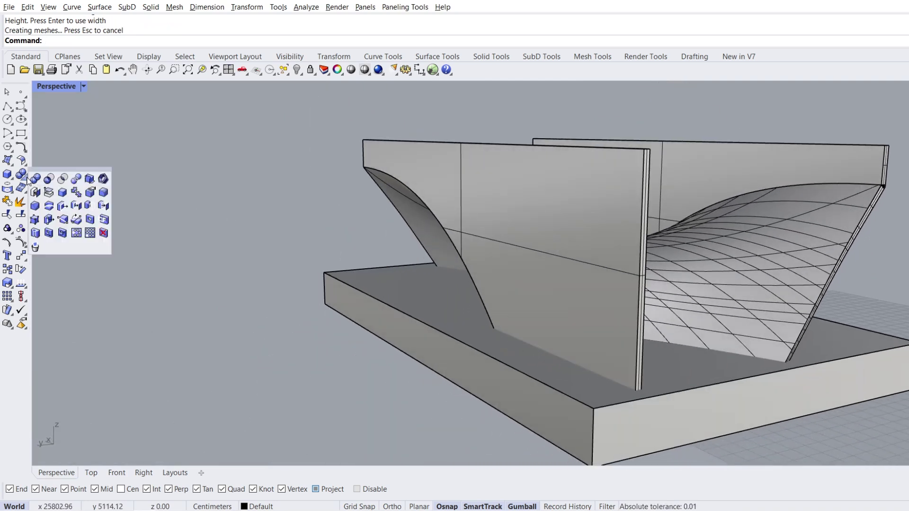
click(47, 183)
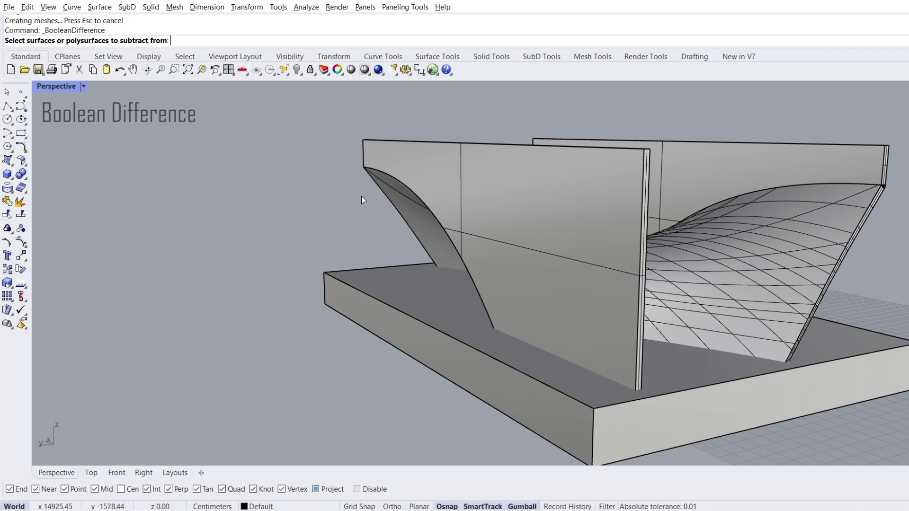
click(468, 176)
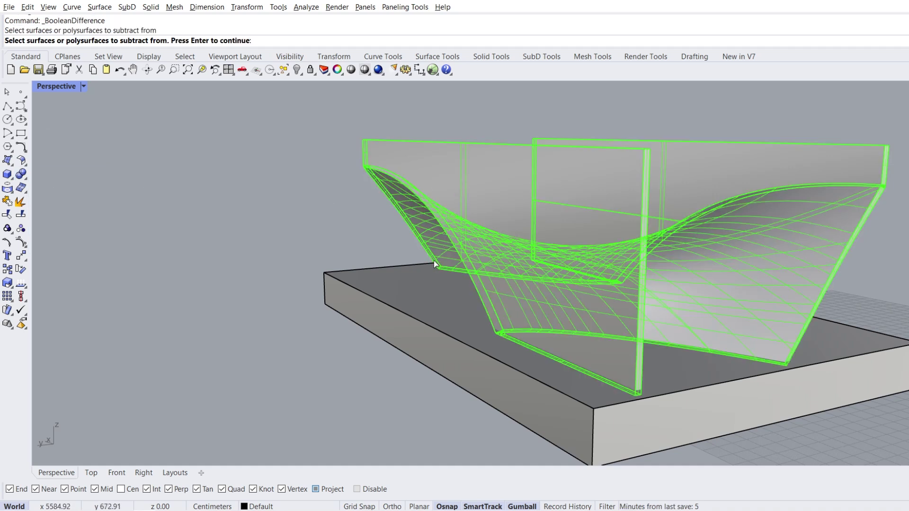
key(Return)
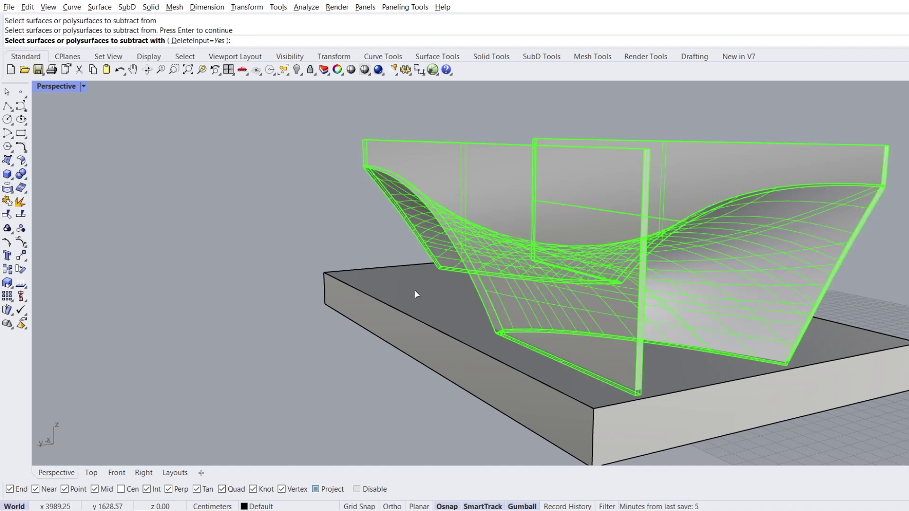
click(415, 292)
key(Return)
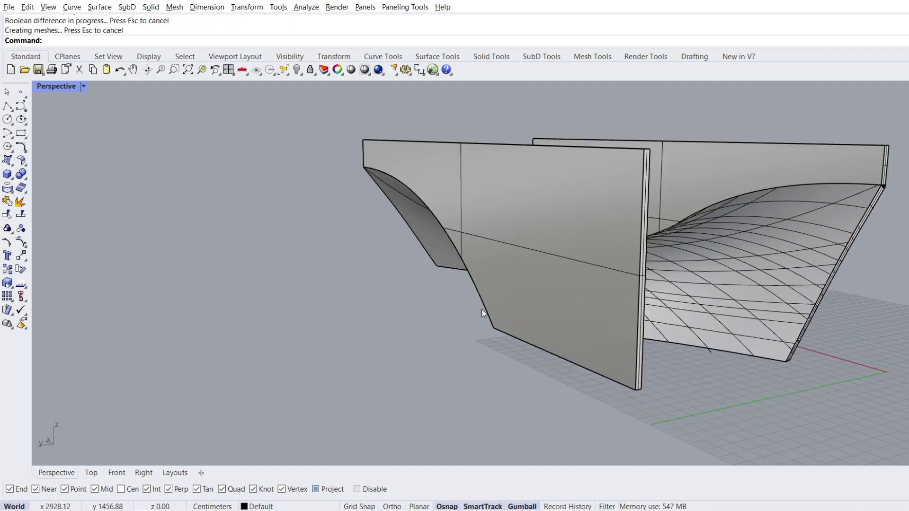
right_drag(484, 314, 455, 252)
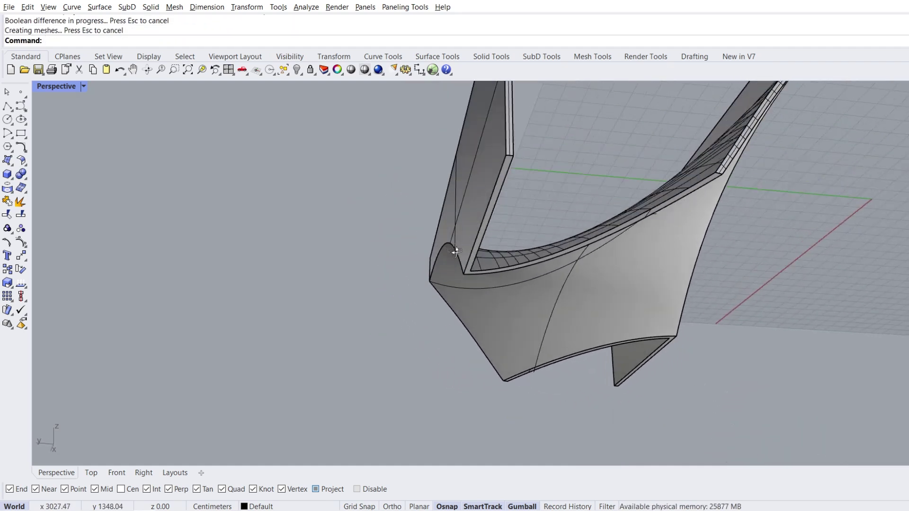
Step: Draw a straight polyline parallel to Y in the Top view, flush with the facades' low-X ends and extending past both facades
click(90, 473)
scroll(274, 265, up, 5)
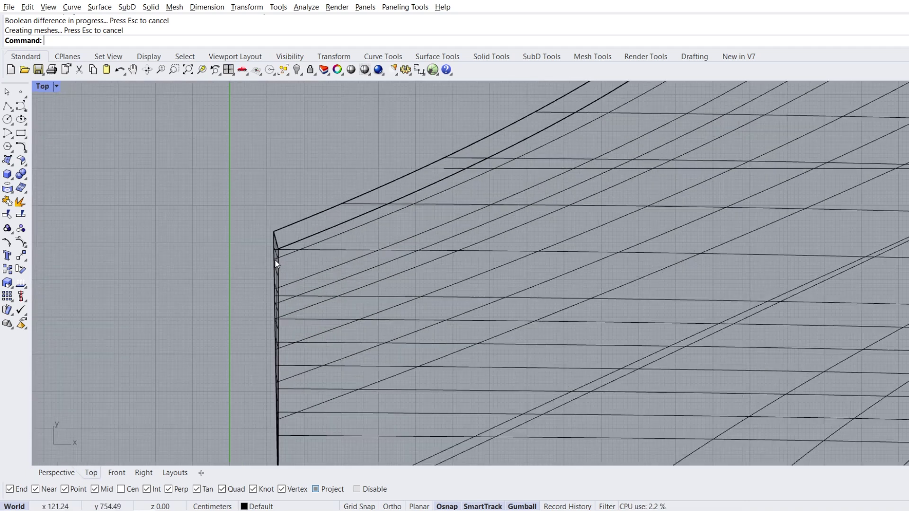
scroll(285, 254, down, 5)
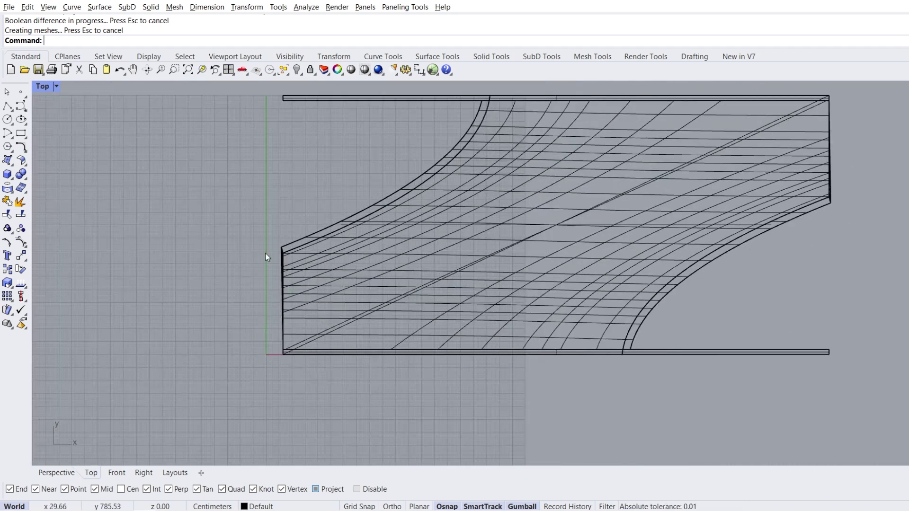
click(8, 107)
click(283, 355)
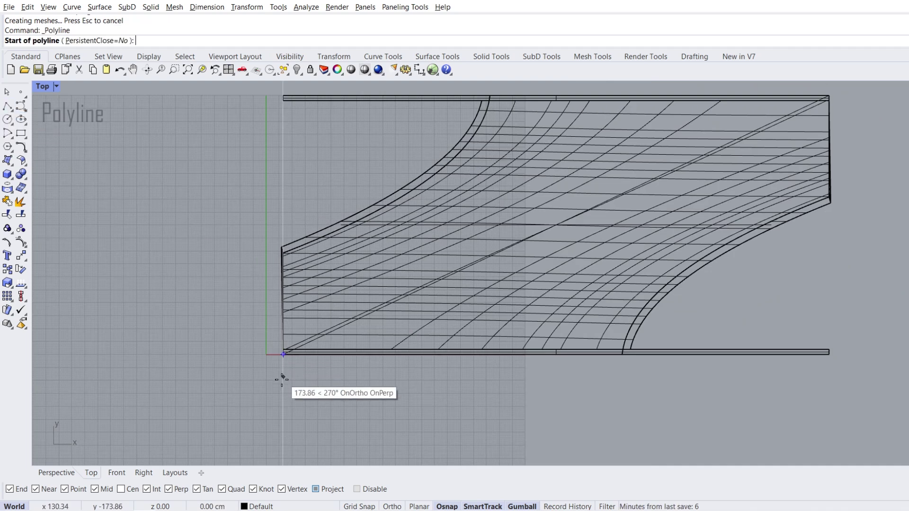
click(282, 250)
right_drag(283, 250, 299, 339)
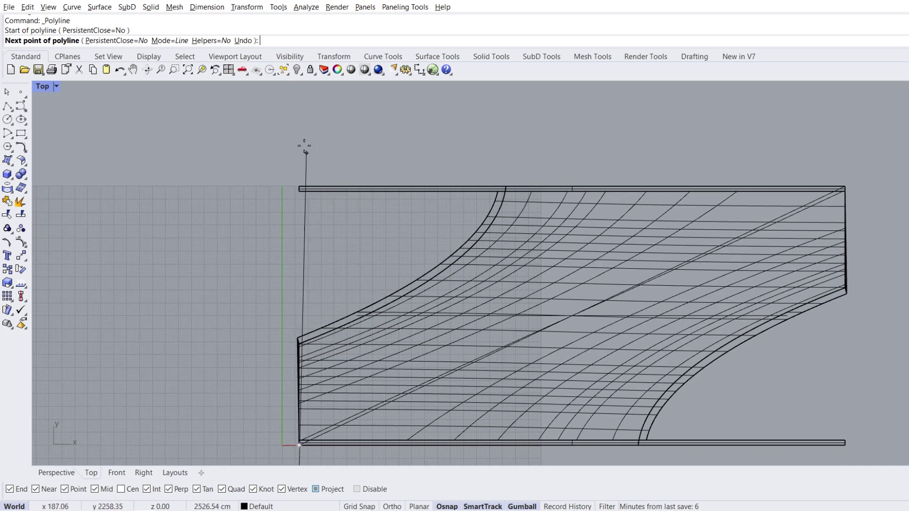
key(Return)
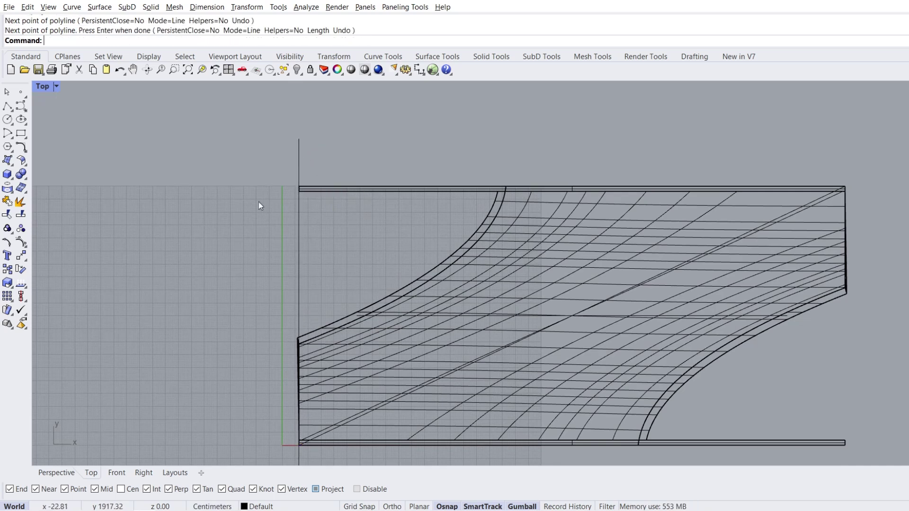
Step: Trim off the sliver of the vault that projects past the polyline at the low-X end
click(6, 214)
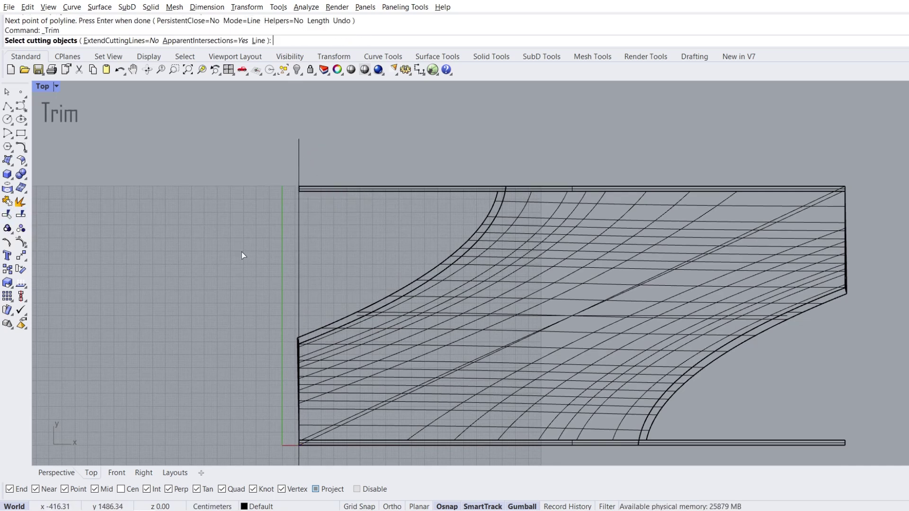
click(299, 243)
key(Return)
scroll(290, 341, up, 4)
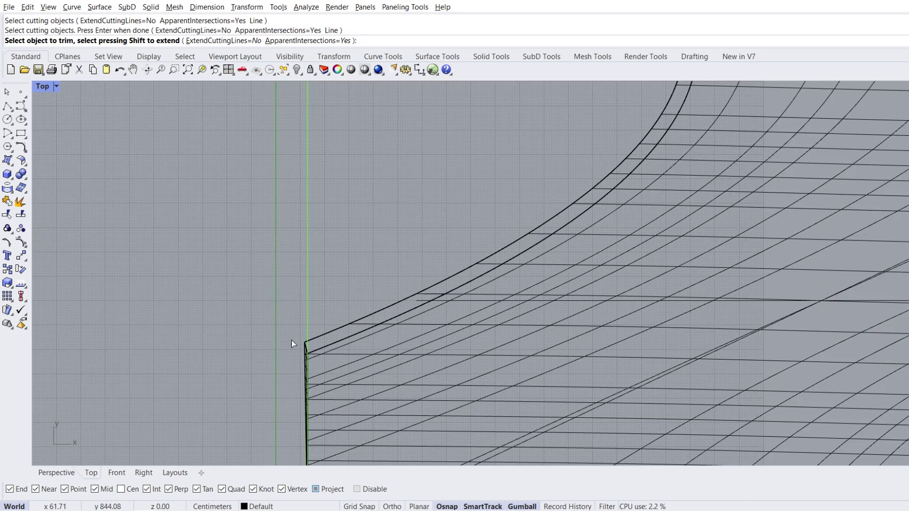
scroll(292, 344, up, 2)
click(307, 350)
key(Return)
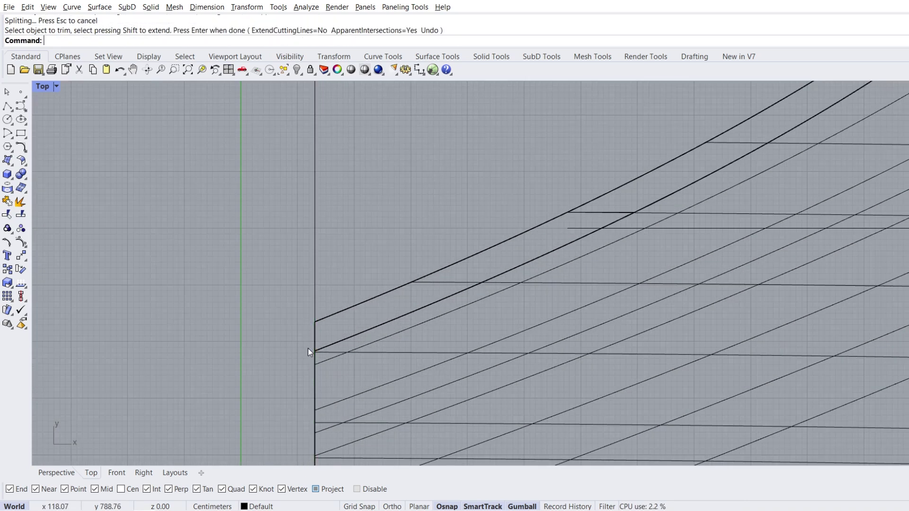
Step: Cap the planar opening left along the vault's trimmed low-X edge to make the shell a closed solid
scroll(306, 308, down, 5)
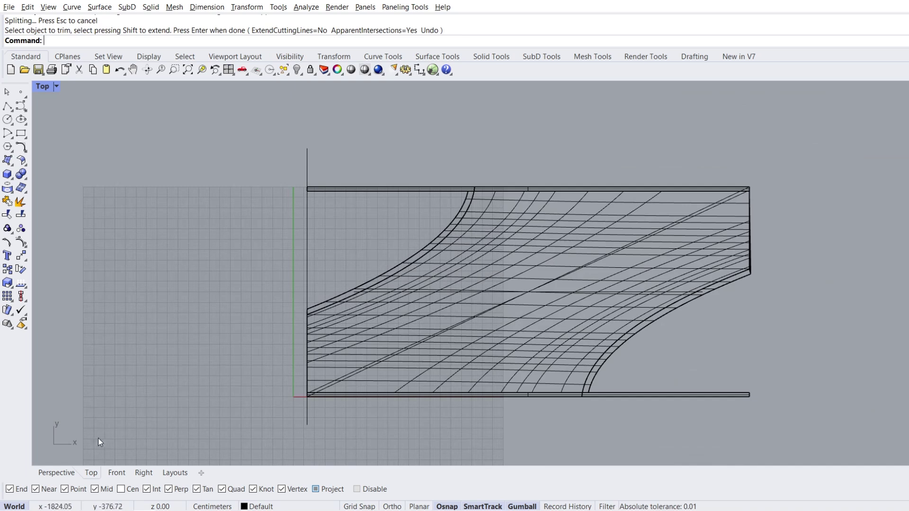
click(62, 471)
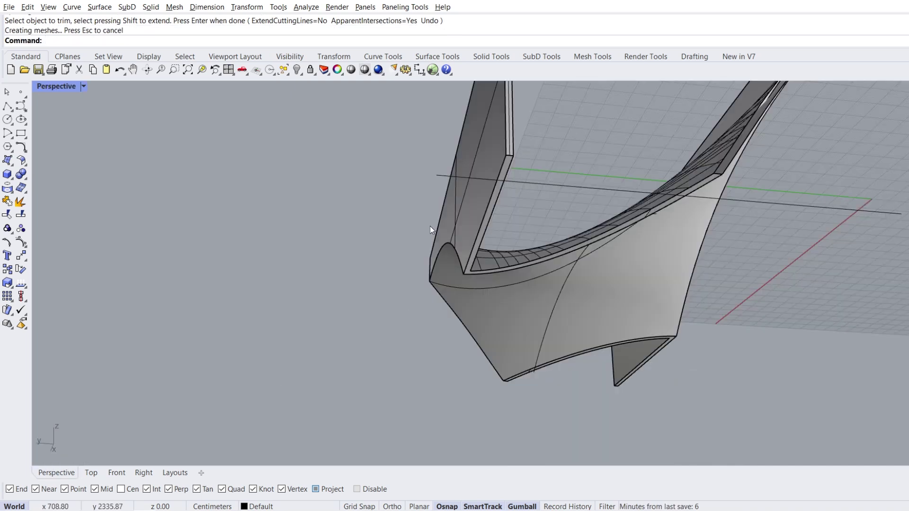
right_drag(430, 230, 436, 280)
scroll(519, 270, up, 2)
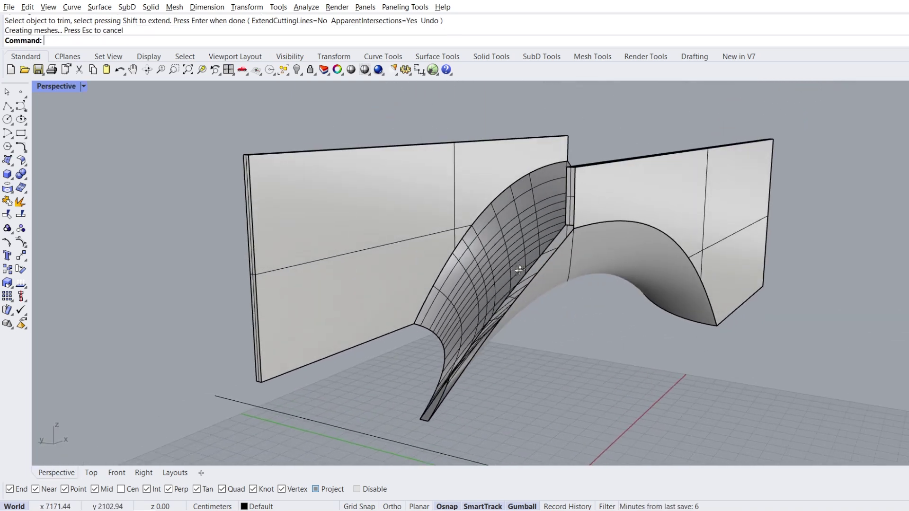
right_drag(519, 270, 520, 271)
click(530, 268)
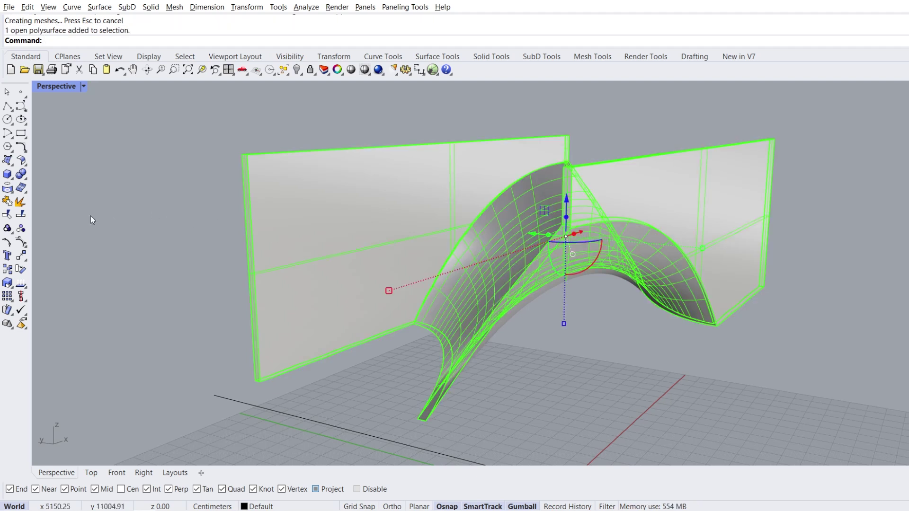
click(23, 176)
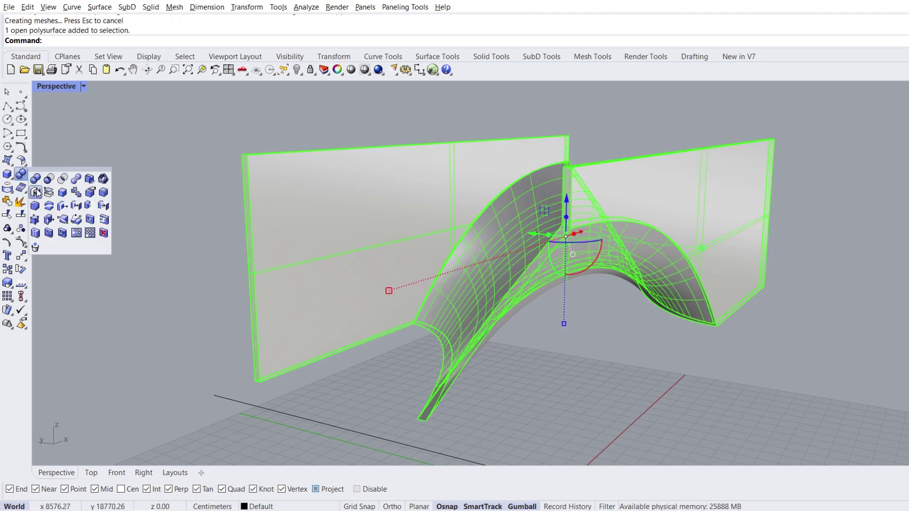
click(37, 193)
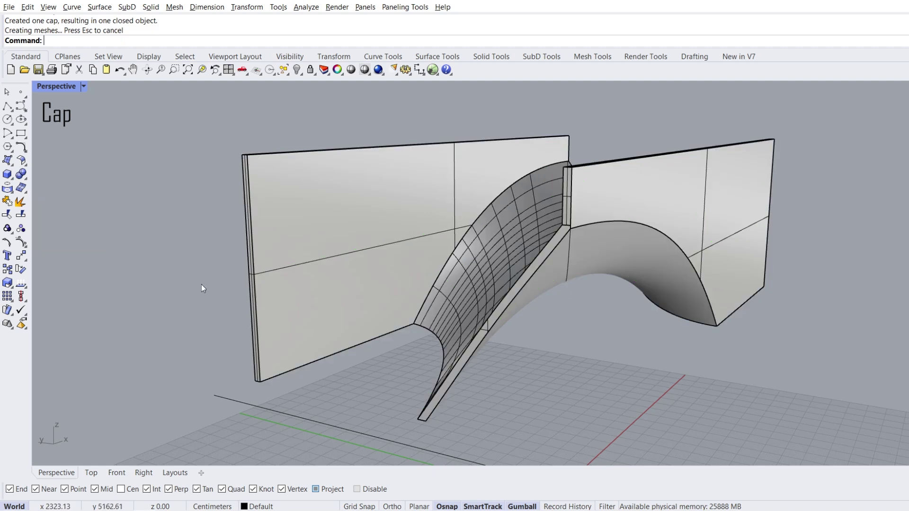
Step: Move the cutting polyline from the rear facade's low-X corner to its opposite end corner in the Top view
click(97, 473)
click(305, 229)
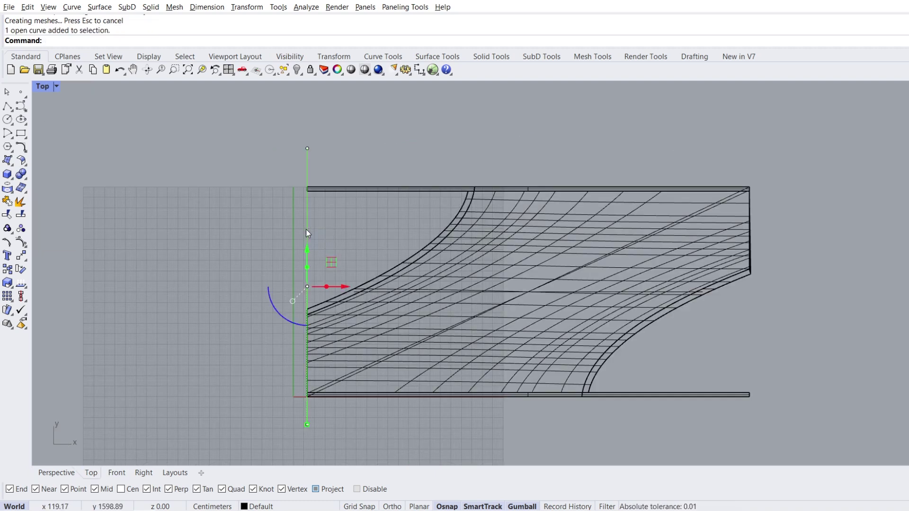
click(20, 256)
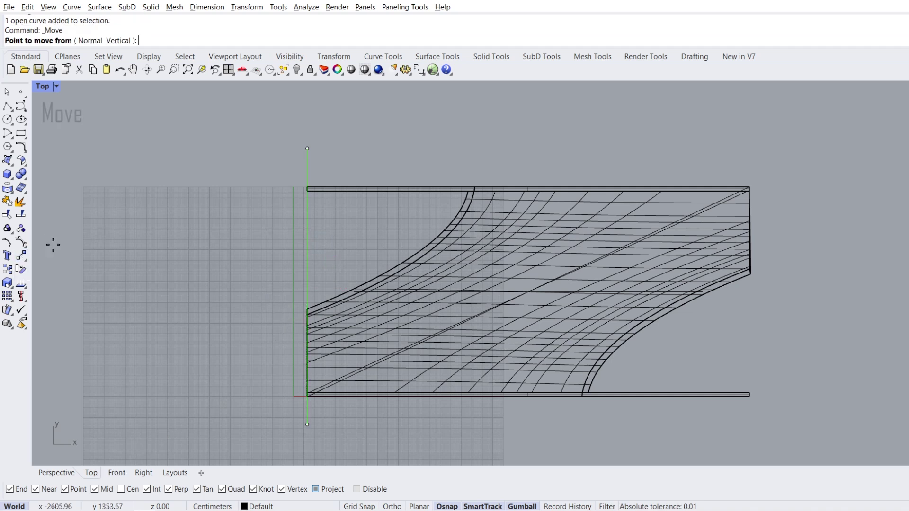
click(307, 187)
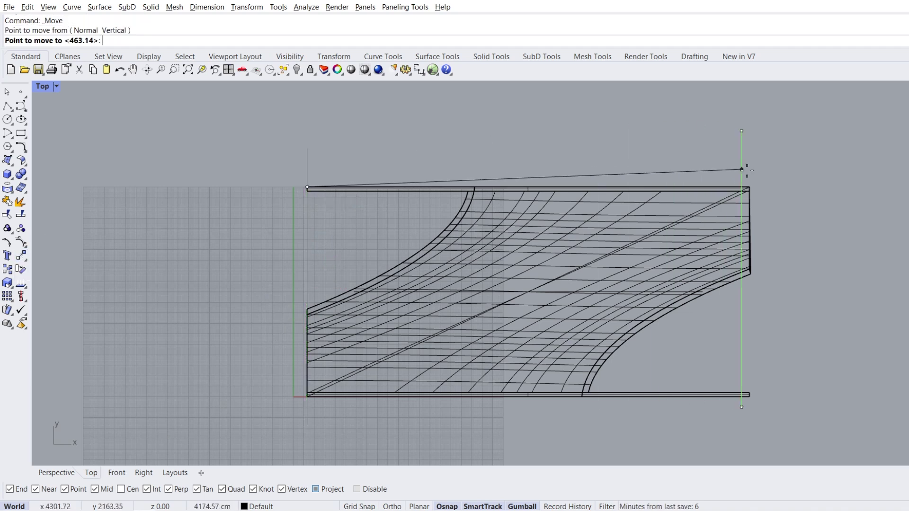
click(750, 188)
Step: Trim off the vault sliver projecting past the polyline at the high-X end and delete the polyline
right_drag(765, 200, 624, 207)
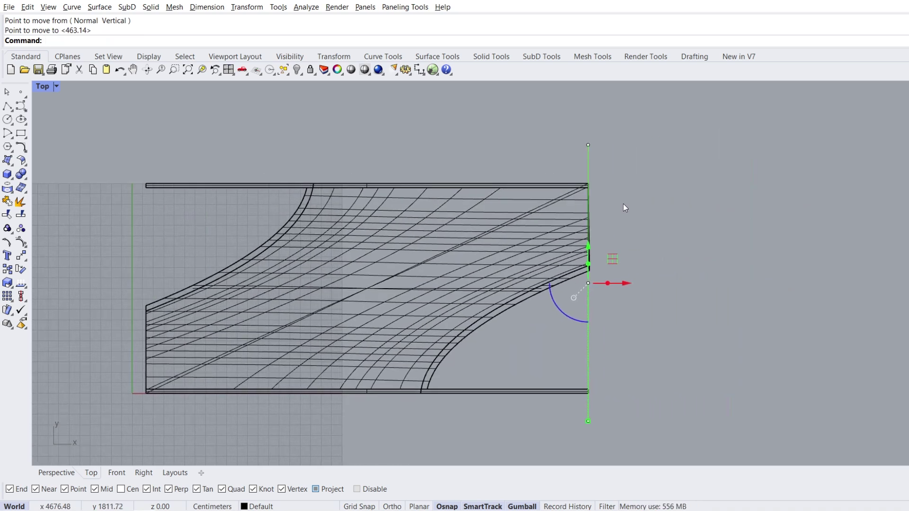
scroll(624, 205, up, 3)
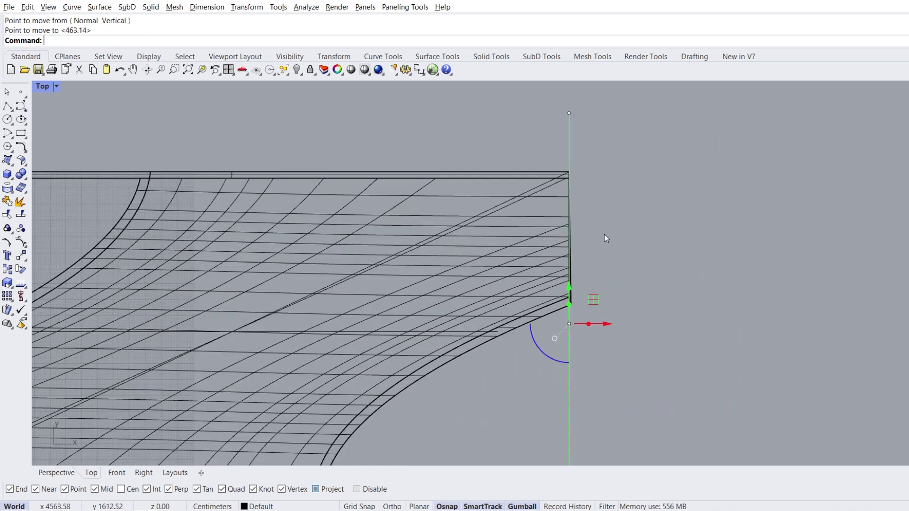
click(7, 216)
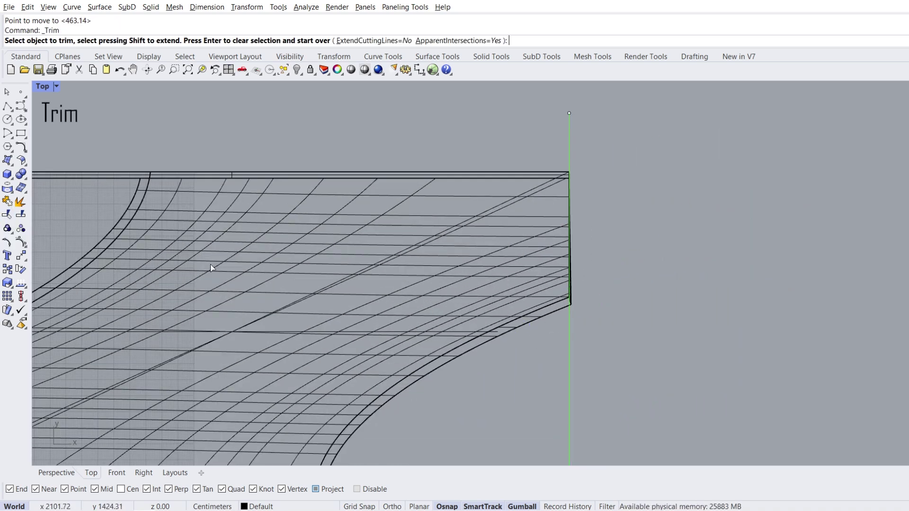
click(573, 305)
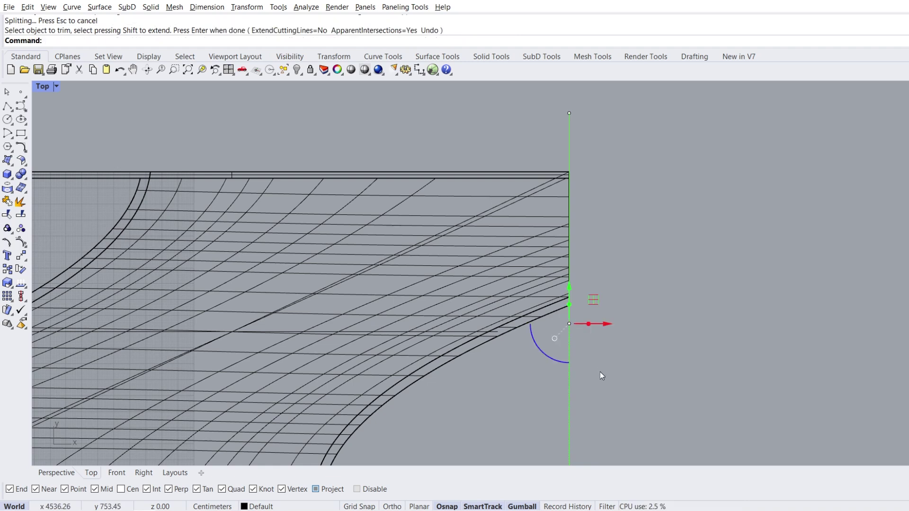
key(Delete)
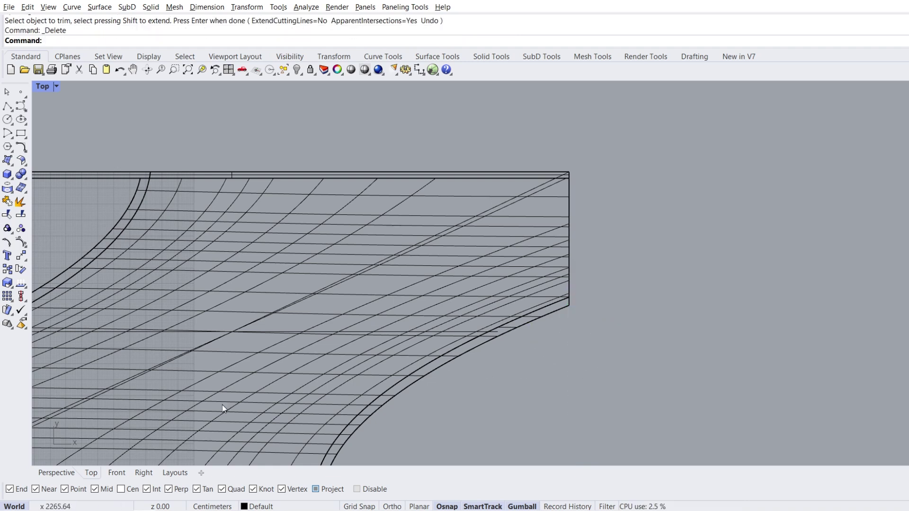
Step: Cap the planar opening along the vault's trimmed high-X edge so the shell is closed again
click(69, 473)
right_drag(286, 310, 582, 279)
scroll(385, 262, up, 3)
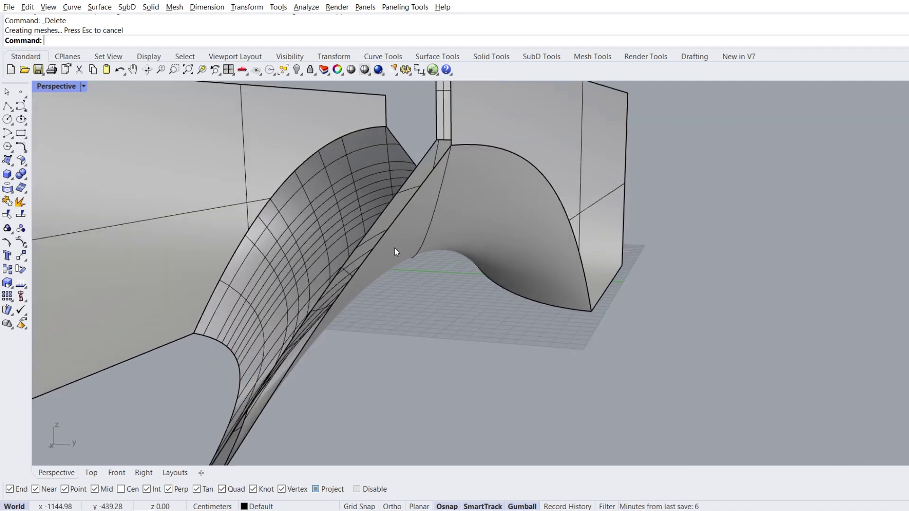
click(417, 245)
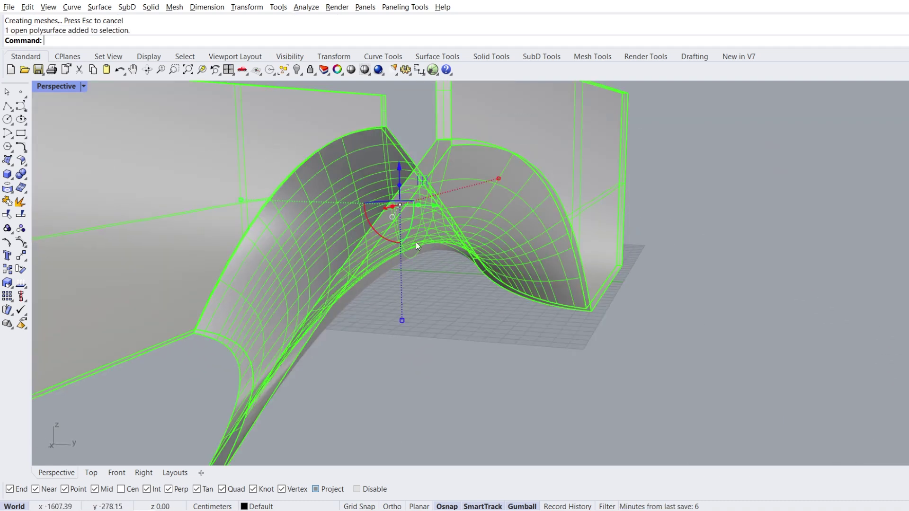
click(24, 181)
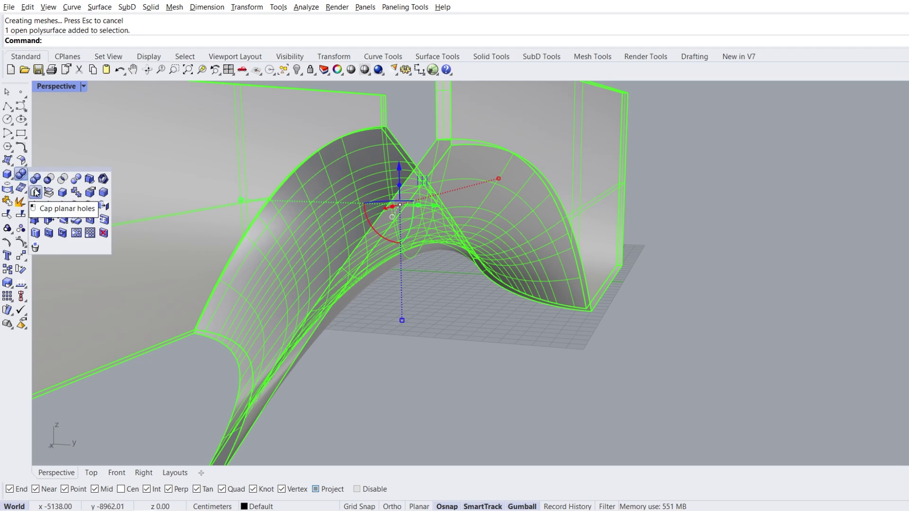
click(36, 193)
click(431, 336)
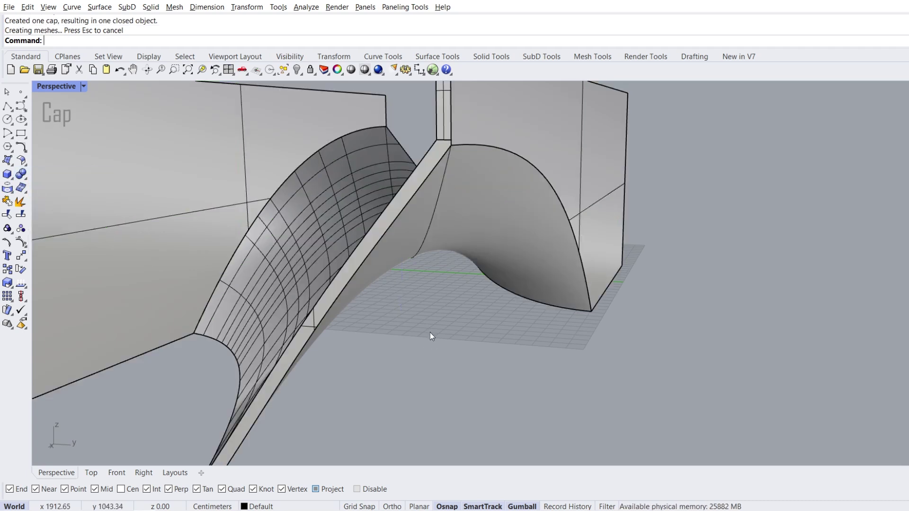
scroll(428, 333, up, 3)
right_drag(429, 334, 427, 229)
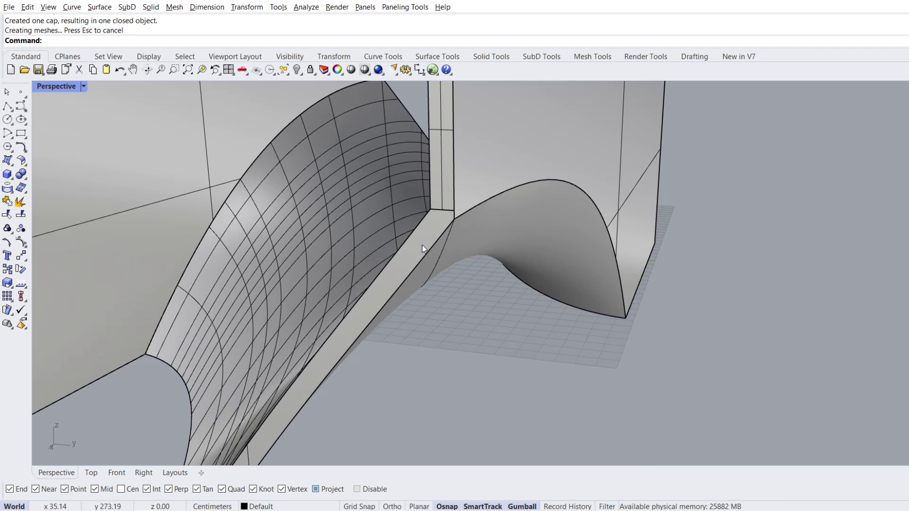
Step: Merge all coplanar faces of the closed vault-and-facade shell so its cut edges are single clean faces
click(443, 213)
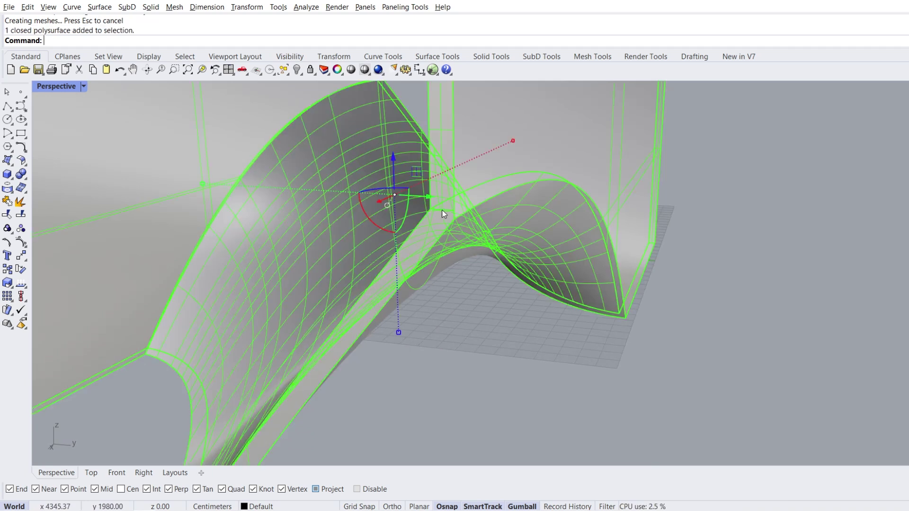
click(25, 180)
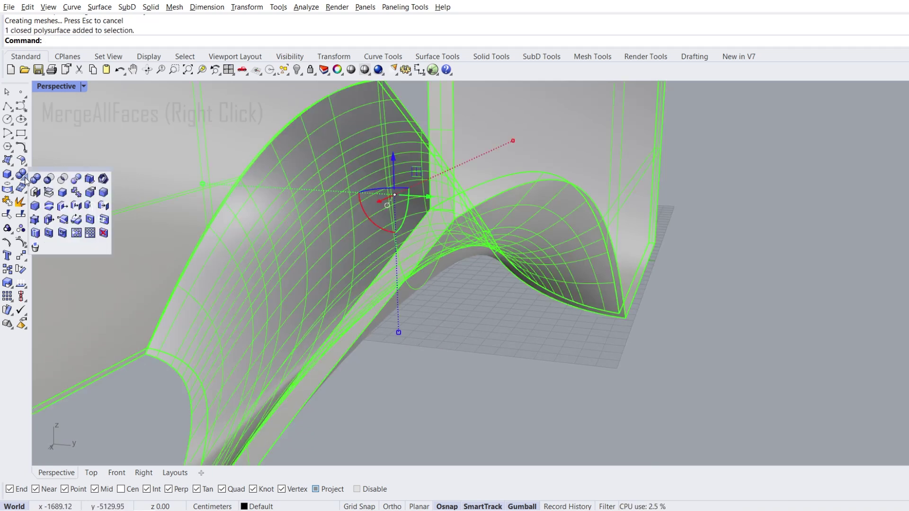
right_click(63, 192)
click(461, 371)
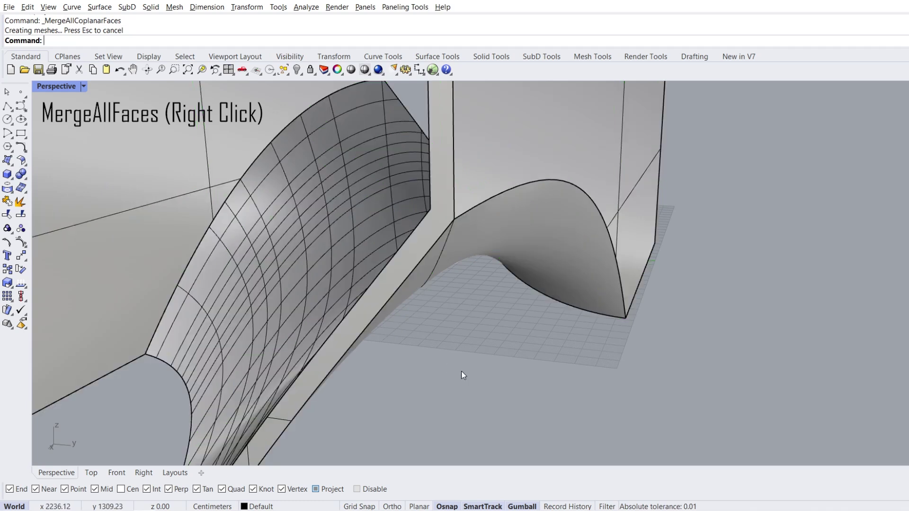
Step: Turn off the surface isocurve display for the whole shell in its object properties
right_drag(461, 371, 372, 314)
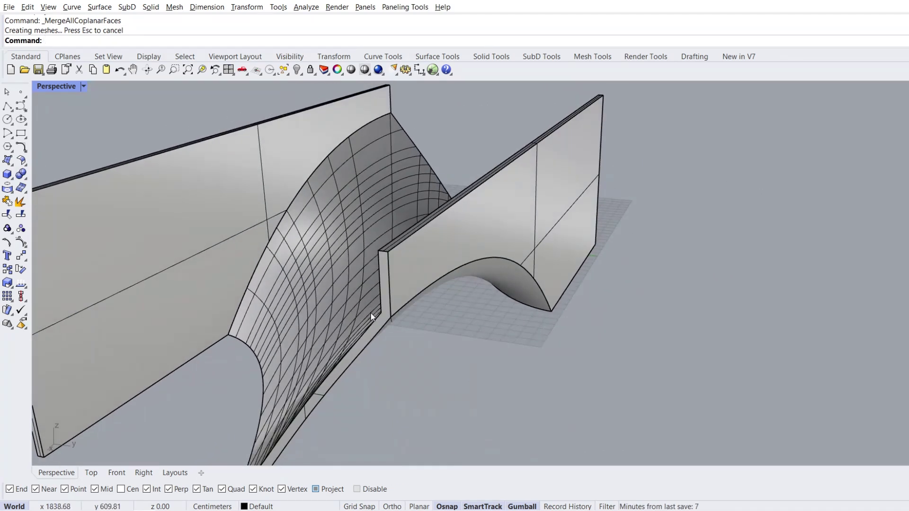
click(350, 301)
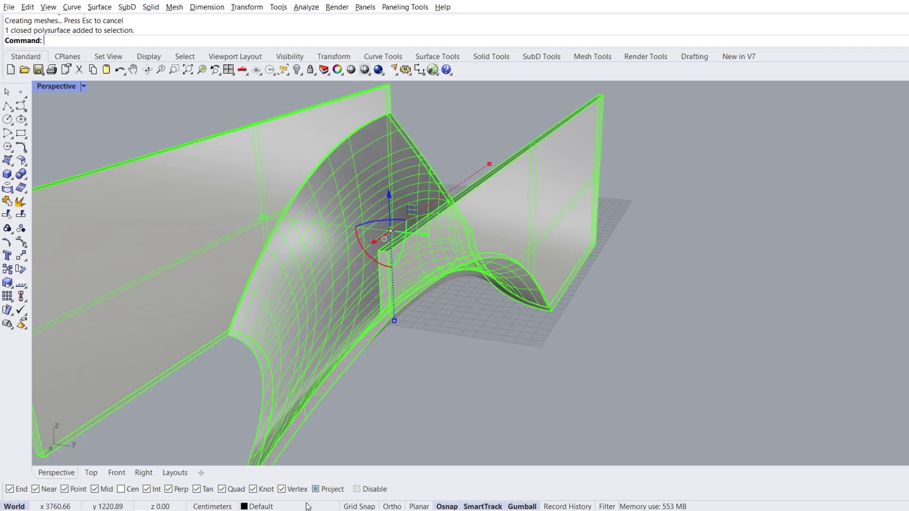
right_click(307, 504)
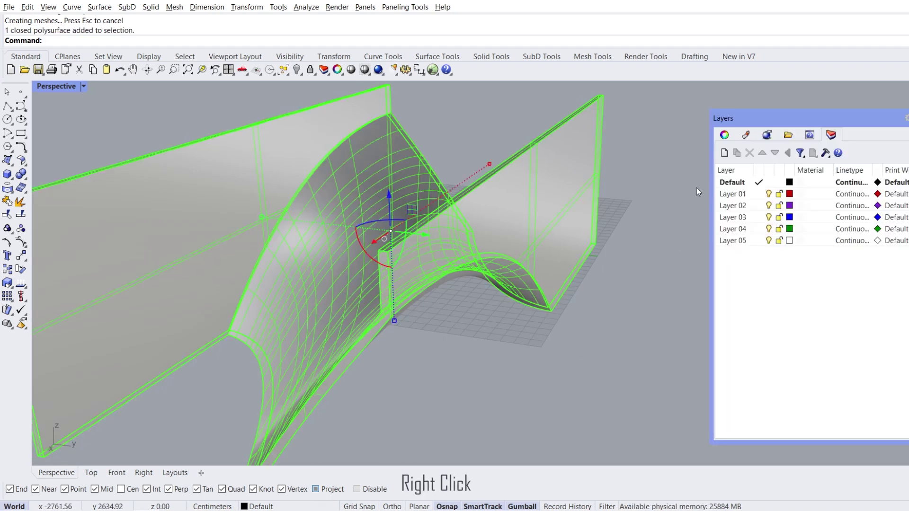
click(725, 135)
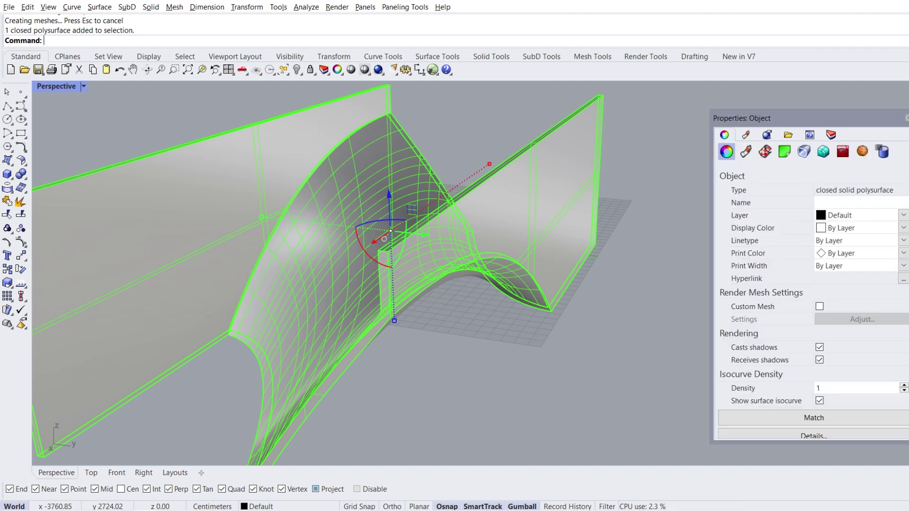
scroll(812, 304, down, 1)
click(820, 391)
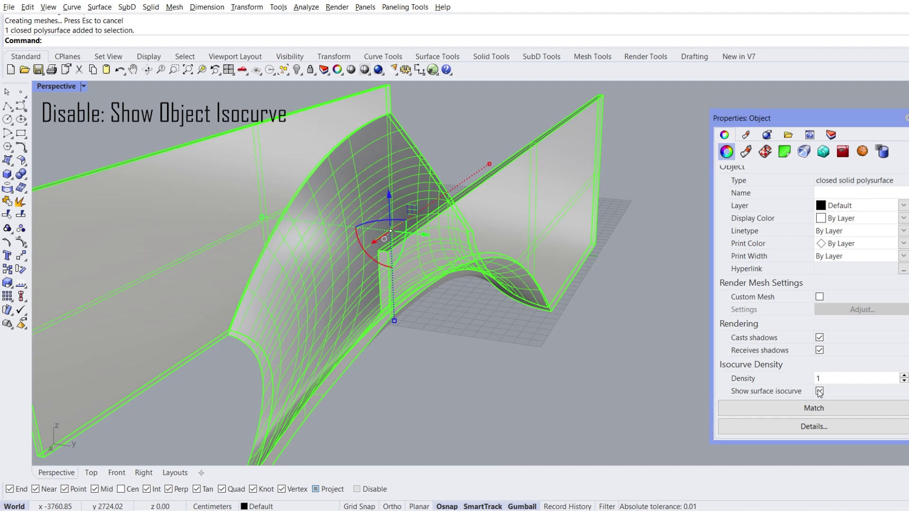
click(820, 392)
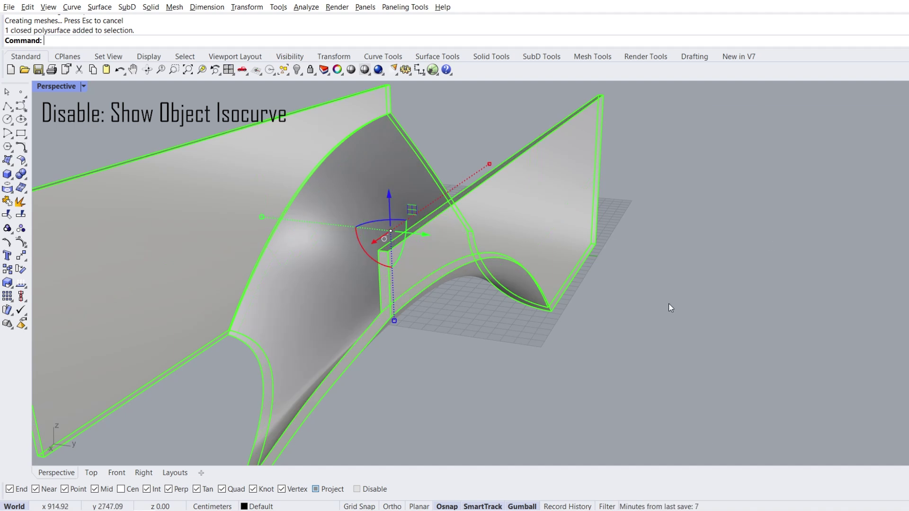
click(669, 304)
Step: Delete the leftover open curve lying on the underside of the vault near its bottom edge
right_drag(669, 304, 231, 337)
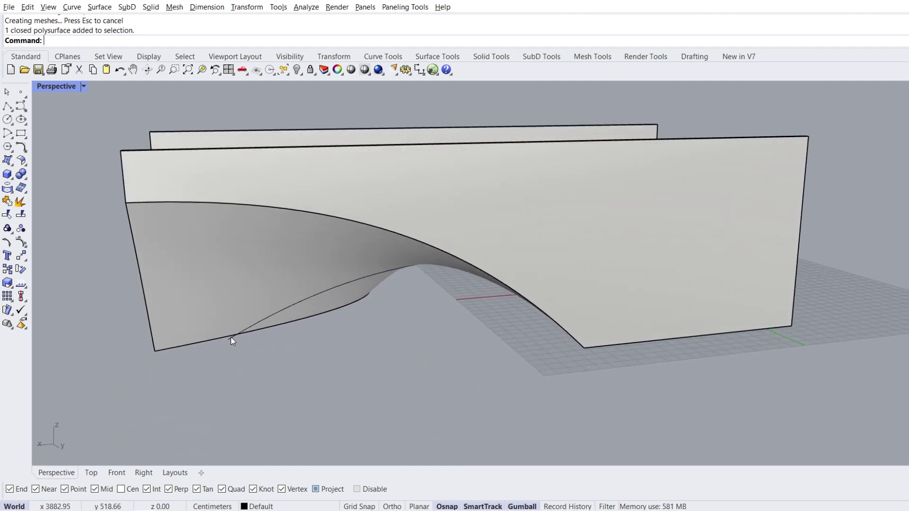
click(231, 337)
key(Delete)
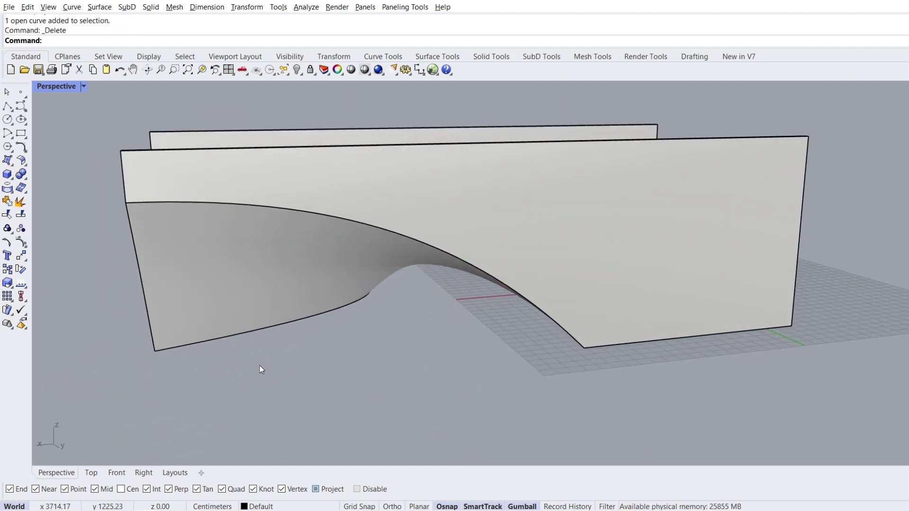
Step: Show the model in the Front view with the Shaded display mode
click(117, 473)
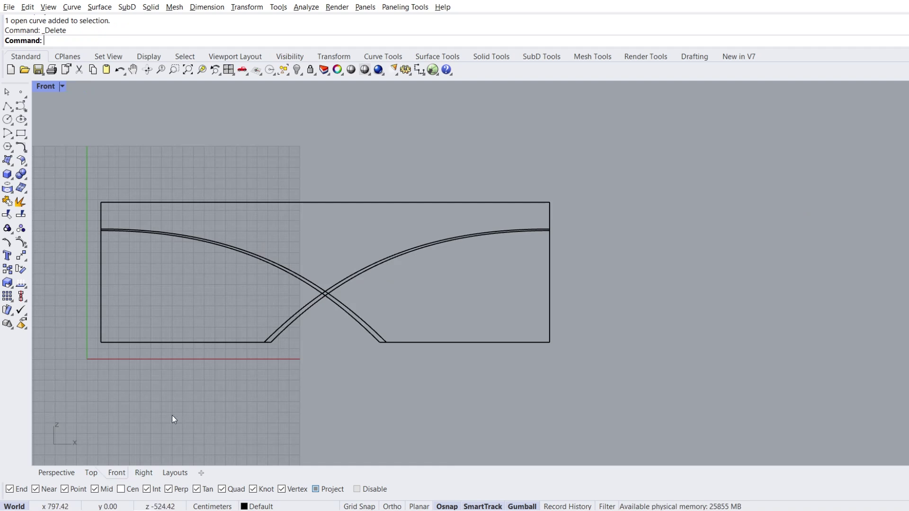
right_drag(217, 347, 309, 325)
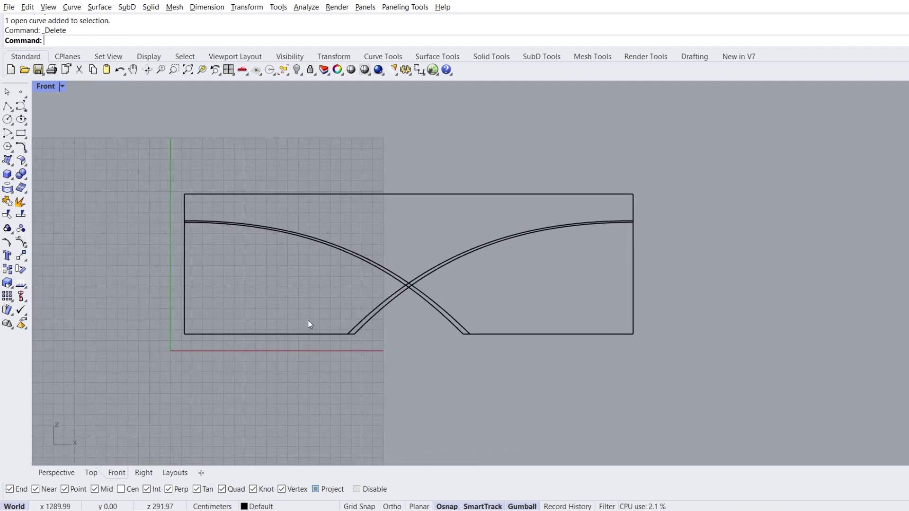
click(62, 87)
click(70, 140)
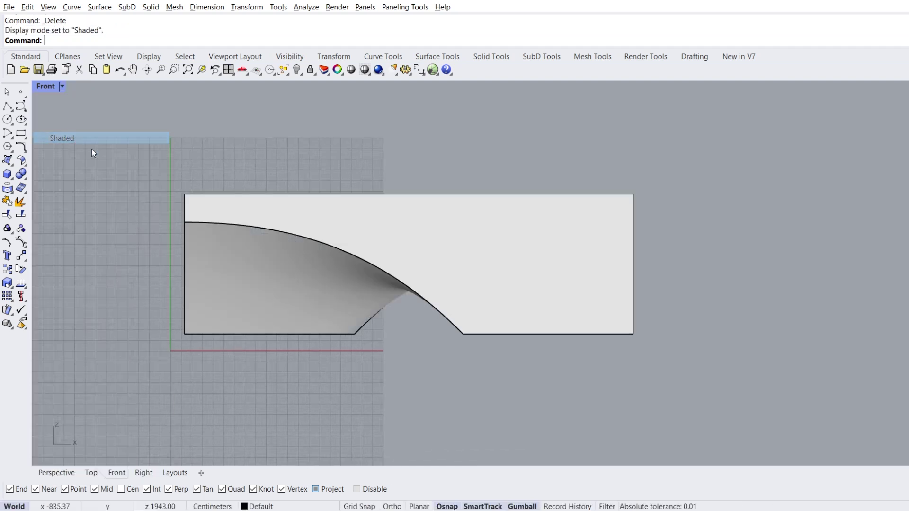
scroll(256, 263, up, 3)
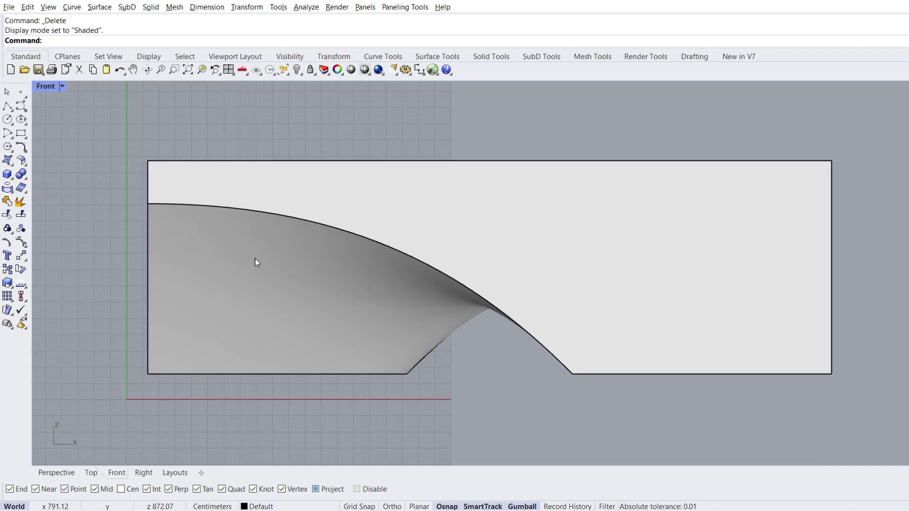
Step: Contour the whole shell along the X direction at 45 cm spacing with Ortho enabled, and isolate the contour curves
click(257, 262)
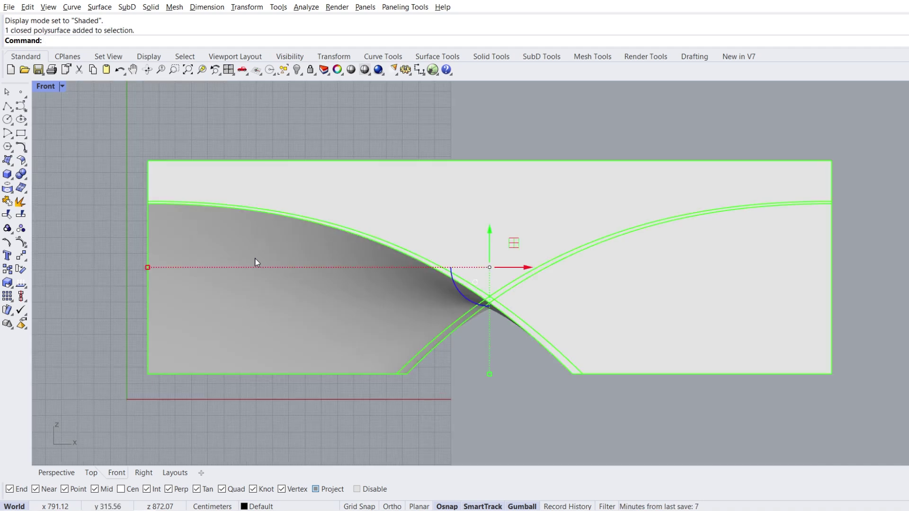
text(COnt)
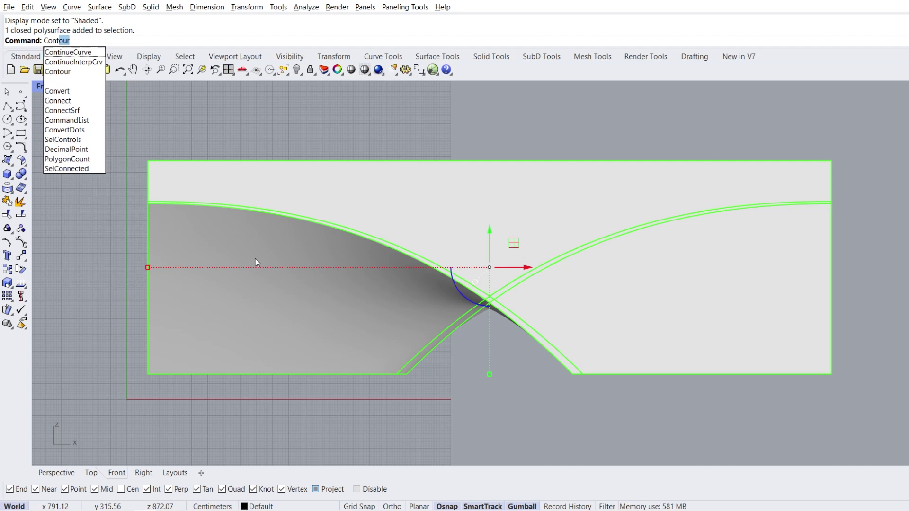
click(83, 73)
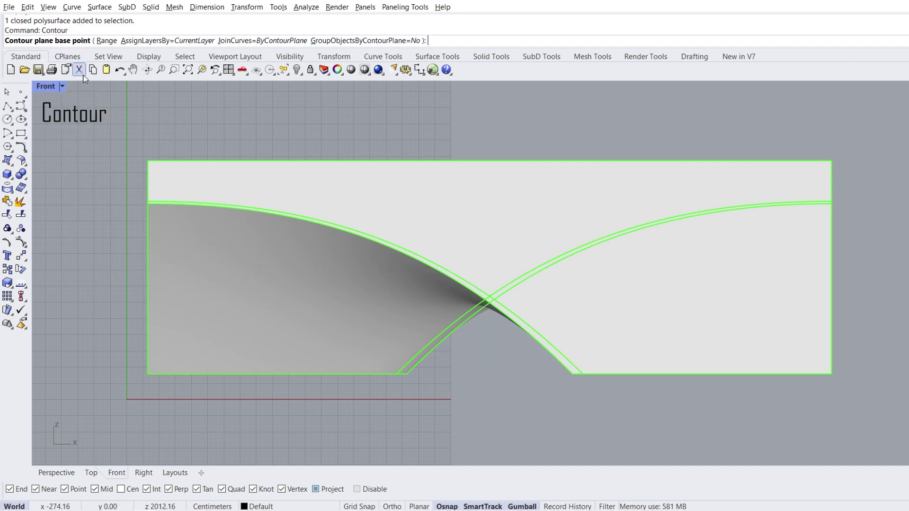
click(147, 410)
click(519, 409)
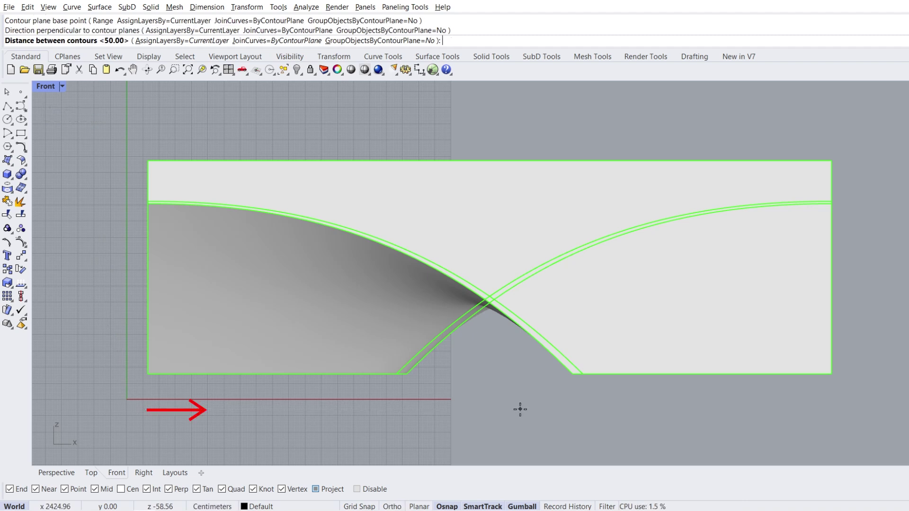
click(392, 506)
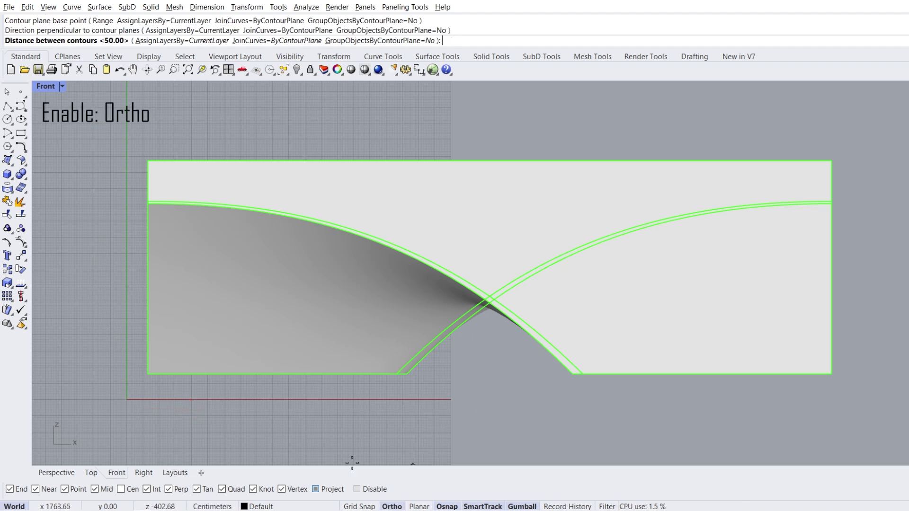
click(180, 408)
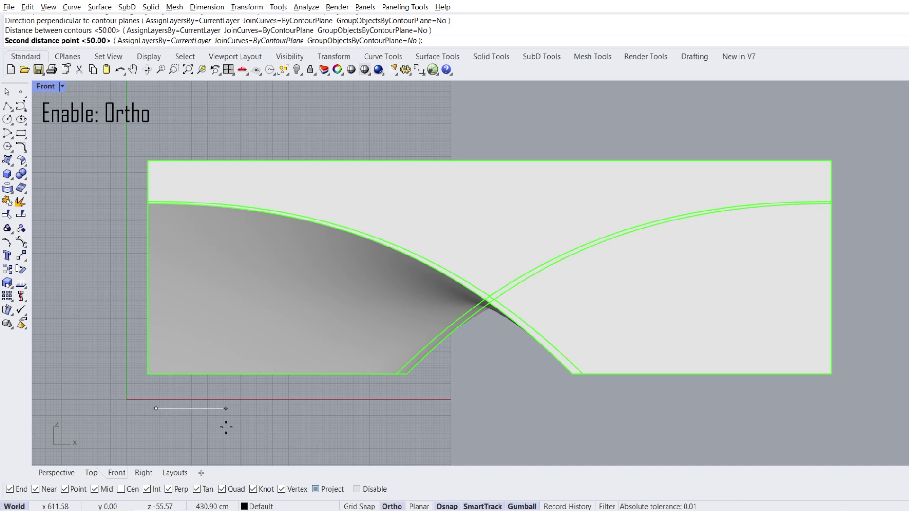
text(45)
key(Return)
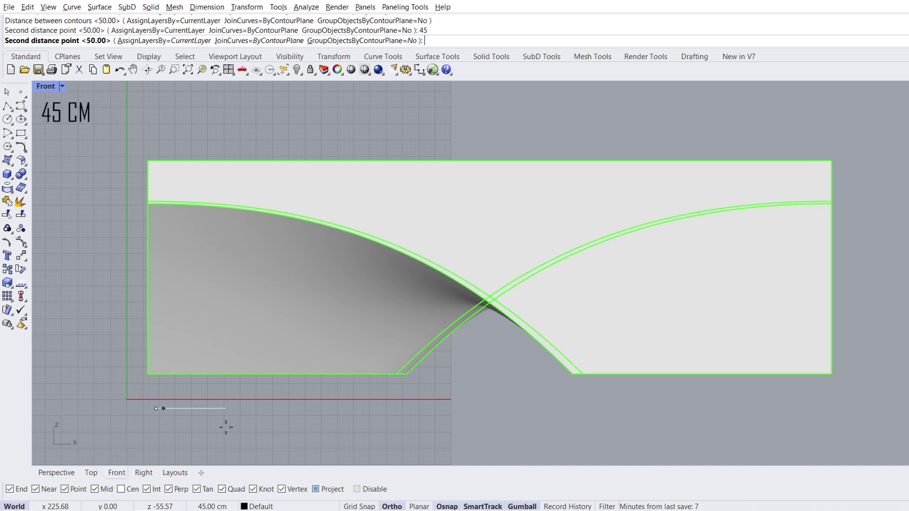
click(225, 428)
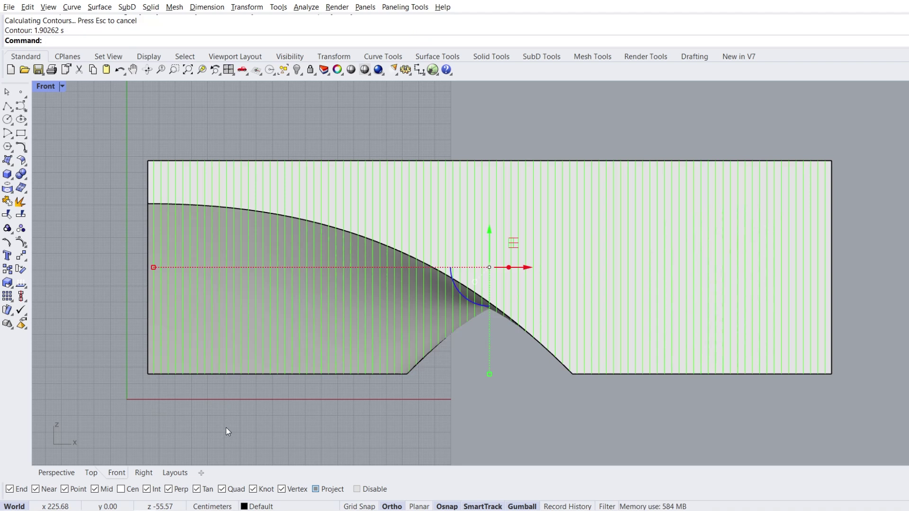
click(301, 74)
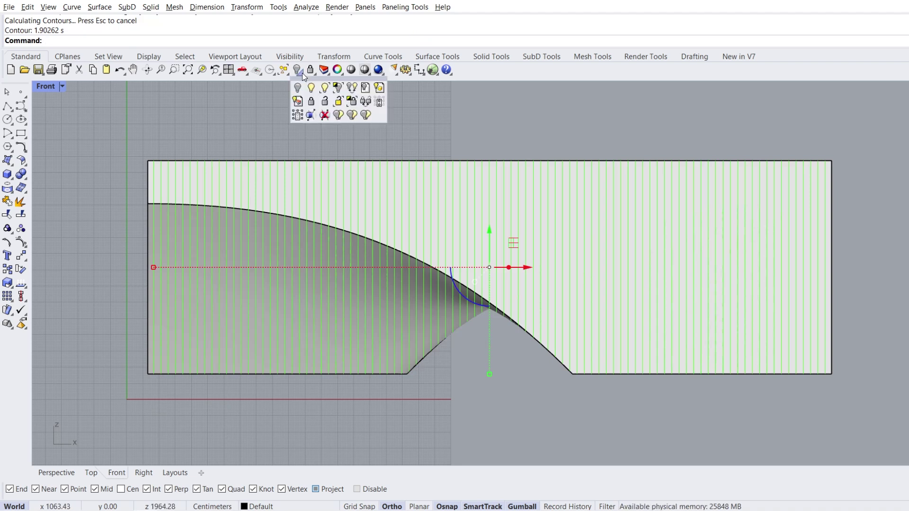
click(338, 88)
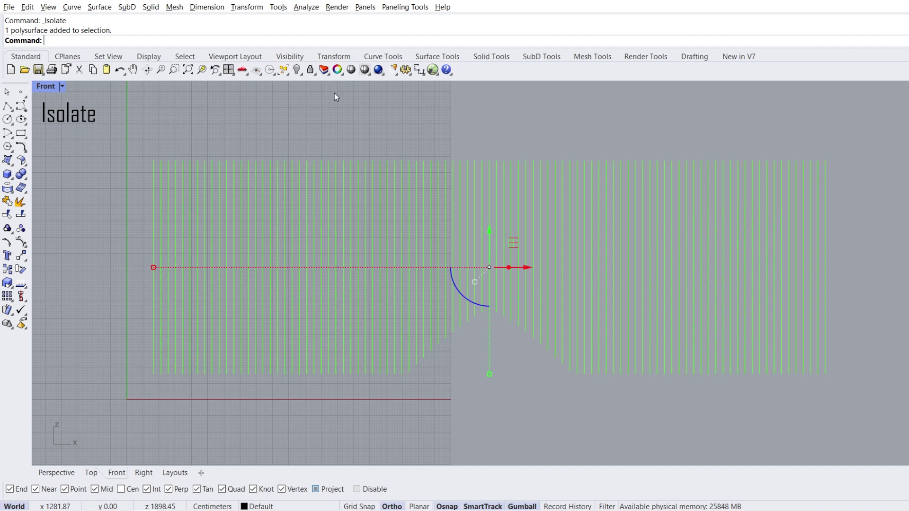
Step: Extrude the contour curves into solid fins 10 cm thick along the X direction and delete the source curves
click(13, 178)
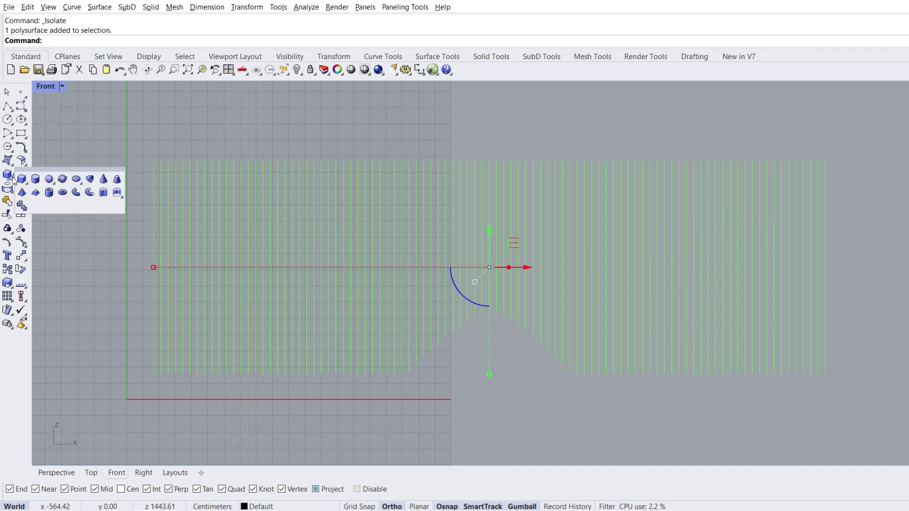
click(101, 193)
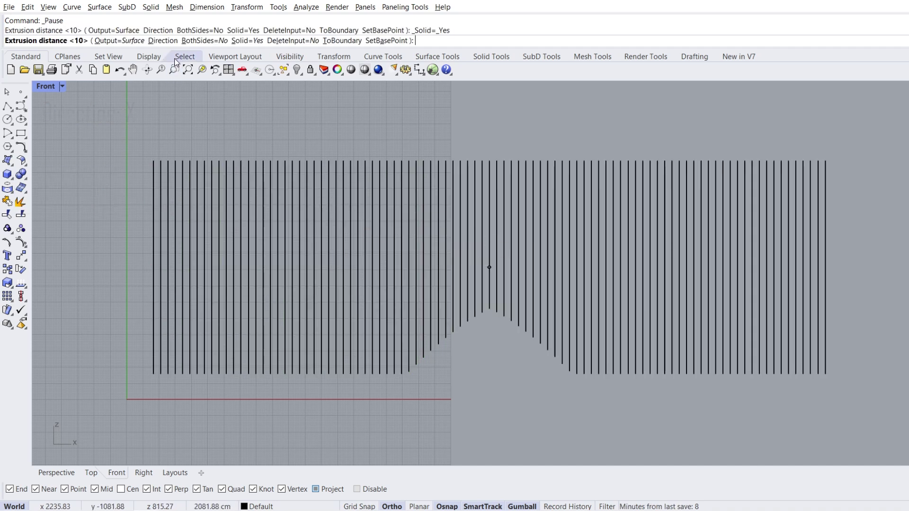
click(171, 42)
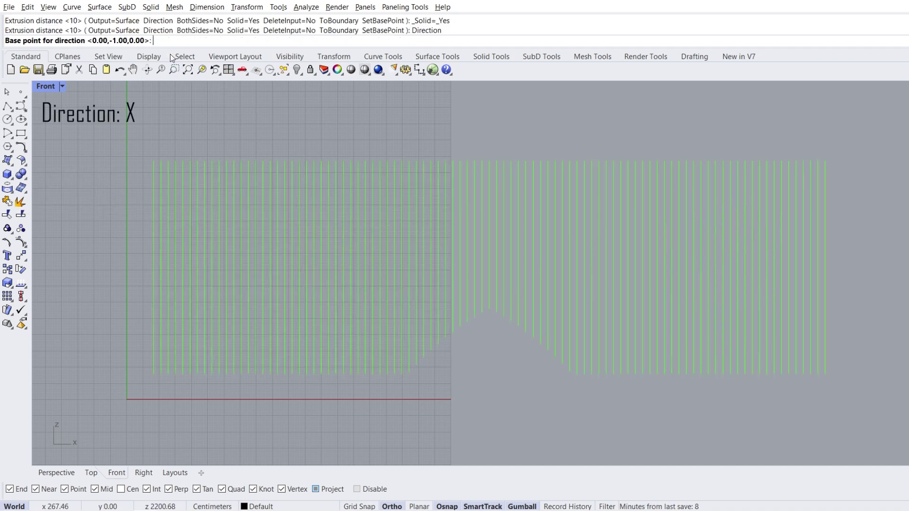
click(201, 412)
click(406, 419)
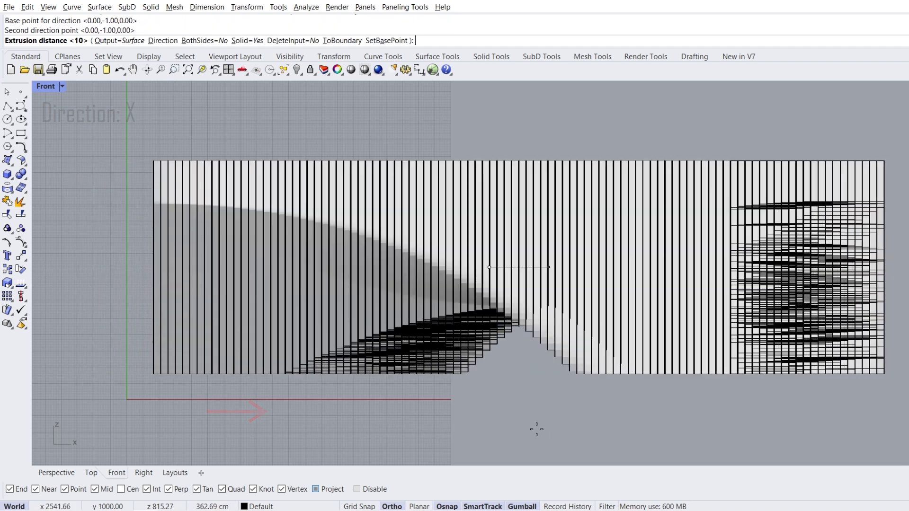
text(10)
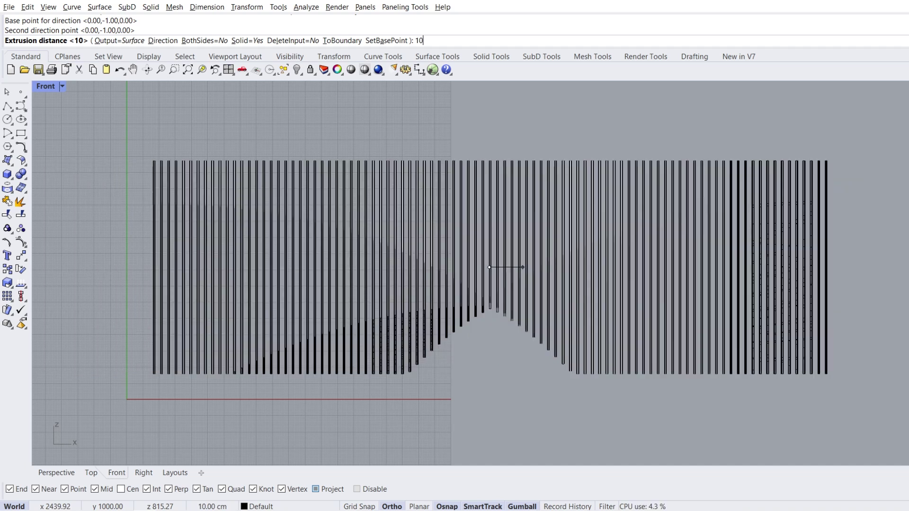
key(Return)
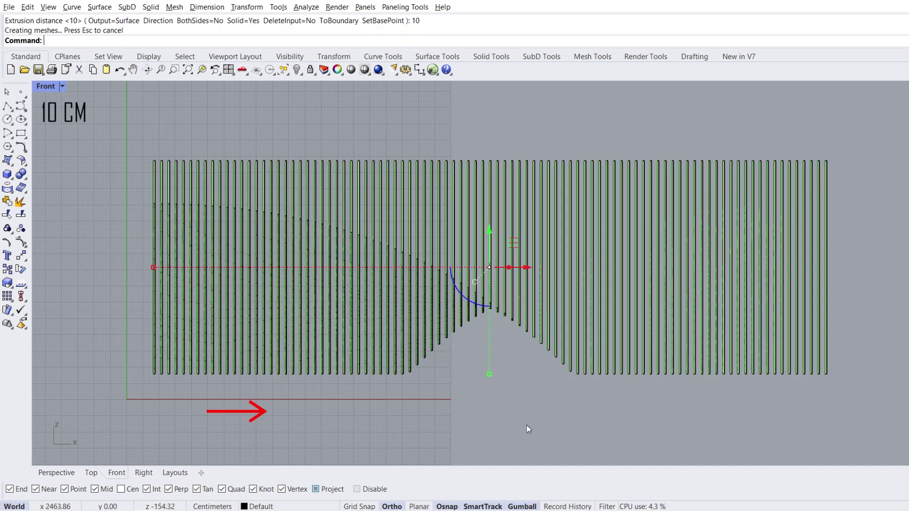
key(Delete)
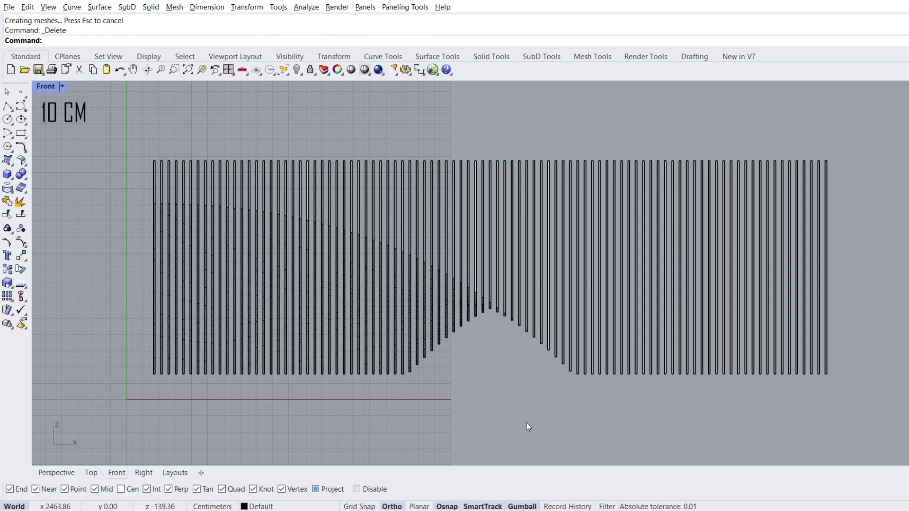
Step: Show the fins in the Perspective view with the Rendered display mode
click(57, 472)
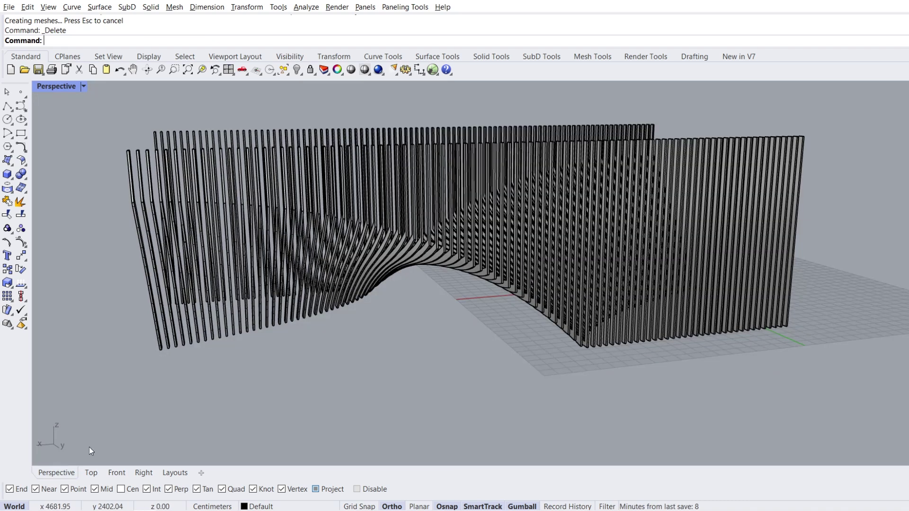
right_drag(170, 331, 264, 311)
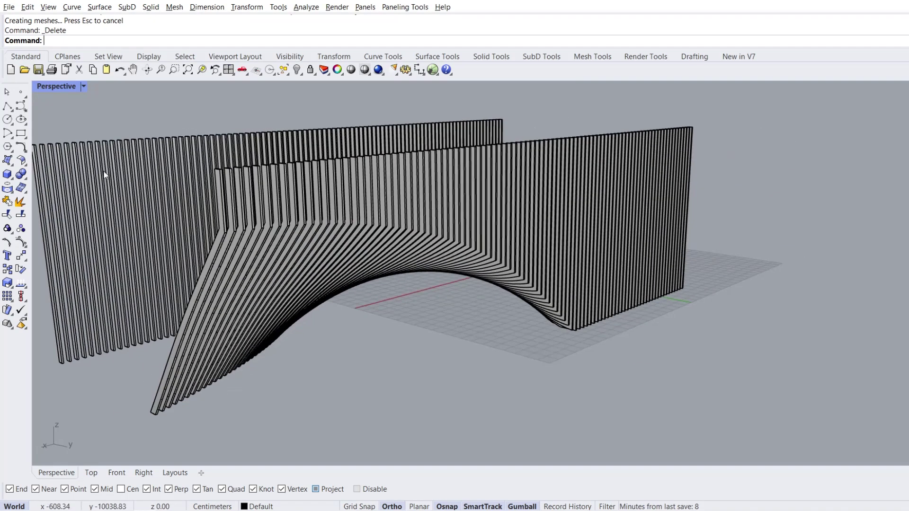
click(84, 87)
click(93, 147)
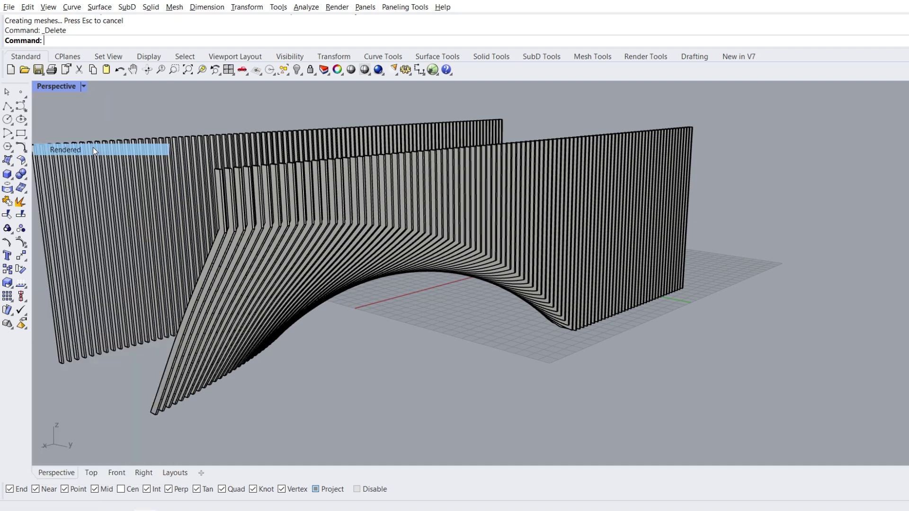
Step: Swap the hidden and visible objects to hide the fins and bring back the closed shell
right_drag(458, 330, 492, 326)
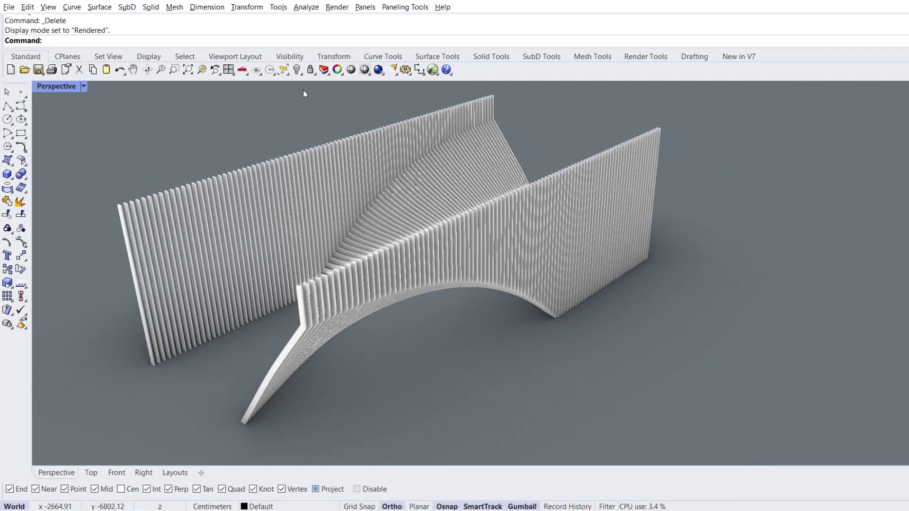
click(301, 75)
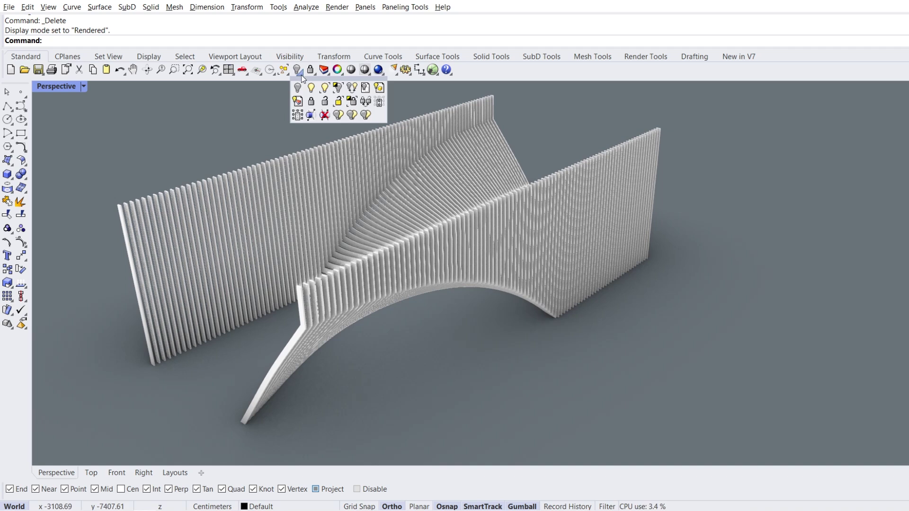
click(352, 88)
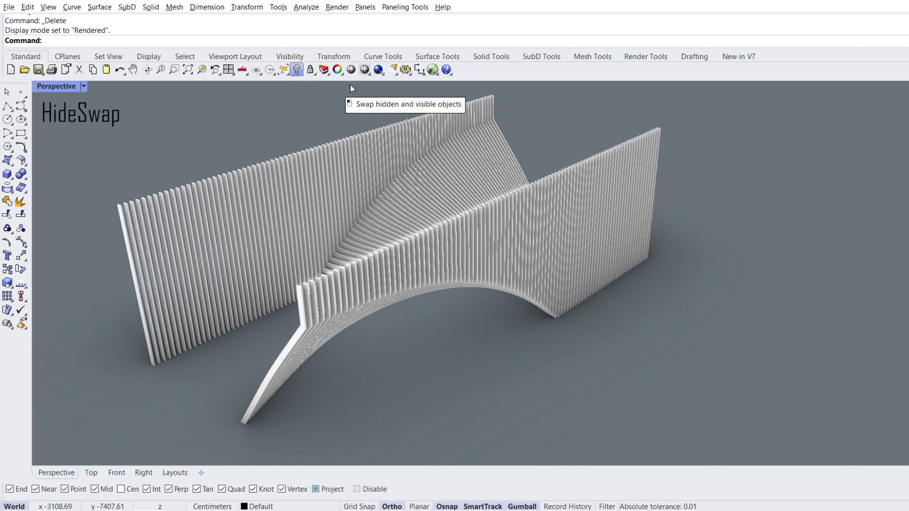
right_drag(340, 260, 347, 252)
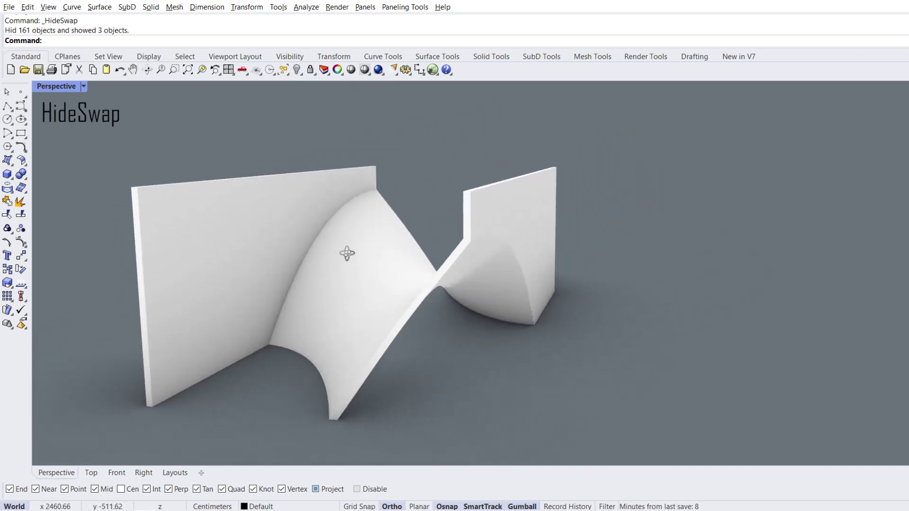
Step: Extract the vault surface and the two adjoining facade surfaces on the same side of the closed shell
ctrl+shift+click(275, 258)
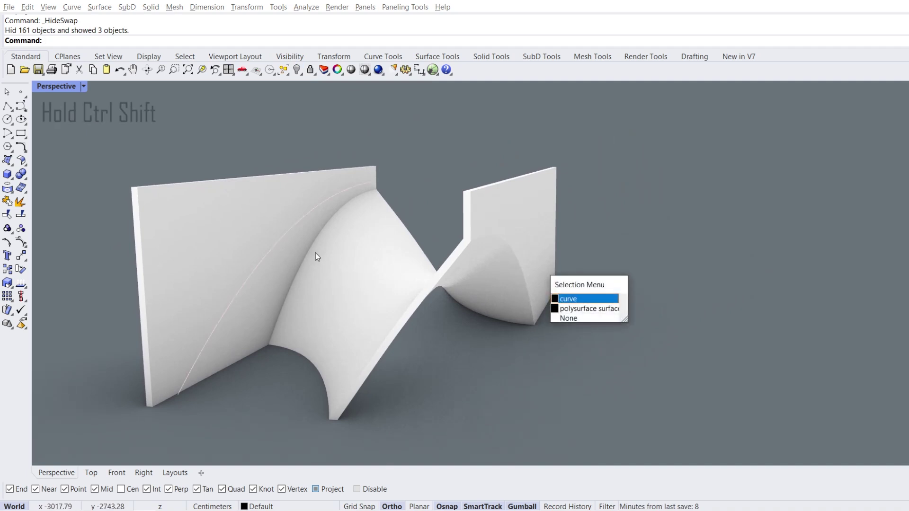
click(568, 310)
ctrl+shift+click(361, 293)
right_drag(359, 288, 400, 273)
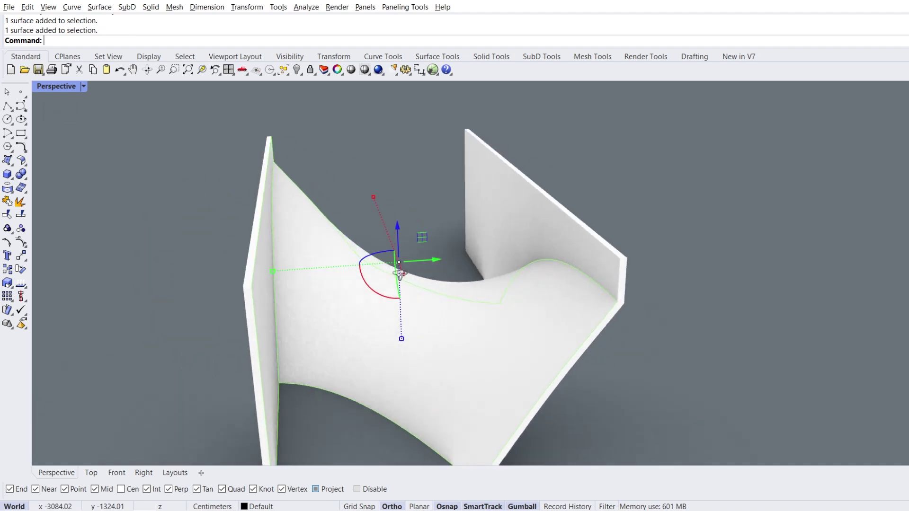
right_drag(489, 223, 412, 235)
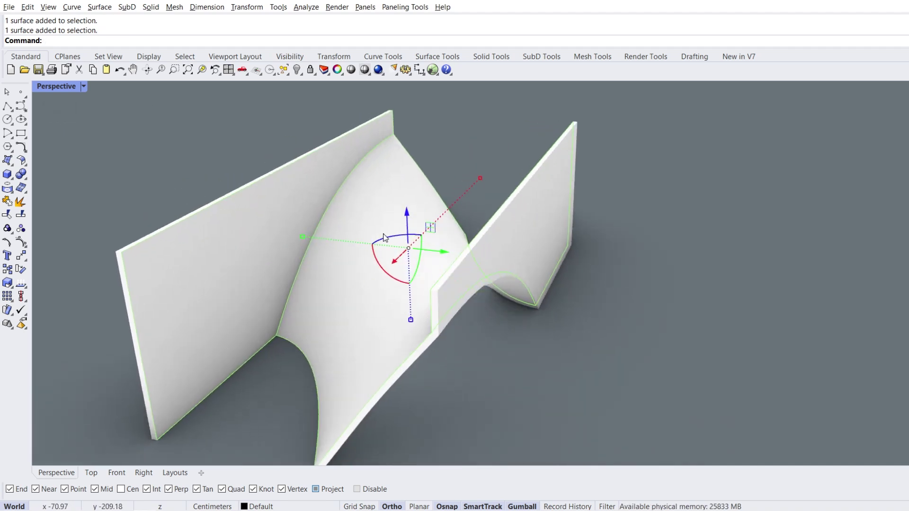
click(24, 179)
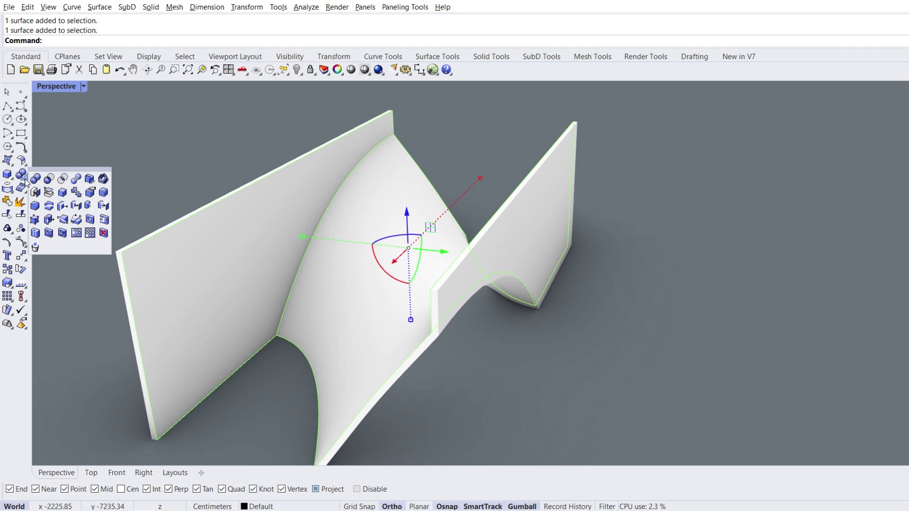
click(48, 193)
right_drag(276, 220, 270, 212)
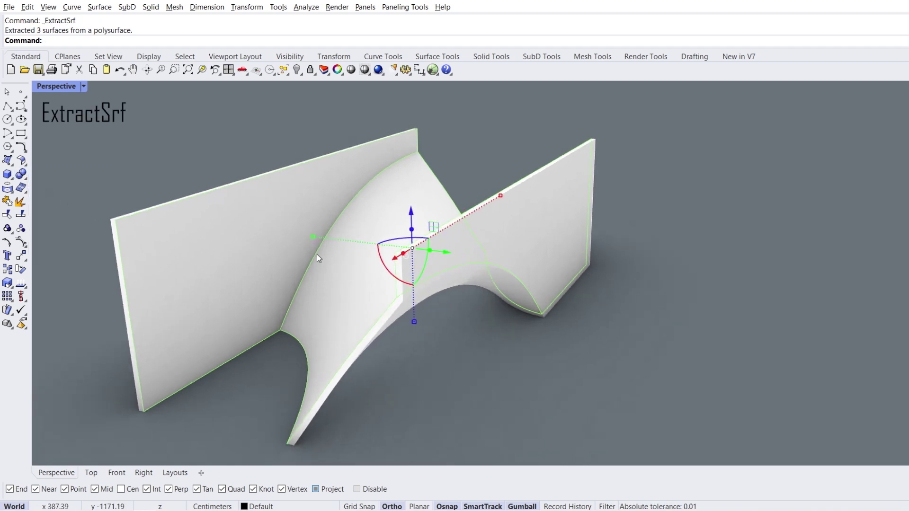
Step: Delete the remaining open polysurface of the shell, keeping only the extracted vault and facade surfaces
click(399, 358)
click(385, 333)
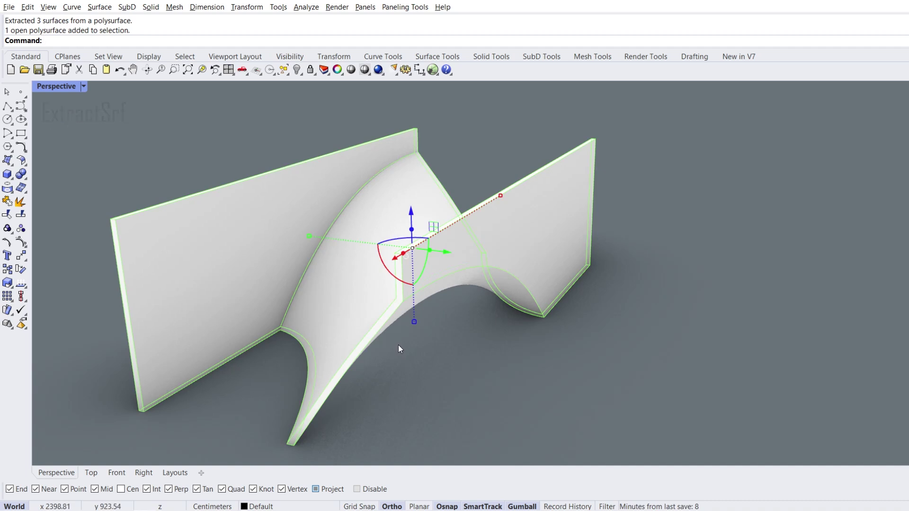
key(Delete)
Step: Hide the two leftover open curves beside the facade
right_drag(416, 345, 523, 328)
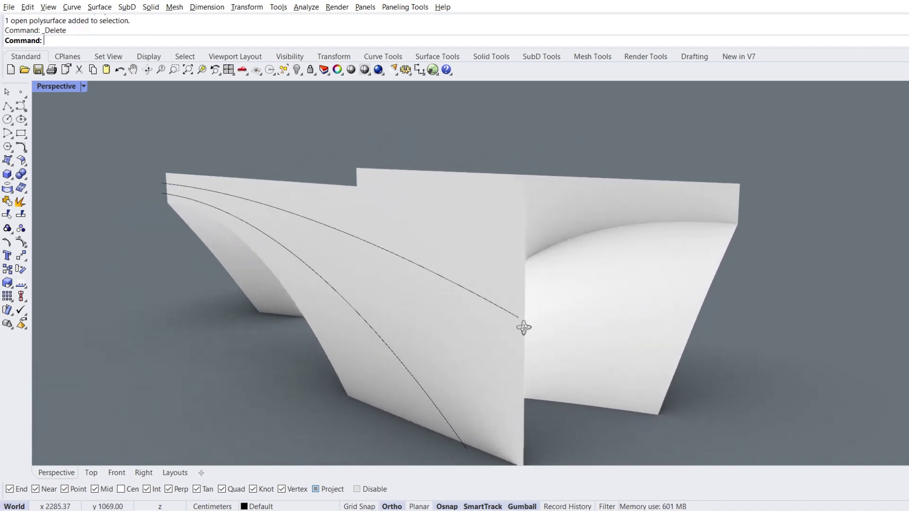
click(456, 285)
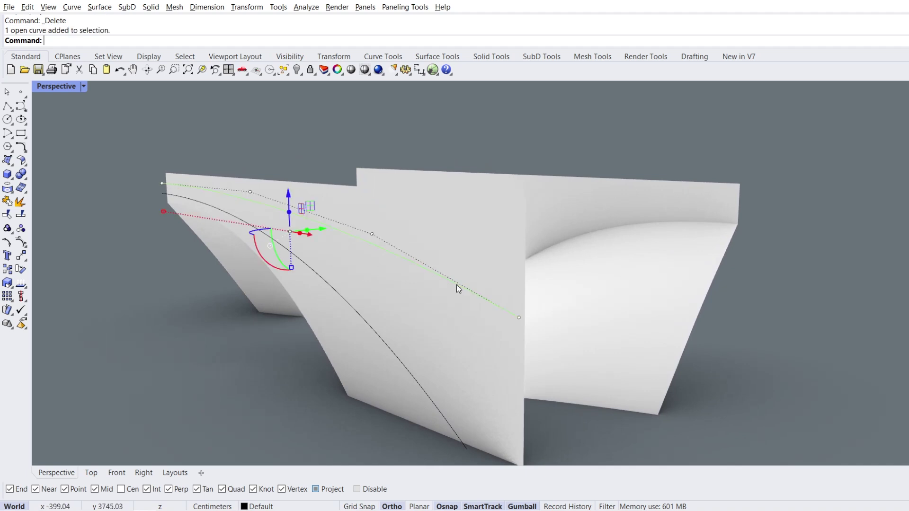
shift+click(376, 331)
click(296, 70)
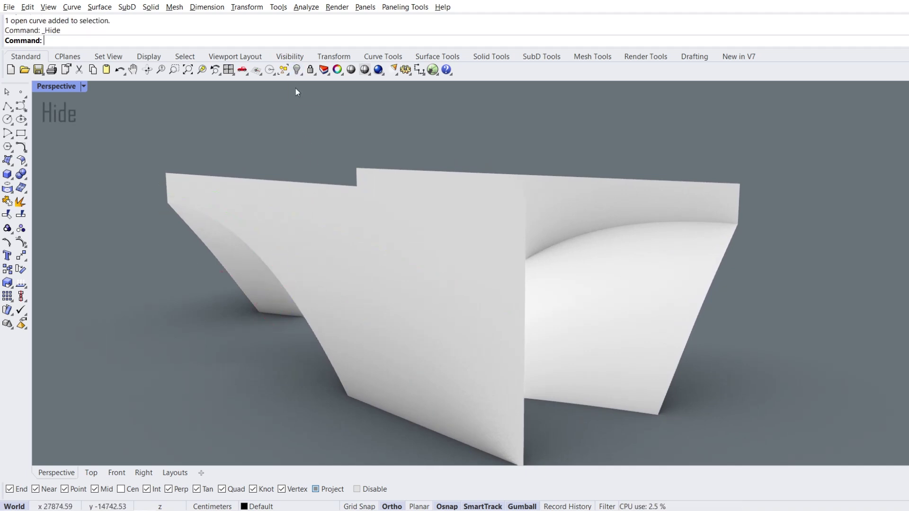
right_drag(361, 224, 175, 204)
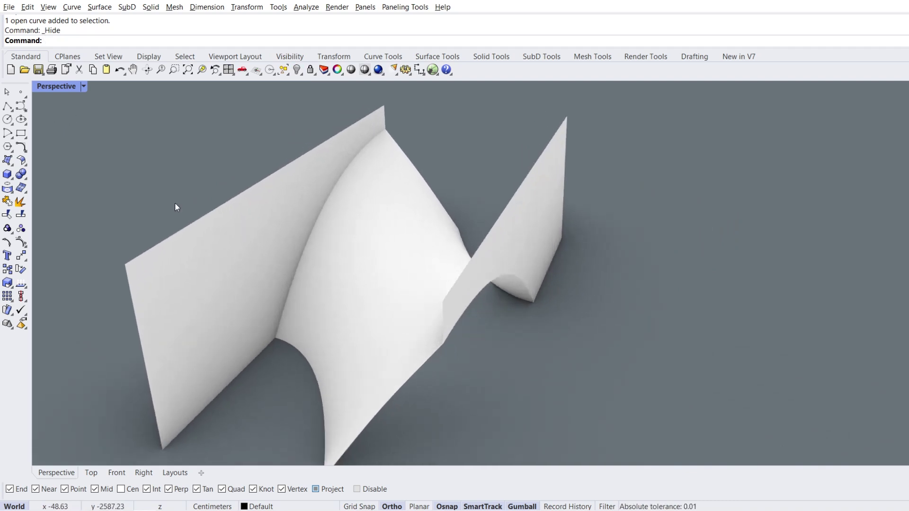
Step: Loft a Normal-style roof surface between the top edges of the two facades without simplifying the curves
click(12, 167)
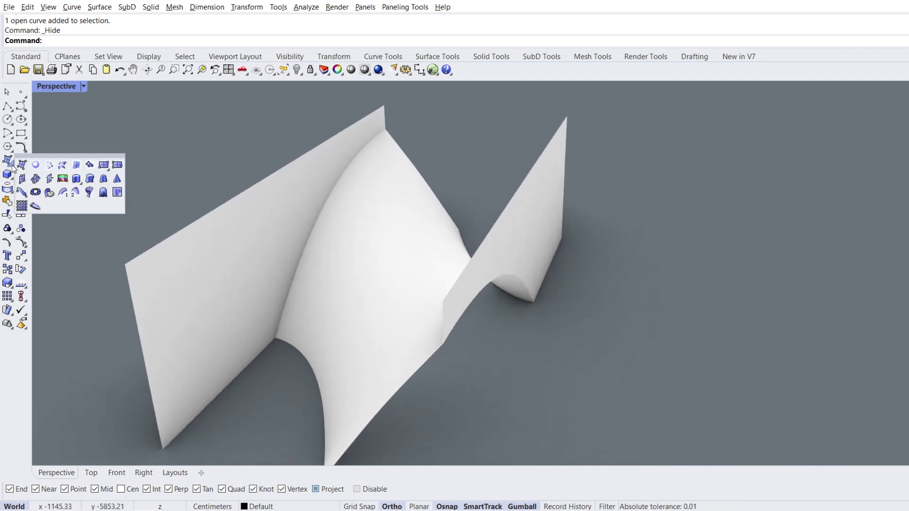
click(62, 166)
click(334, 136)
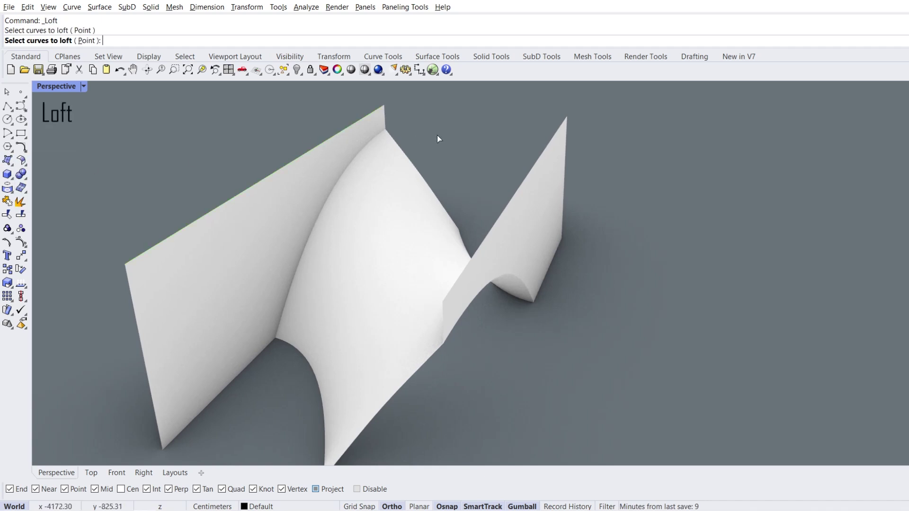
click(551, 140)
key(Return)
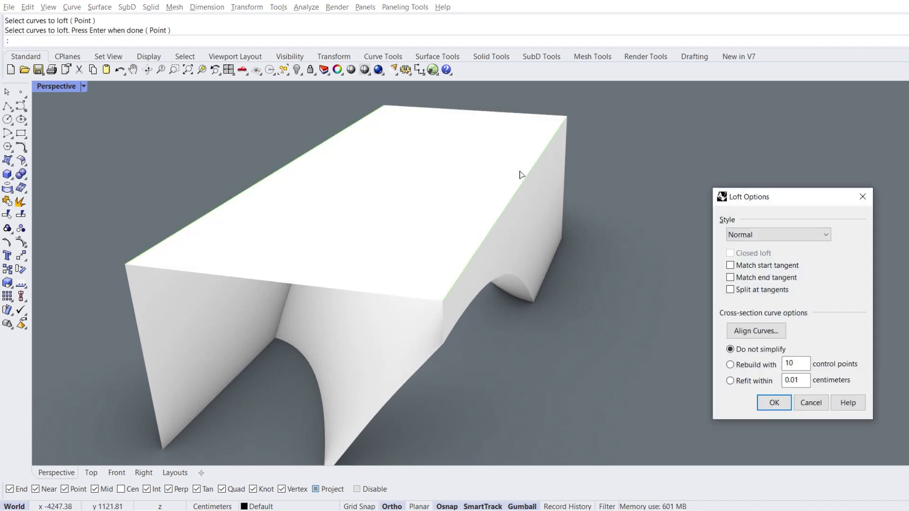
key(Return)
Step: Duplicate the straight and arched ground edges of the facades and vault at both bases
mouse_move(294, 284)
right_down()
mouse_move(325, 244)
mouse_move(297, 300)
right_up()
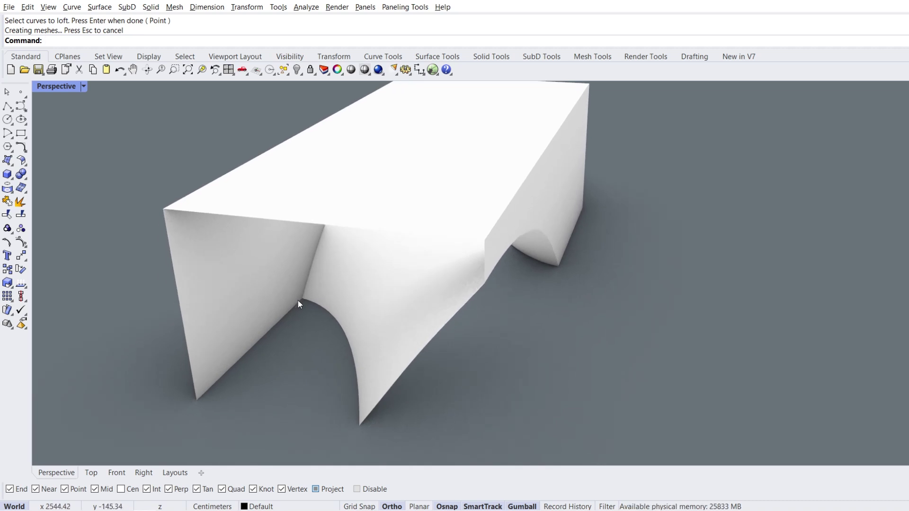
ctrl+shift+click(289, 313)
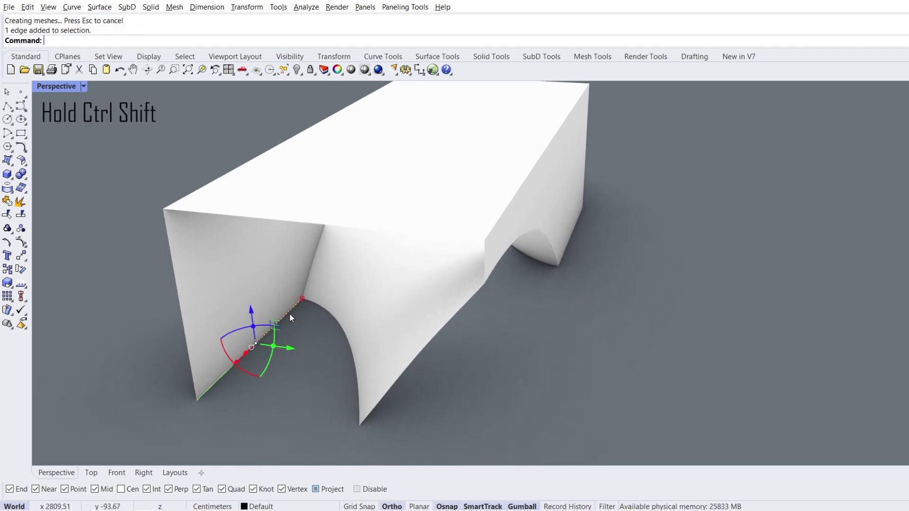
ctrl+shift+click(322, 311)
right_drag(493, 299, 356, 328)
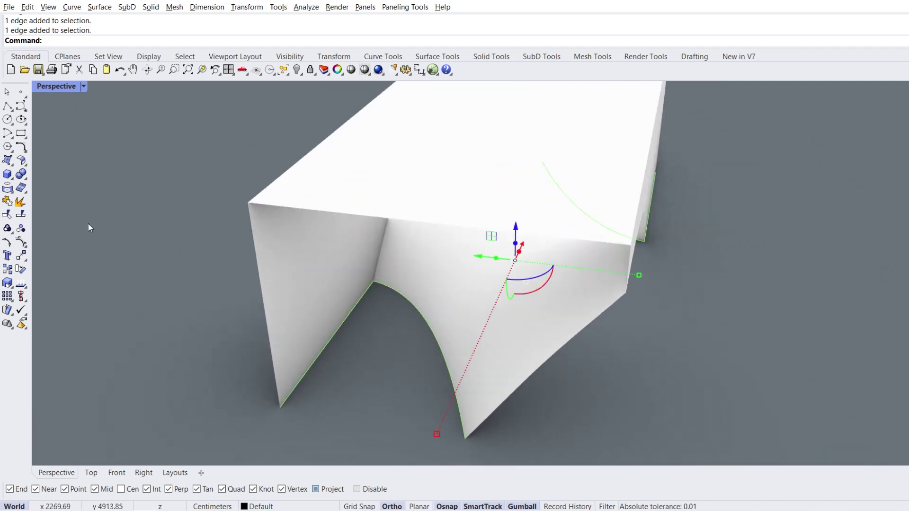
click(8, 188)
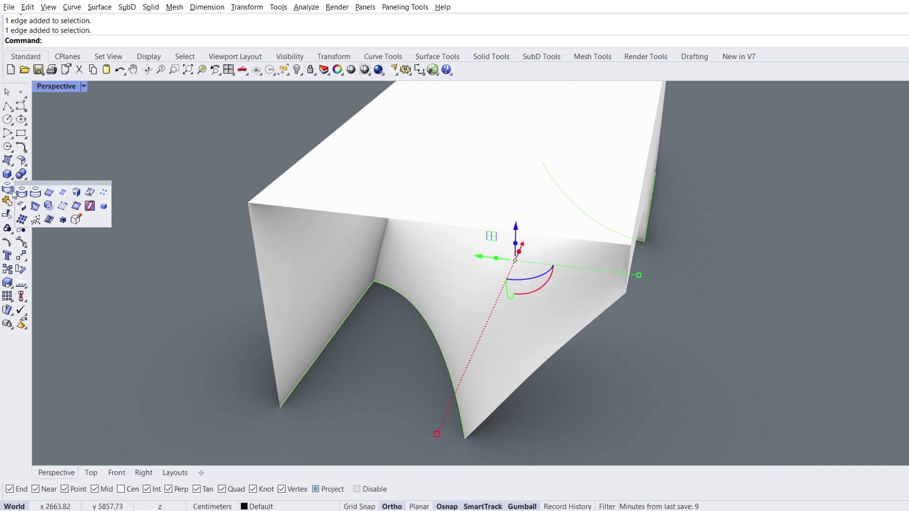
click(50, 192)
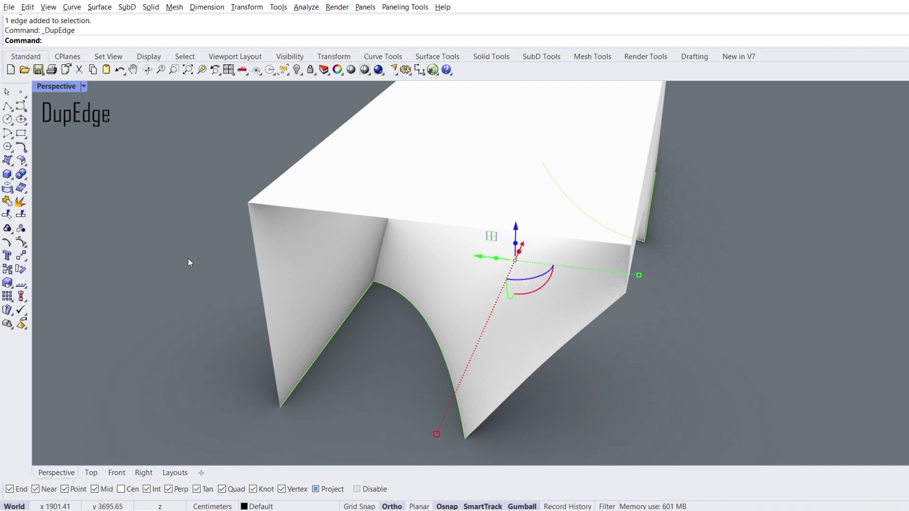
Step: Join the duplicated ground edges and close each resulting curve with a line segment using CloseCrv
click(7, 214)
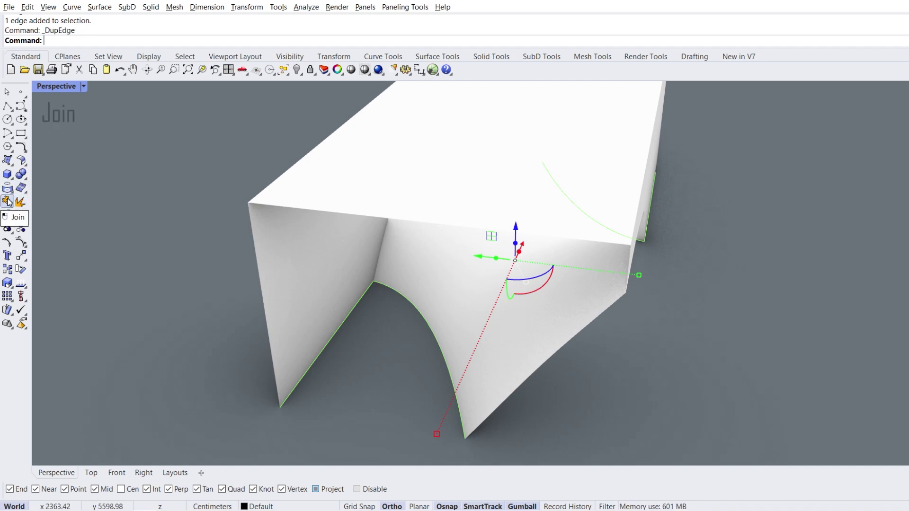
text(CloseCrv)
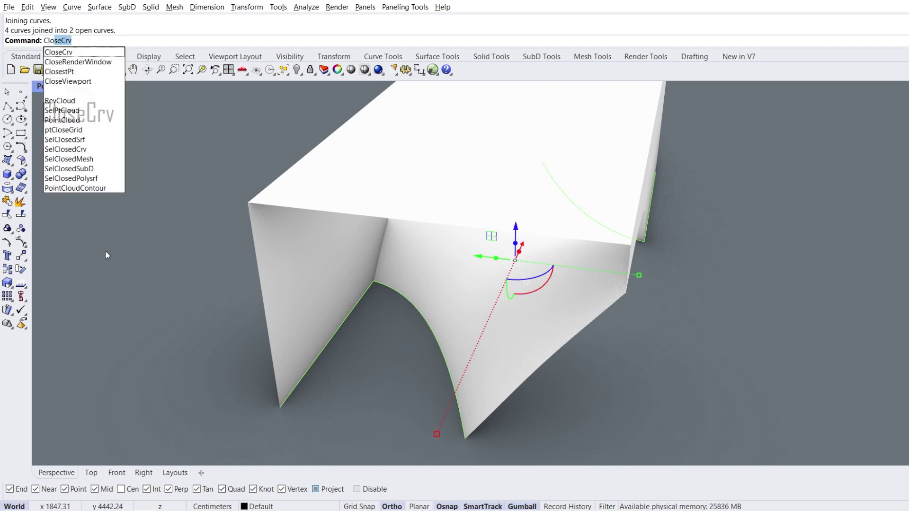
key(Return)
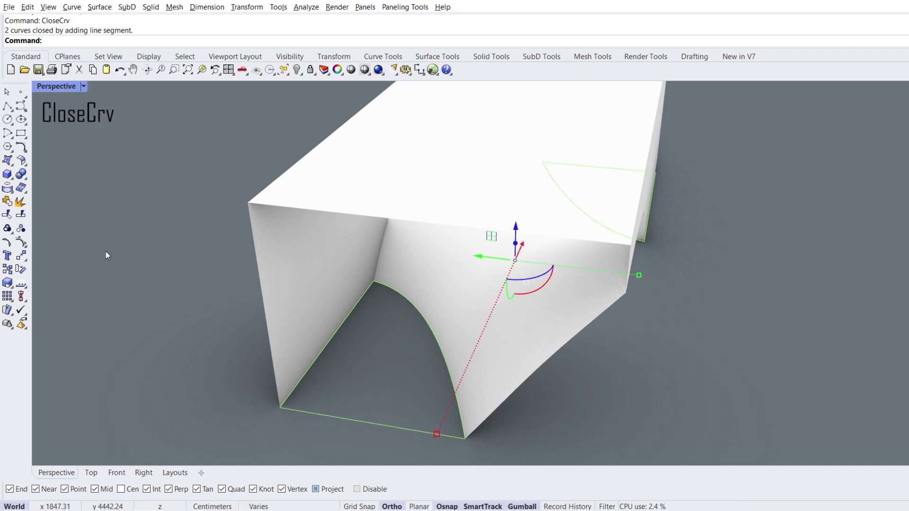
Step: Fill the two closed base outlines with planar surfaces and delete the outline curves
click(11, 163)
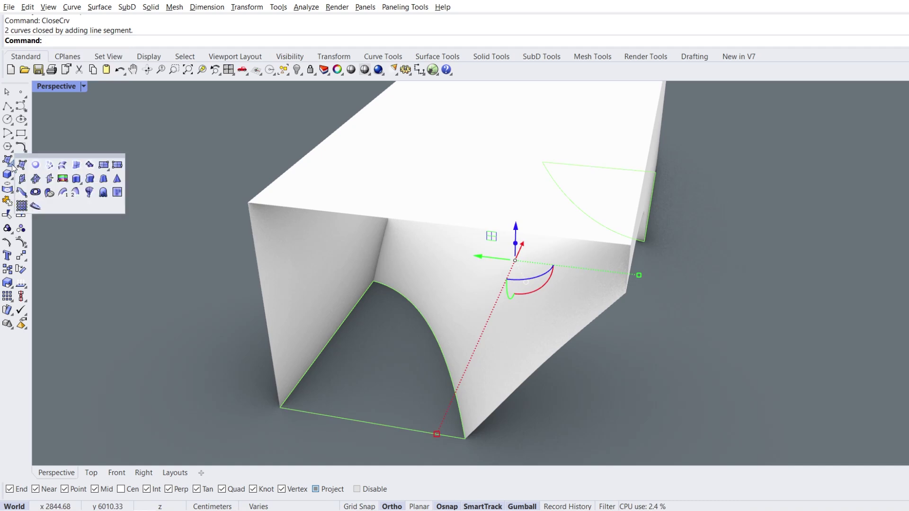
click(35, 165)
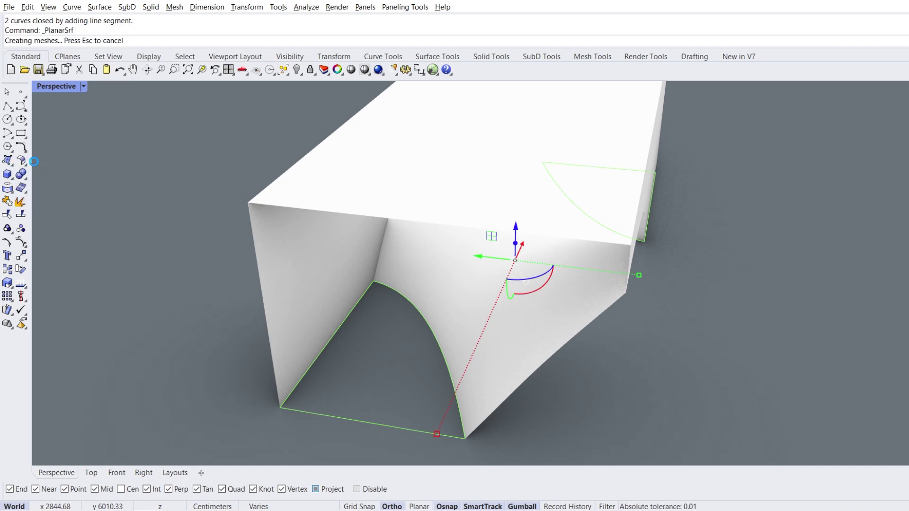
right_drag(169, 250, 173, 229)
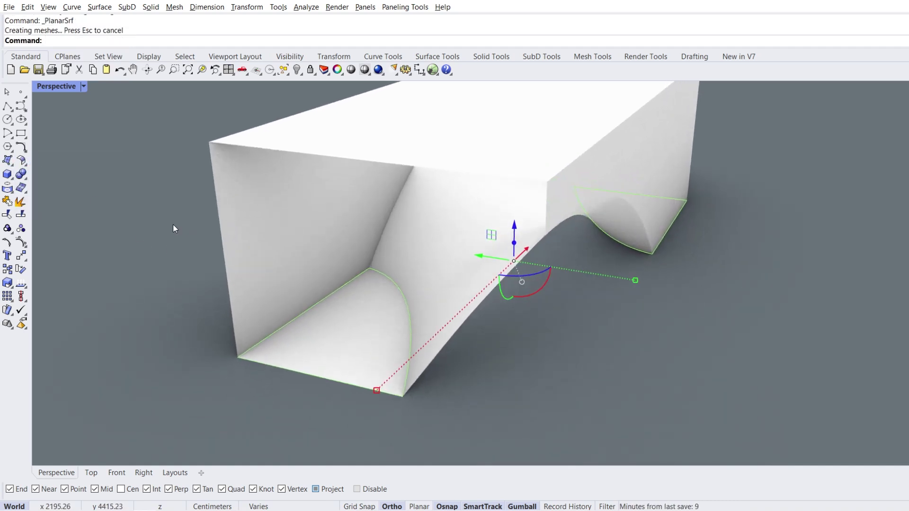
key(Delete)
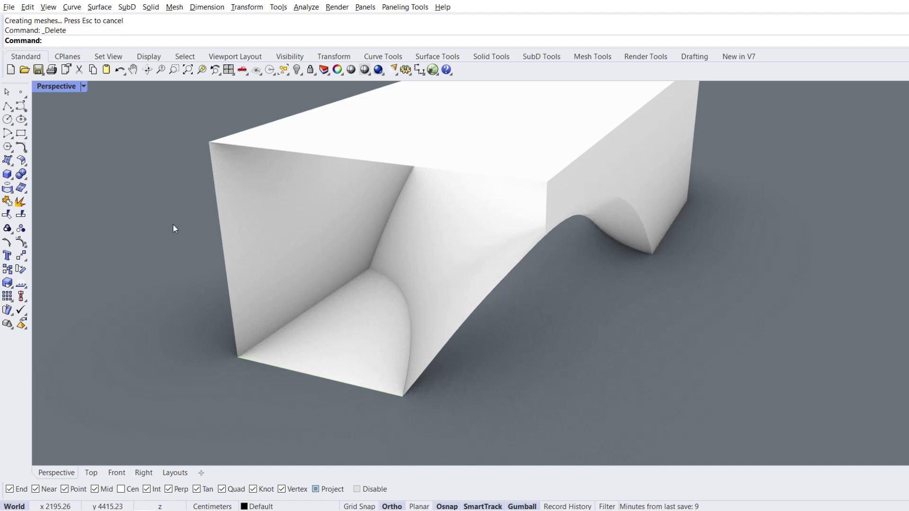
Step: Cap the open end of the volume with a planar surface from its five edges, and join all the surfaces
right_drag(173, 224, 204, 207)
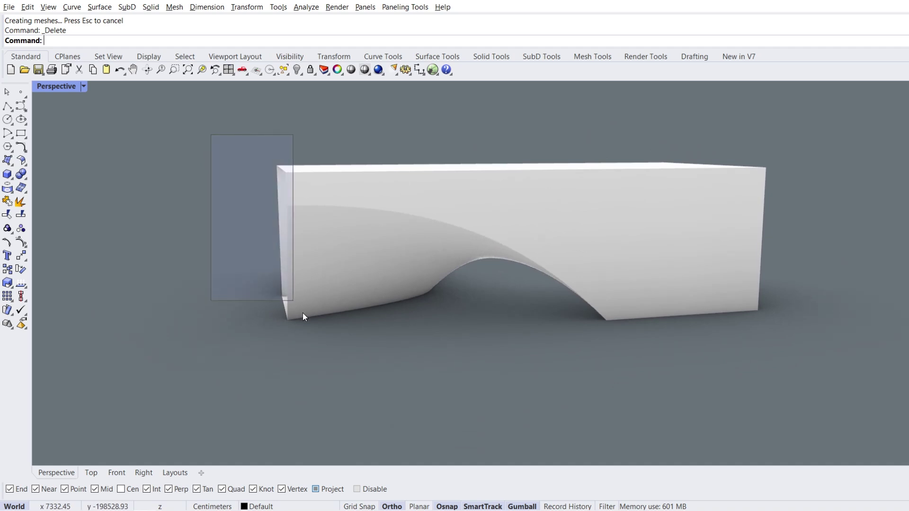
drag(302, 313, 311, 330)
right_drag(257, 312, 157, 259)
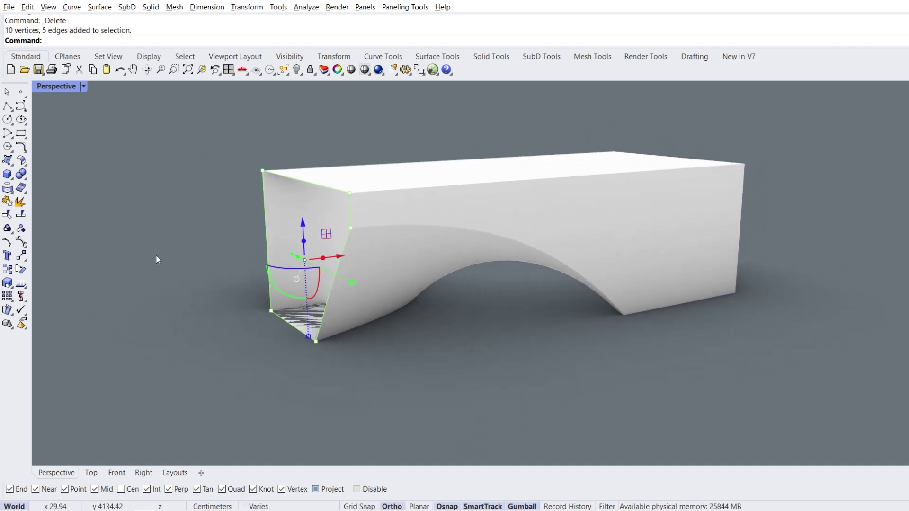
click(11, 163)
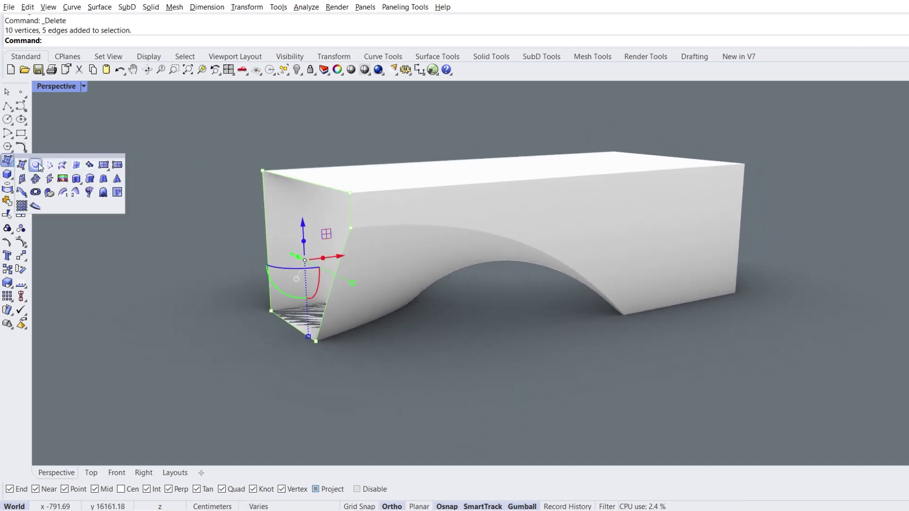
click(37, 166)
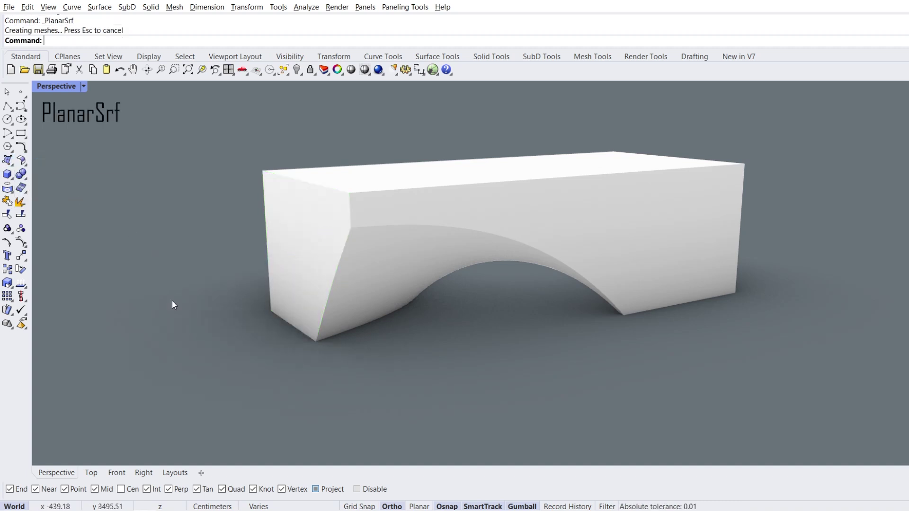
drag(694, 382, 218, 120)
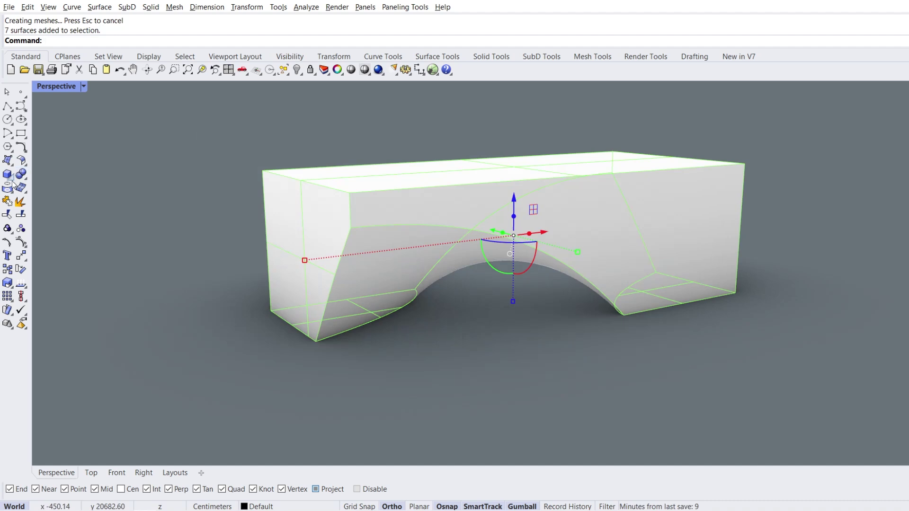
click(8, 202)
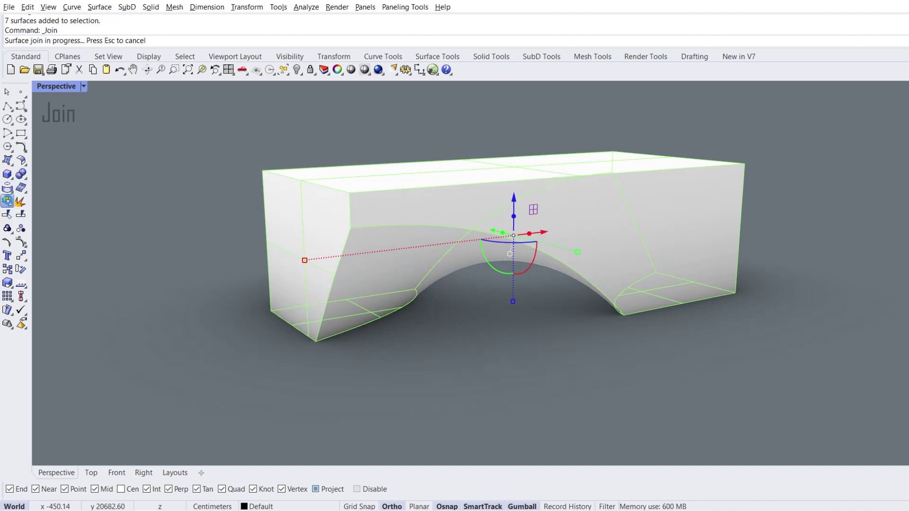
Step: Cap the remaining opening of the joined polysurface to turn it into a closed solid
right_drag(701, 224, 544, 221)
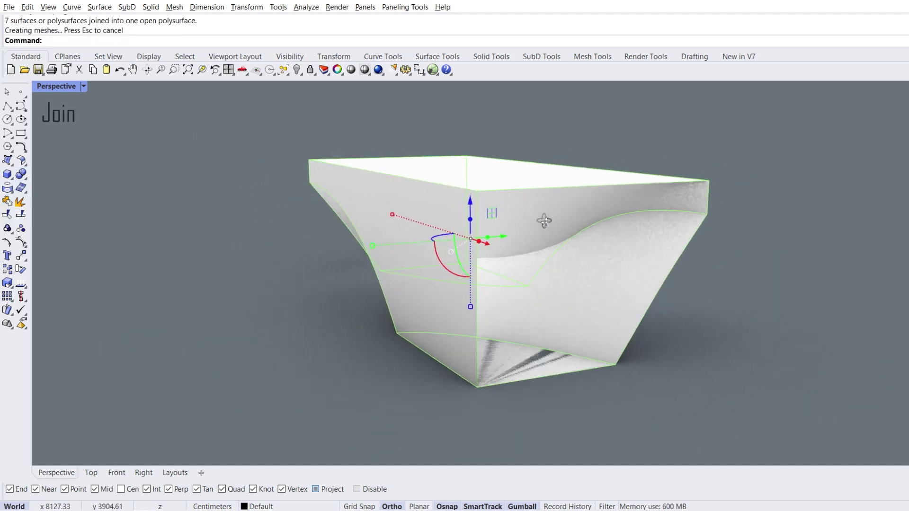
click(27, 178)
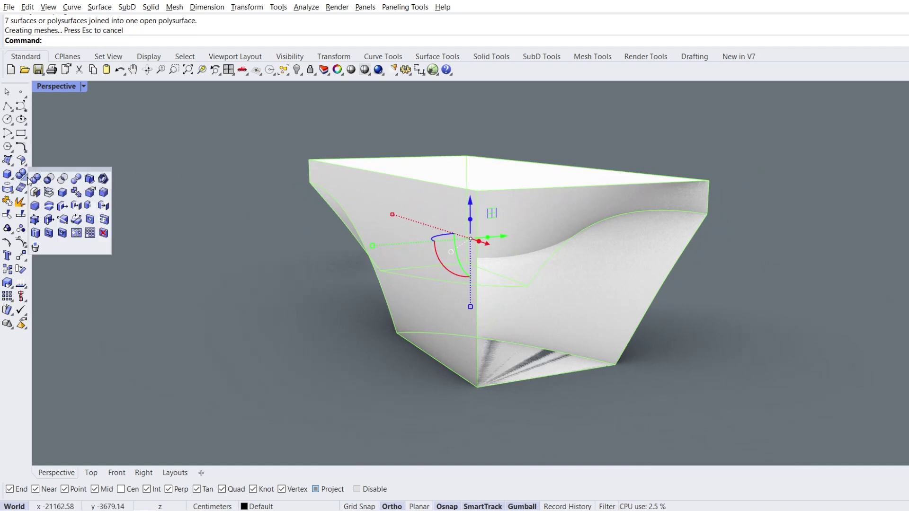
click(37, 192)
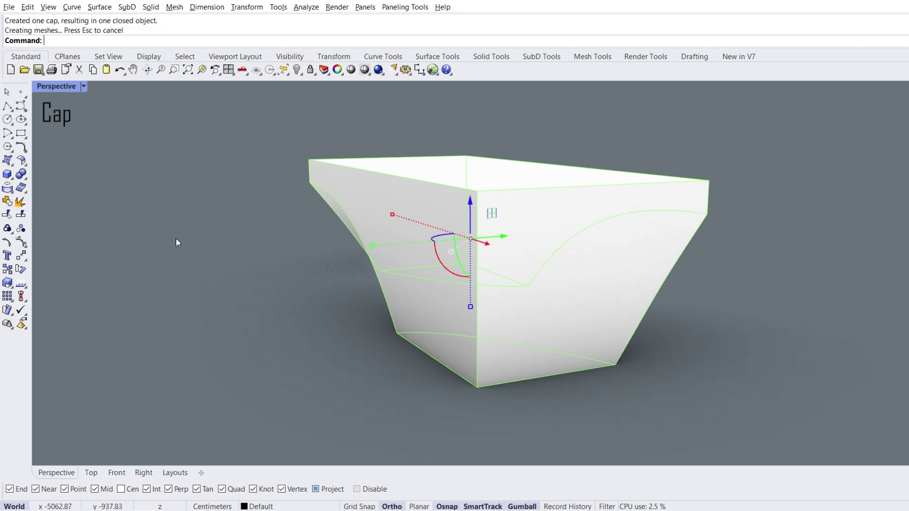
right_drag(218, 249, 214, 186)
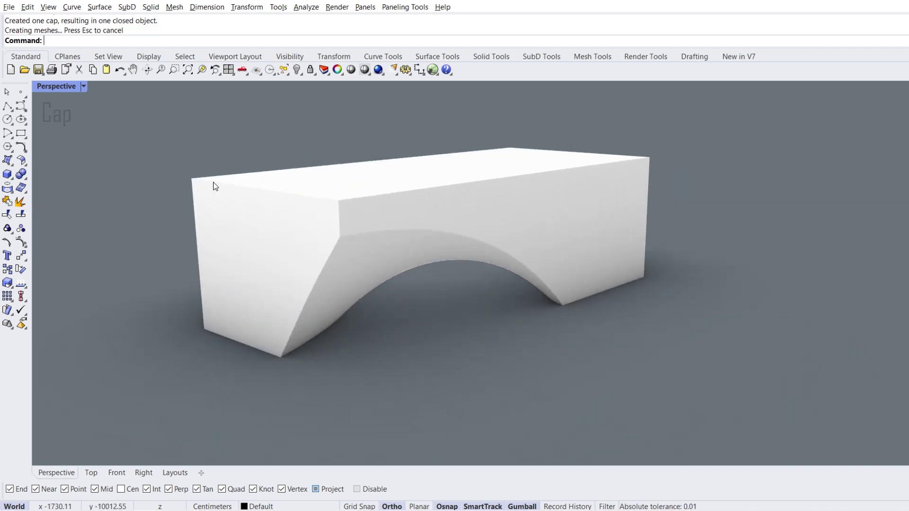
Step: Show the hidden fins and facade curves, and hide the closed inner volume
click(284, 55)
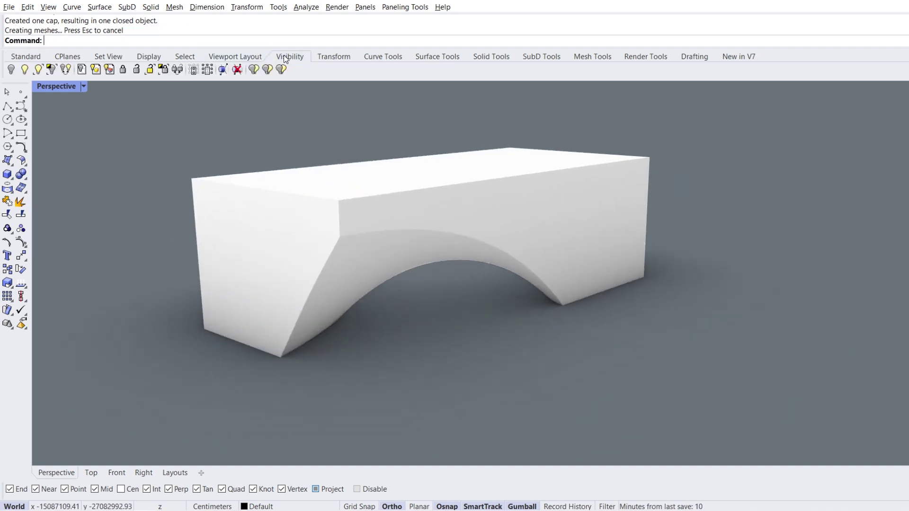
click(24, 69)
right_drag(344, 229, 303, 249)
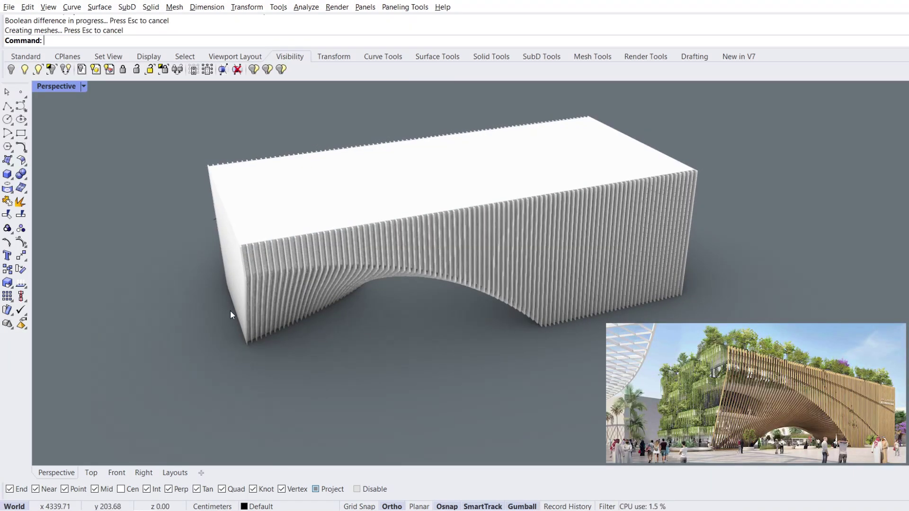
right_drag(230, 310, 556, 210)
scroll(543, 214, up, 3)
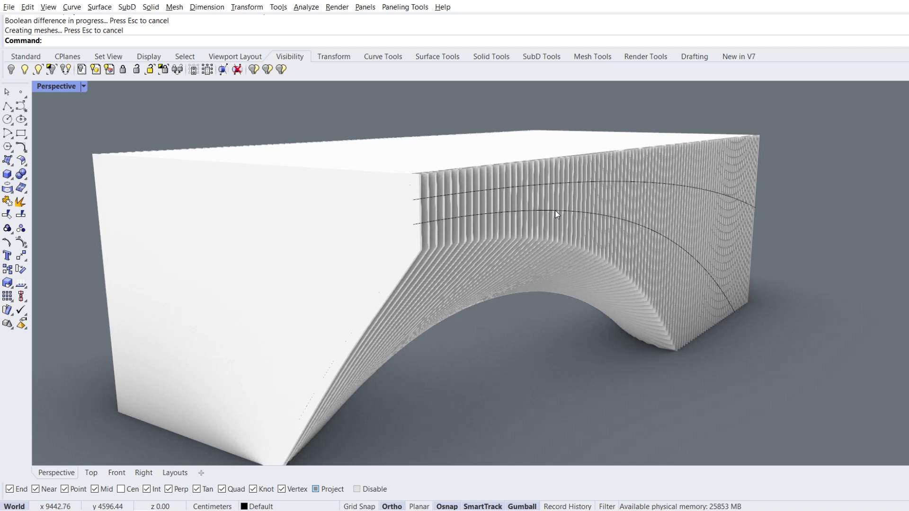
click(307, 220)
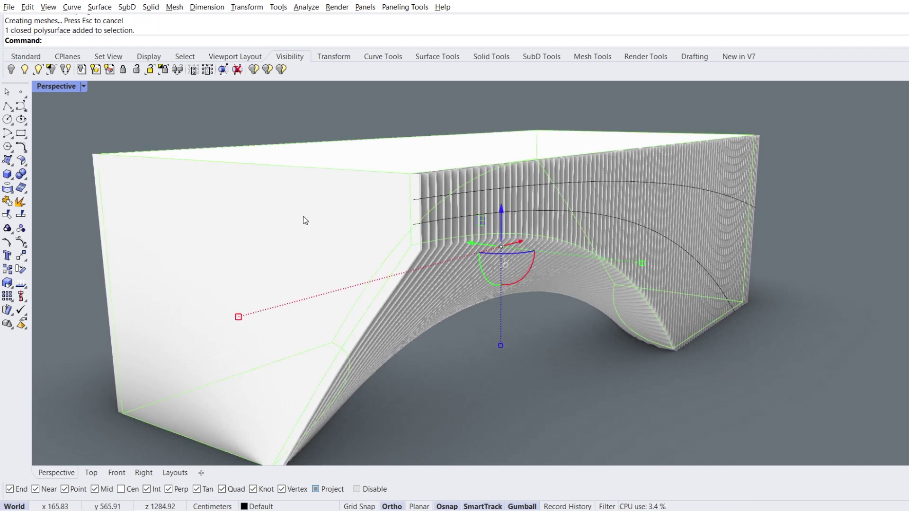
click(12, 72)
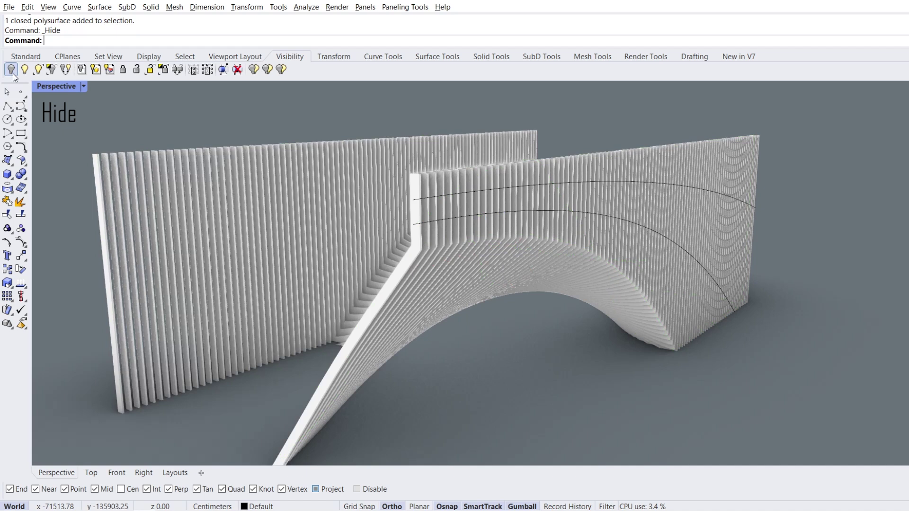
Step: Start a WireCut on all the fins, using the lower arched facade curve as the cutting curve
click(24, 175)
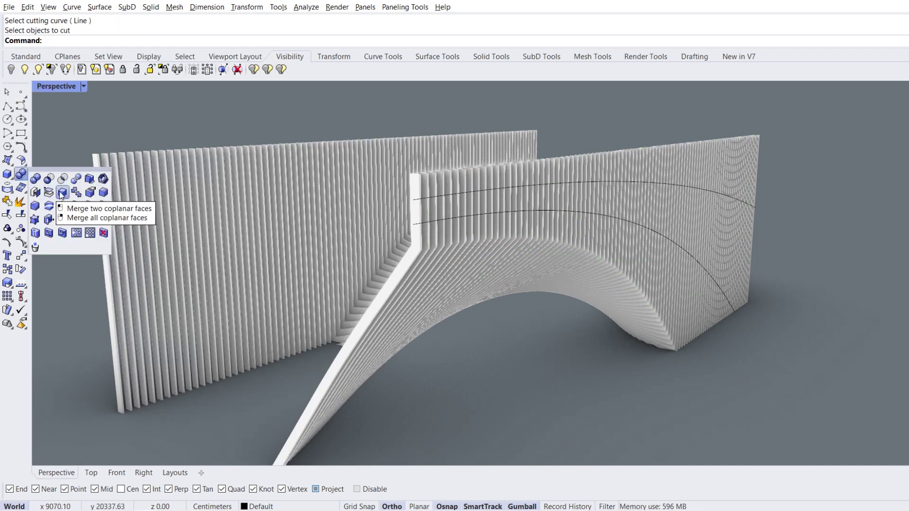
click(49, 206)
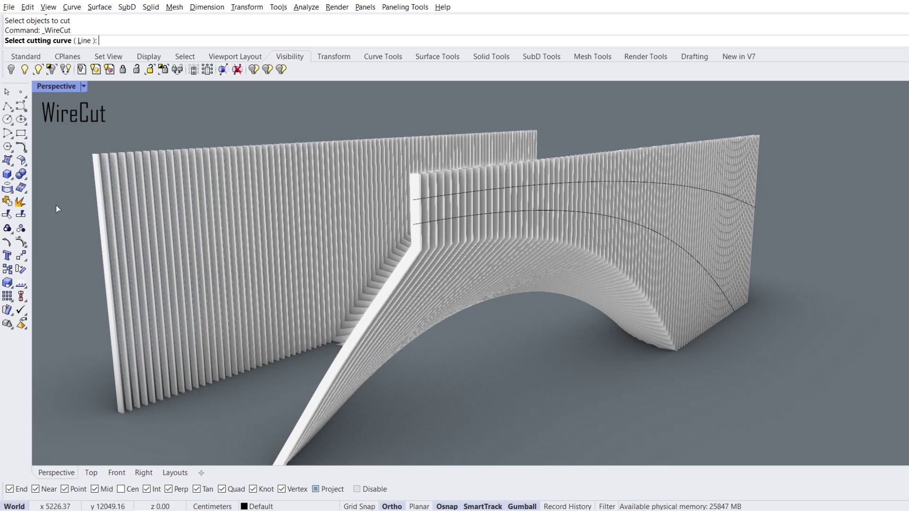
click(417, 226)
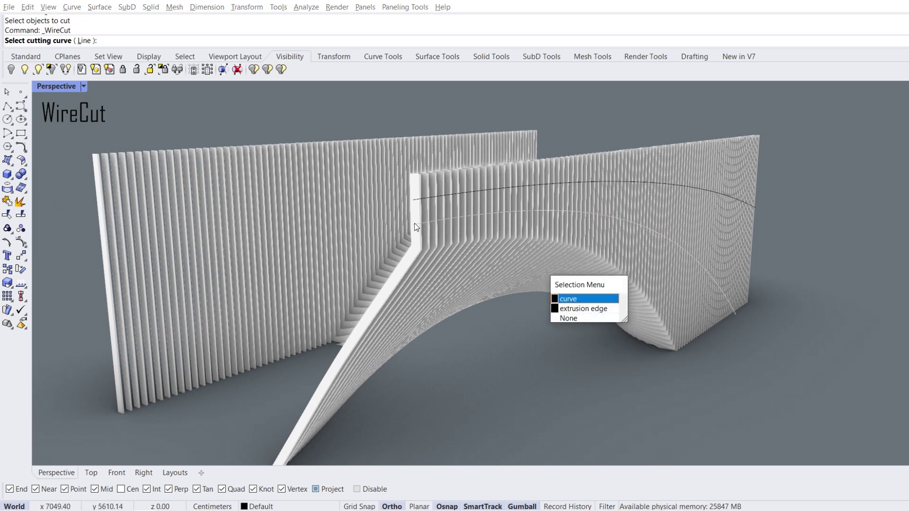
click(581, 299)
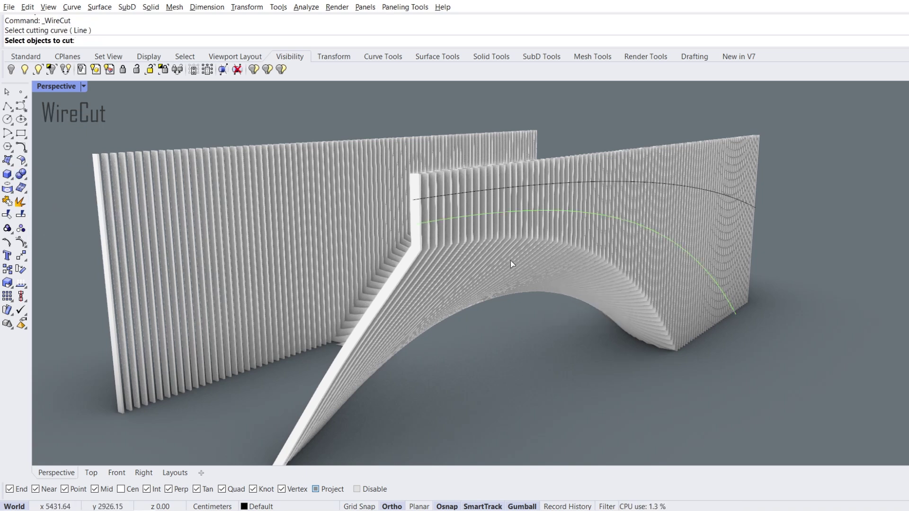
scroll(455, 242, down, 2)
drag(158, 110, 722, 430)
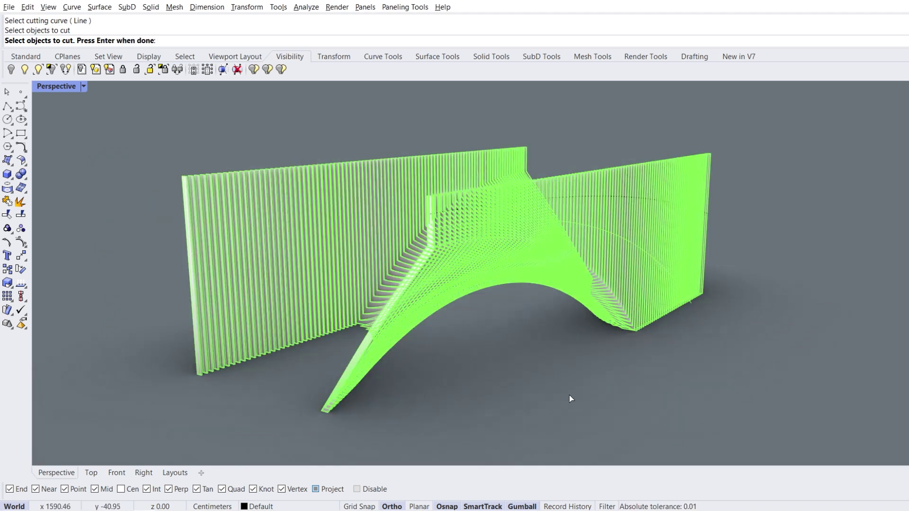
key(Return)
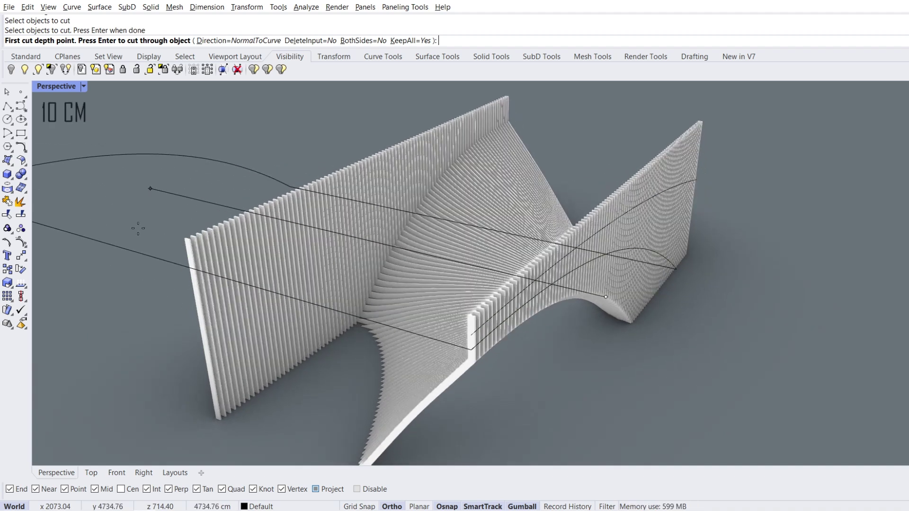
Step: Cut the fins with a first depth of 10 cm and a through cut in the Z direction, keeping all pieces
text(10)
key(Return)
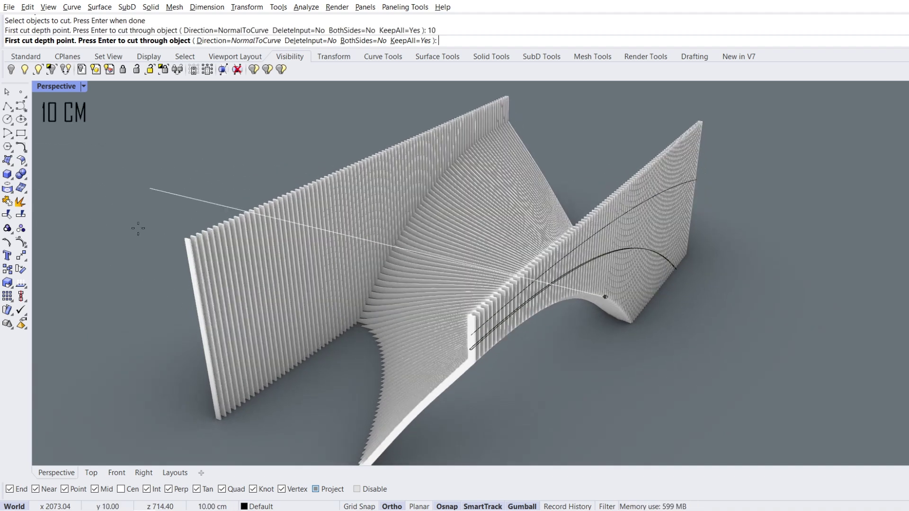
right_drag(251, 222, 239, 198)
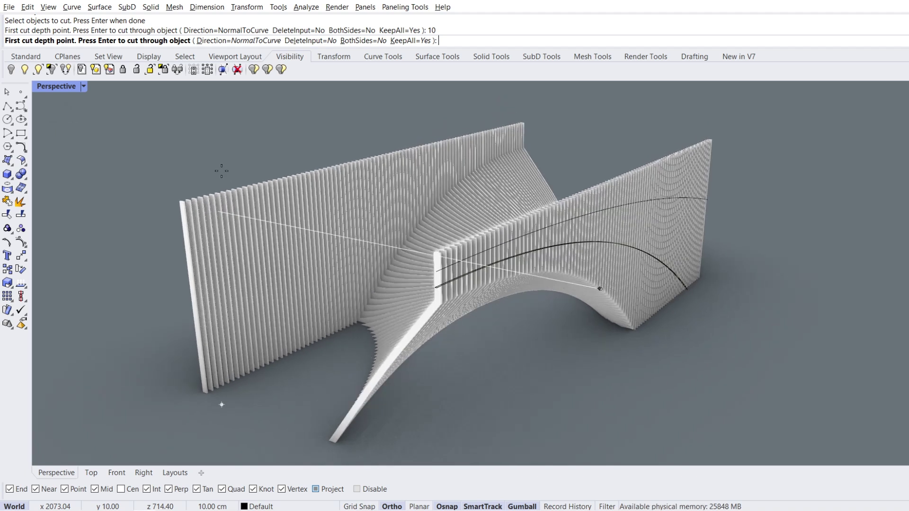
click(213, 144)
right_drag(213, 144, 249, 148)
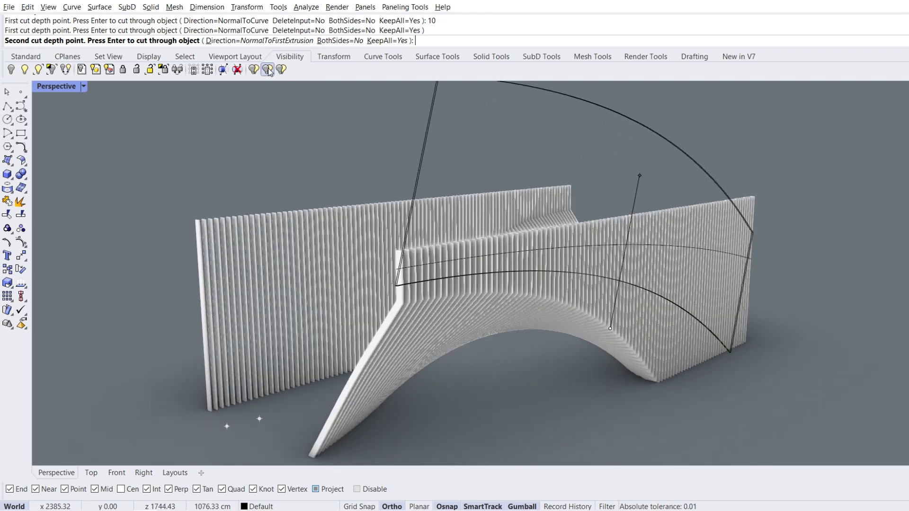
click(231, 41)
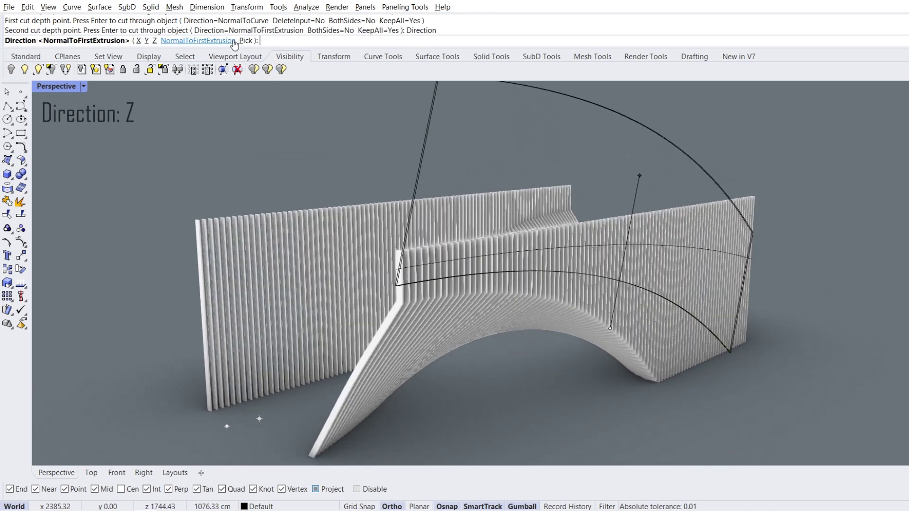
click(154, 41)
right_drag(355, 190, 379, 179)
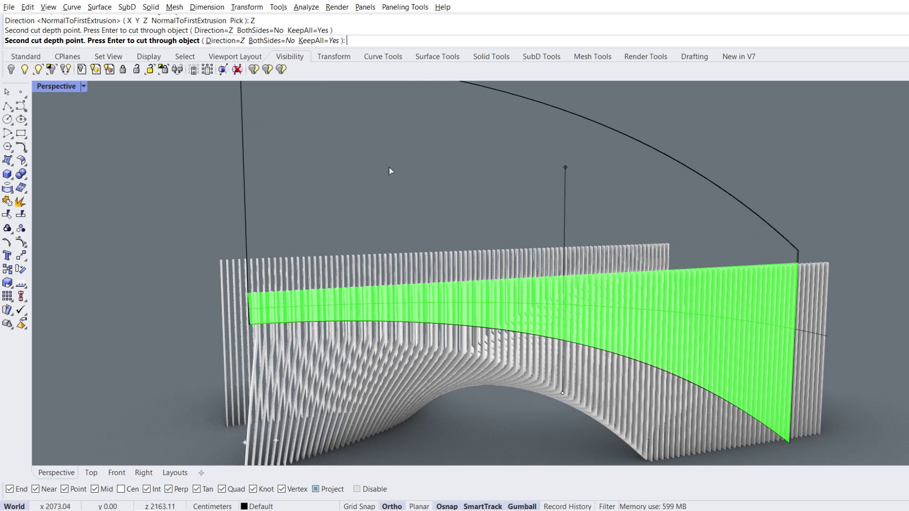
key(Return)
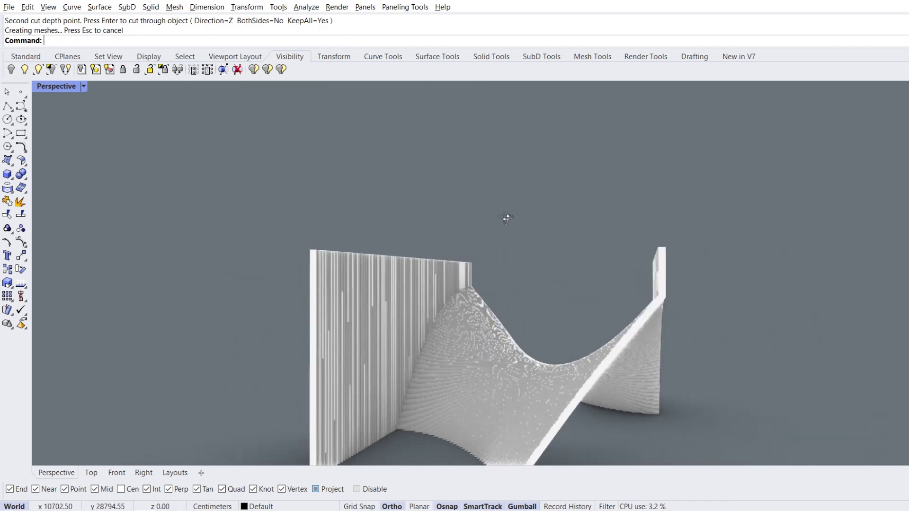
Step: Isolate the cut fin pieces above the lower arched curve together with the two facade curves, excluding the remaining fin parts
drag(585, 172, 720, 427)
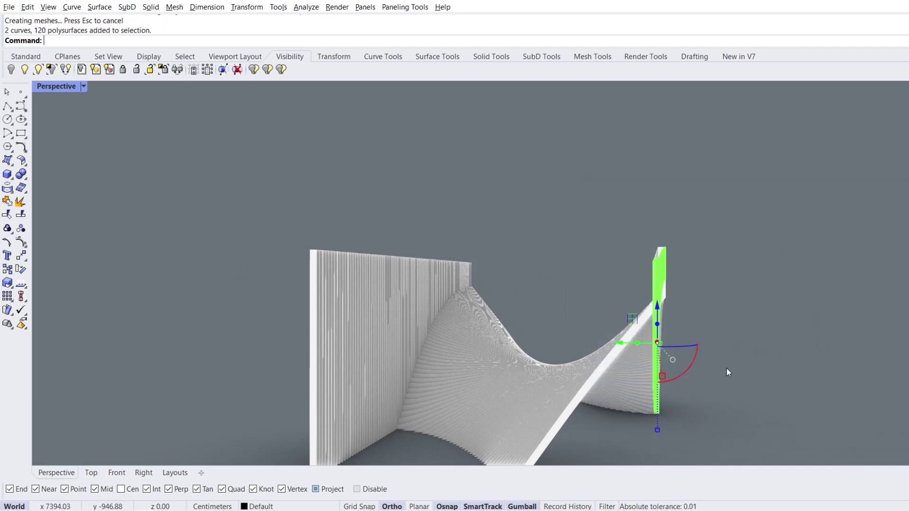
right_drag(727, 367, 766, 366)
ctrl+click(765, 365)
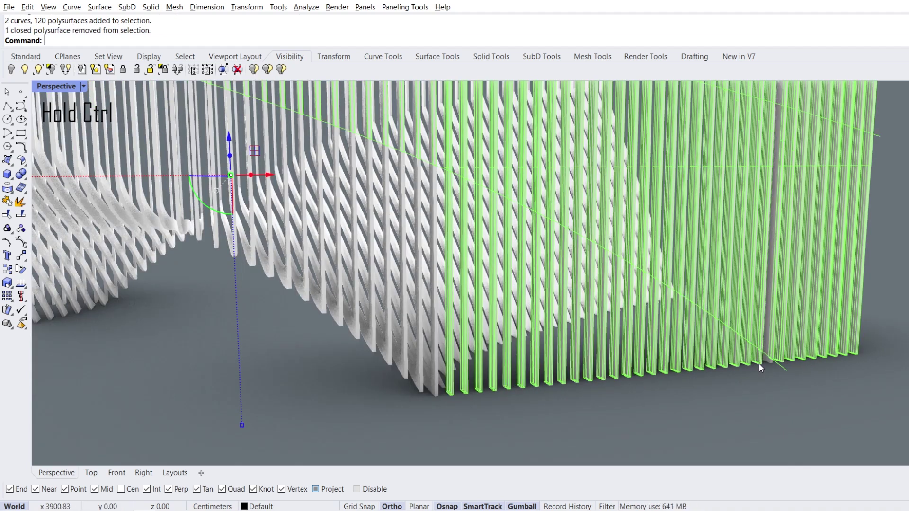
ctrl+click(760, 363)
ctrl+drag(682, 362, 682, 363)
ctrl+drag(682, 364, 416, 358)
scroll(417, 351, down, 3)
right_drag(419, 342, 490, 262)
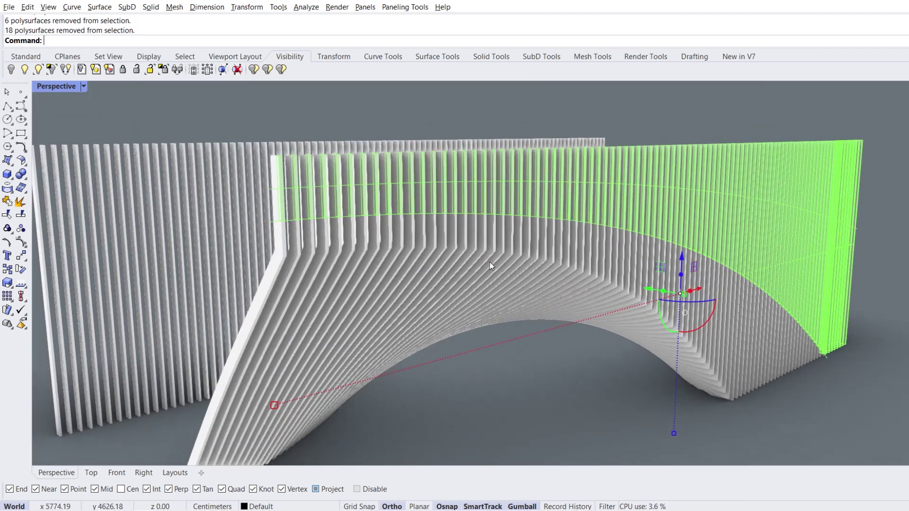
click(58, 69)
right_drag(388, 286, 416, 289)
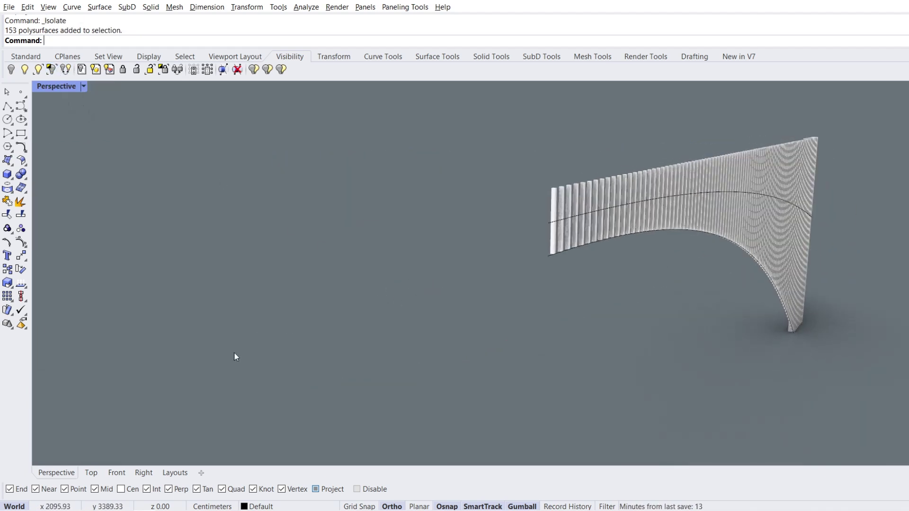
Step: In the Top view, move the outer faces of the isolated fin pieces and the two curves -15 cm along Y
click(91, 473)
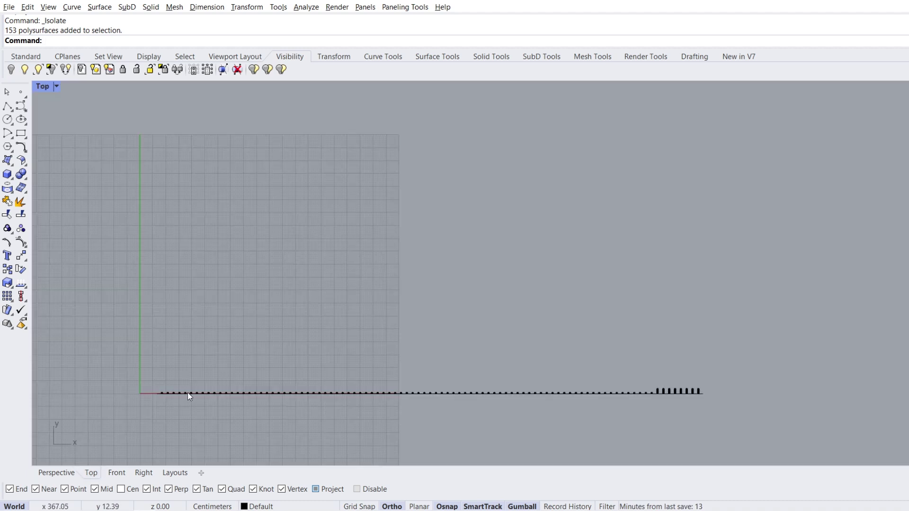
right_drag(187, 393, 189, 337)
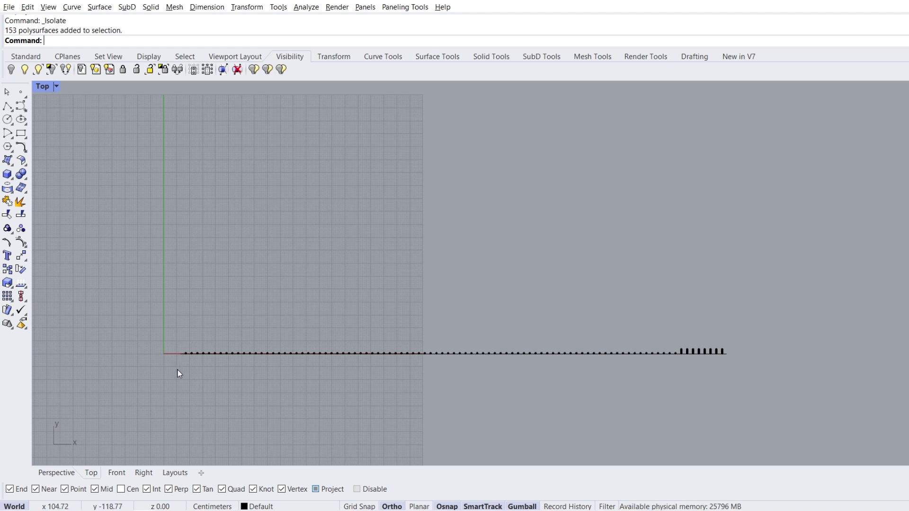
drag(170, 375, 761, 354)
scroll(684, 354, up, 5)
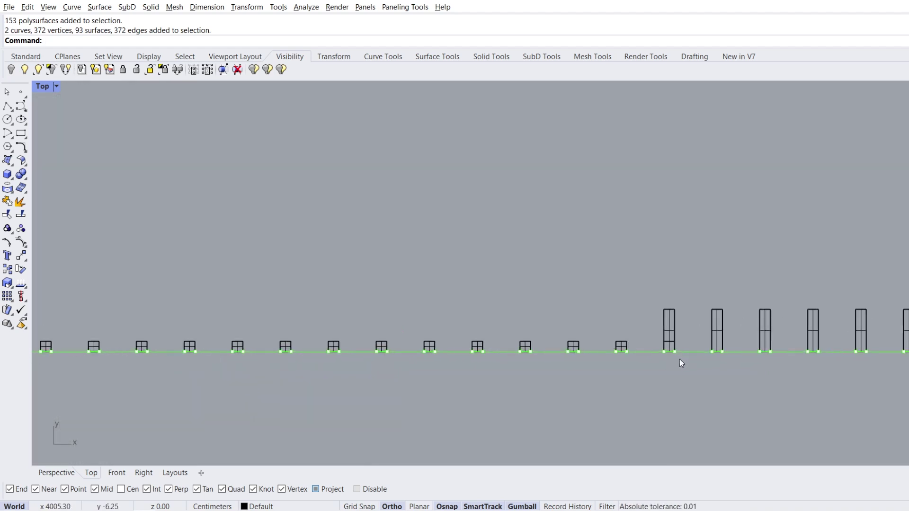
right_drag(430, 359, 623, 318)
scroll(282, 352, down, 4)
scroll(570, 339, down, 2)
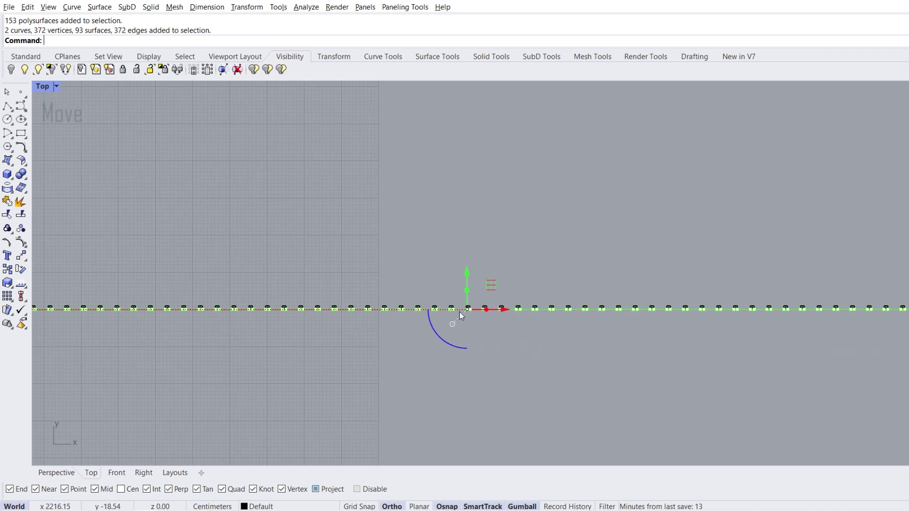
click(467, 272)
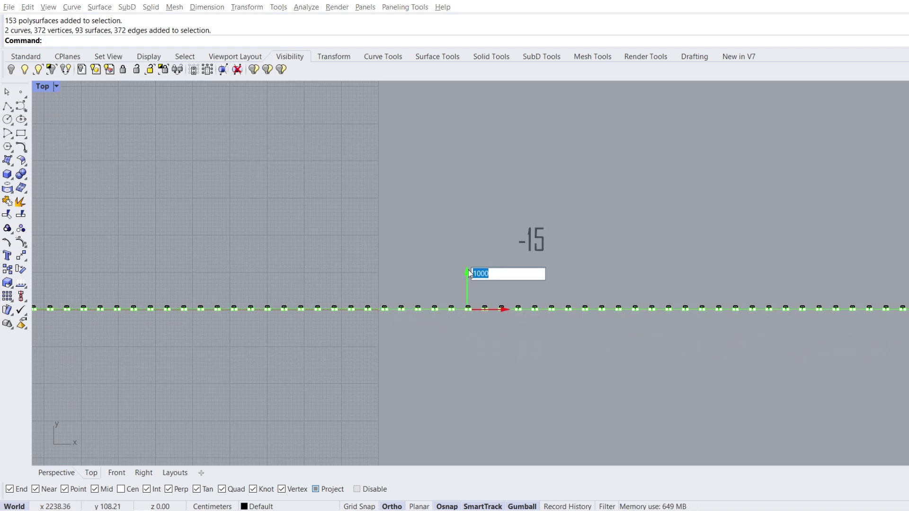
text(-15)
key(Return)
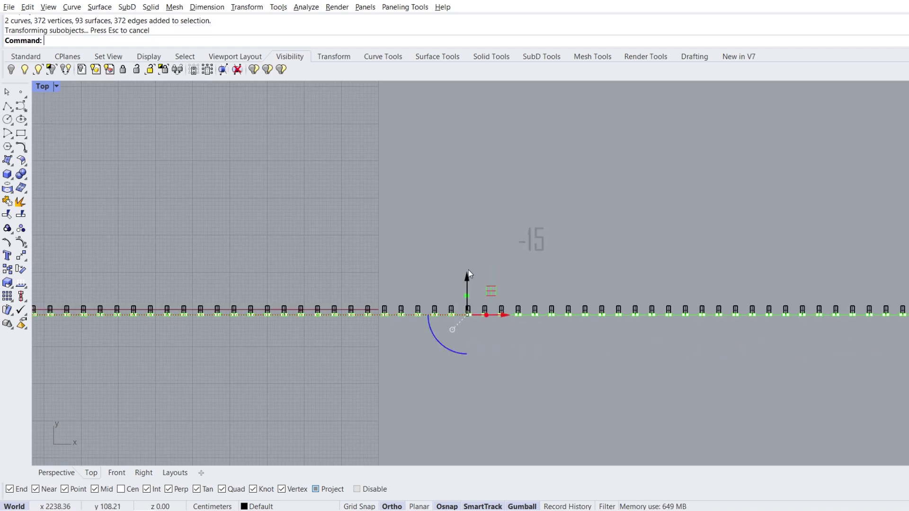
Step: Start a WireCut on all the isolated fin pieces, using the upper facade curve as the cutting curve
click(75, 471)
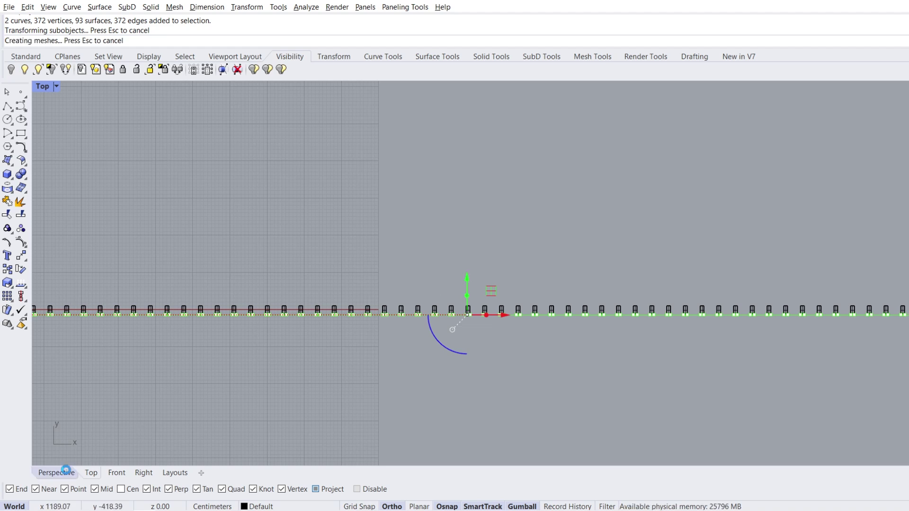
scroll(575, 214, up, 5)
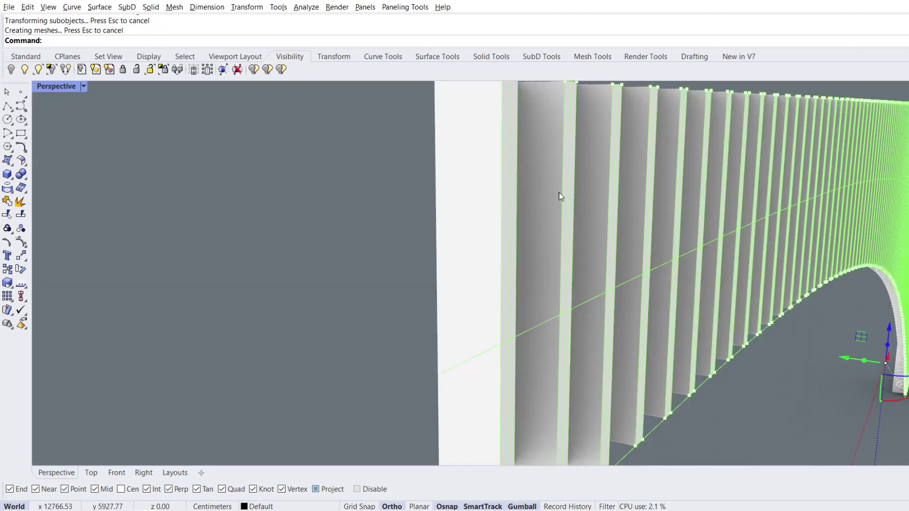
scroll(507, 282, down, 5)
click(413, 294)
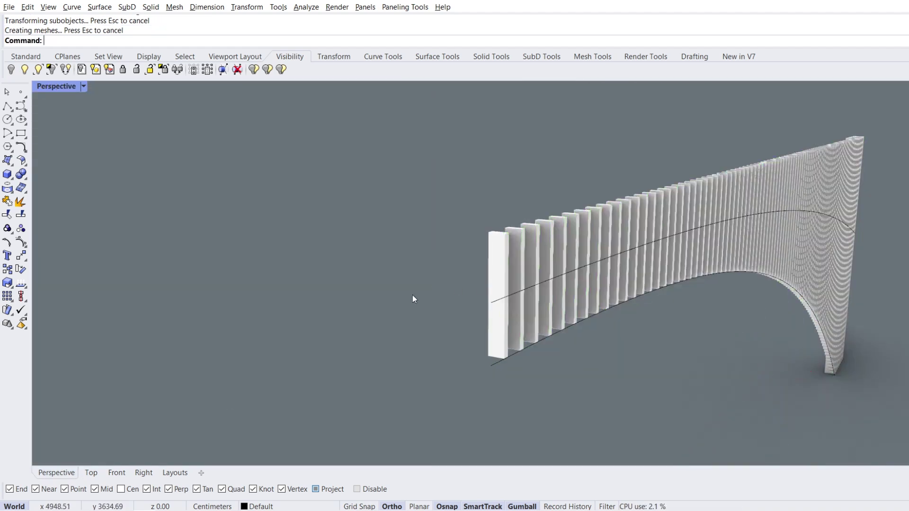
click(495, 303)
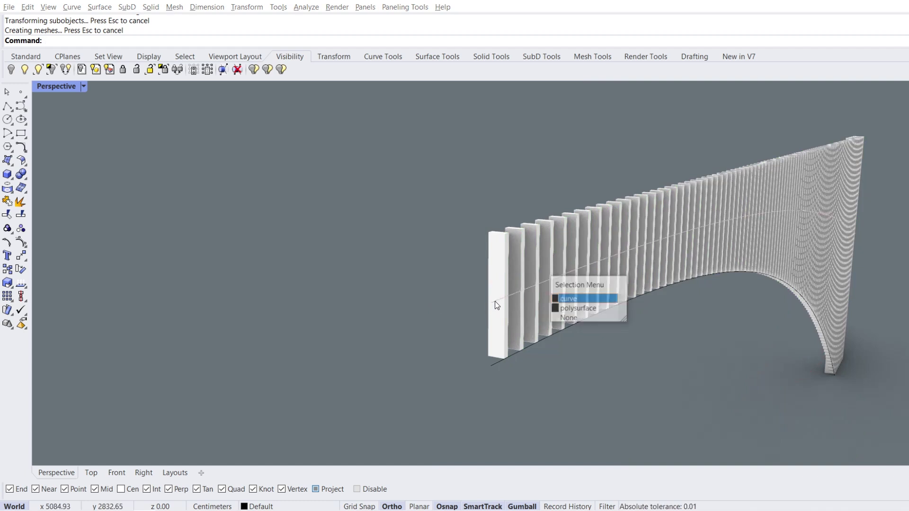
click(576, 301)
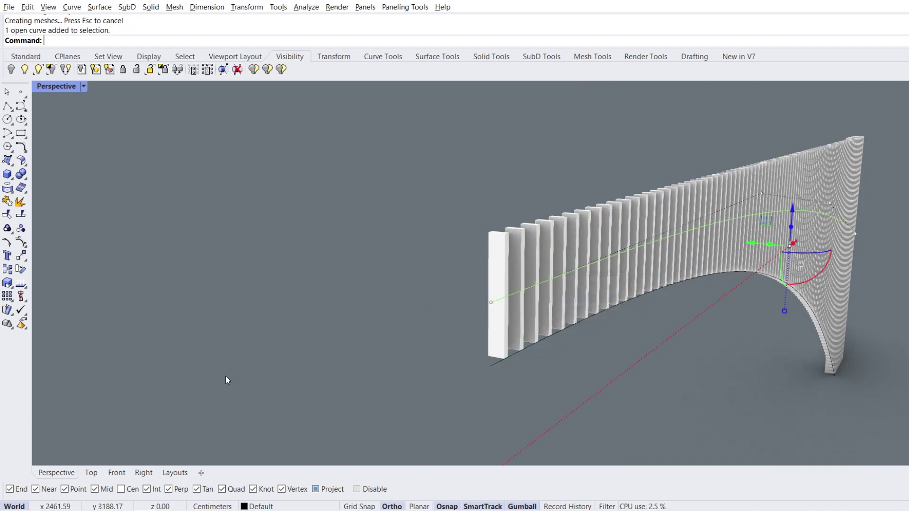
click(27, 179)
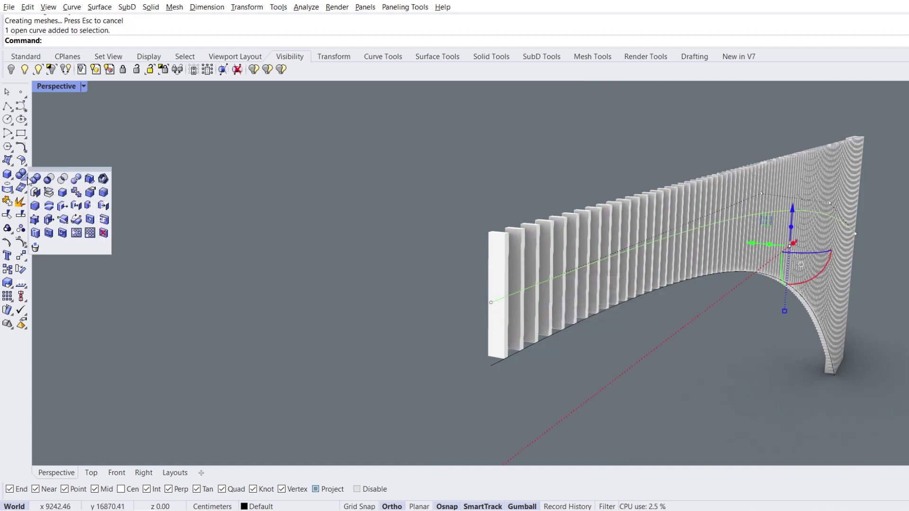
click(55, 208)
scroll(351, 277, down, 2)
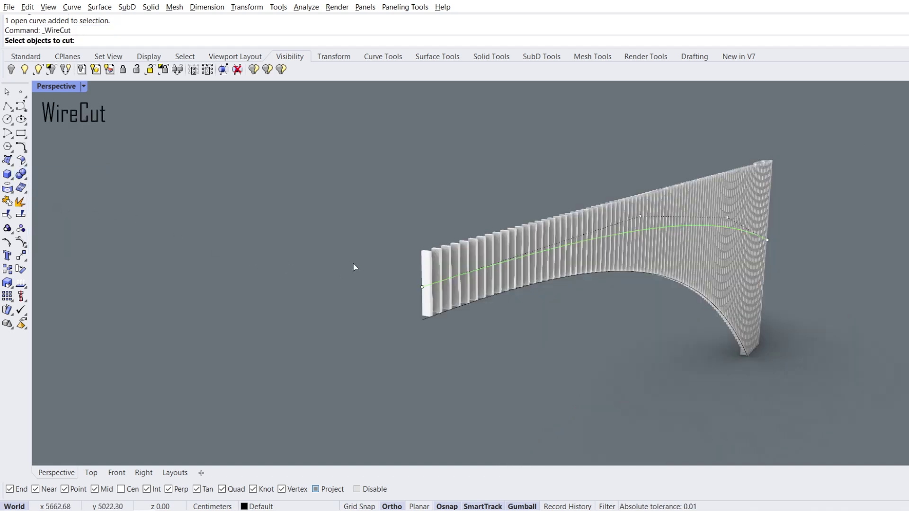
drag(339, 116, 816, 413)
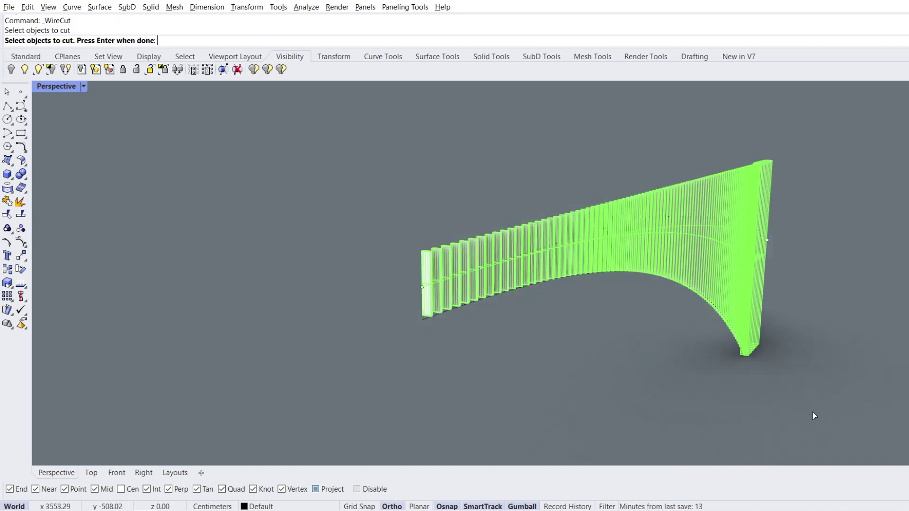
Step: Cut the fin pieces along the upper curve with a first depth of 10 cm and a through cut in the Z direction, keeping all pieces
key(Return)
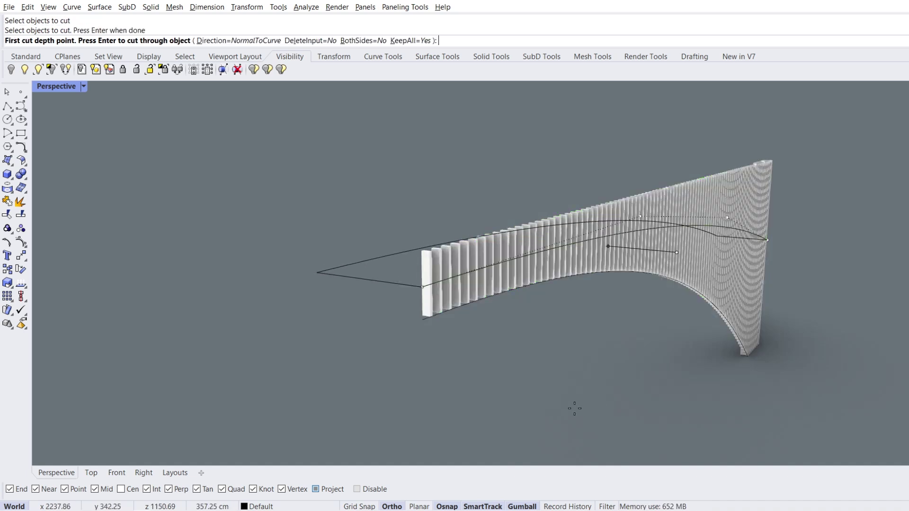
text(10)
key(Return)
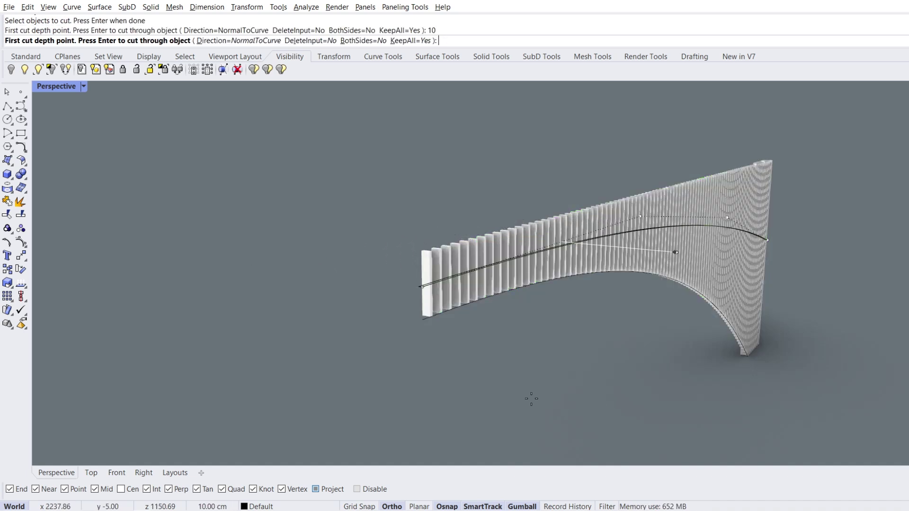
key(Return)
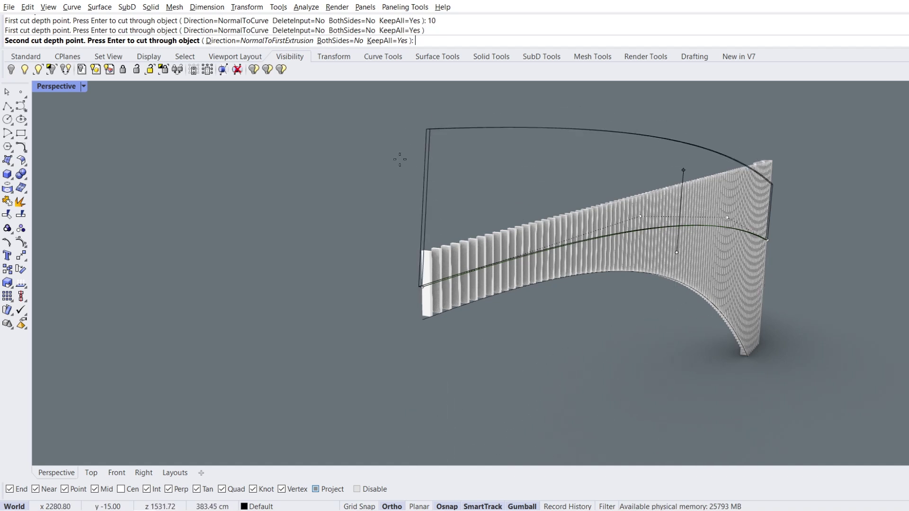
click(213, 41)
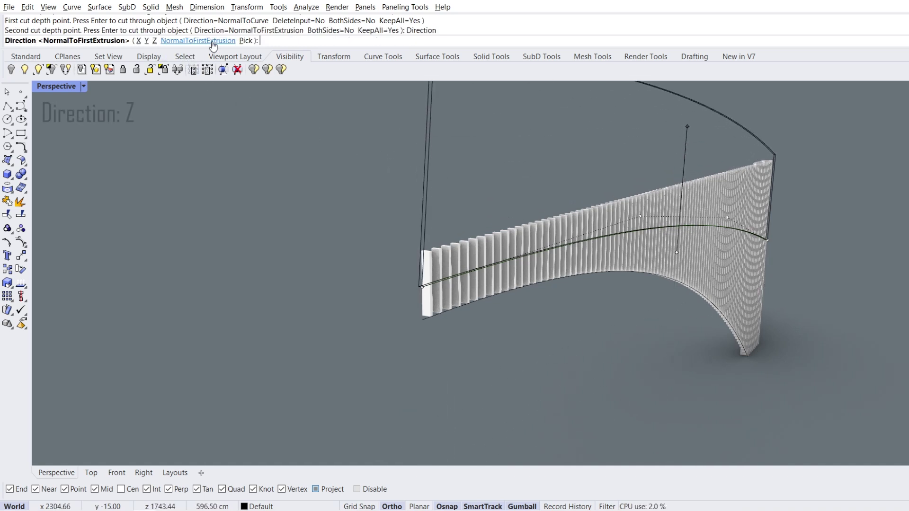
click(155, 40)
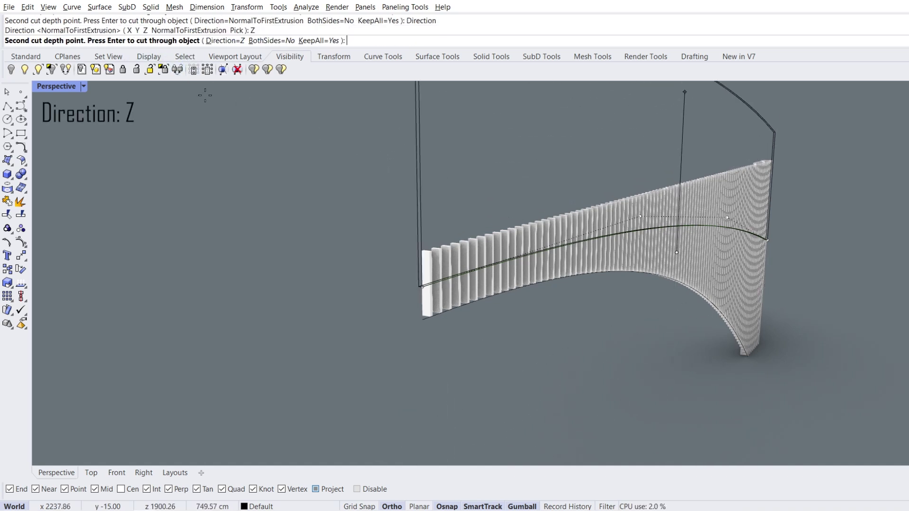
right_drag(250, 159, 264, 197)
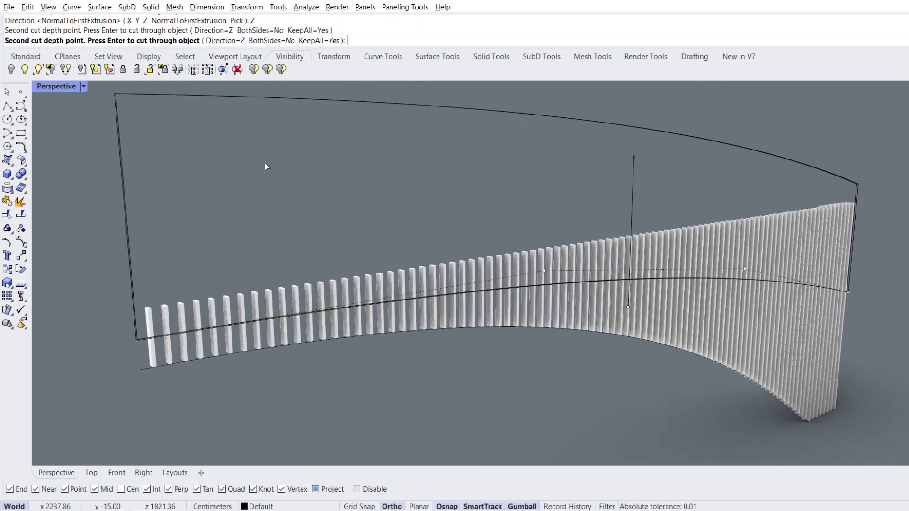
key(Return)
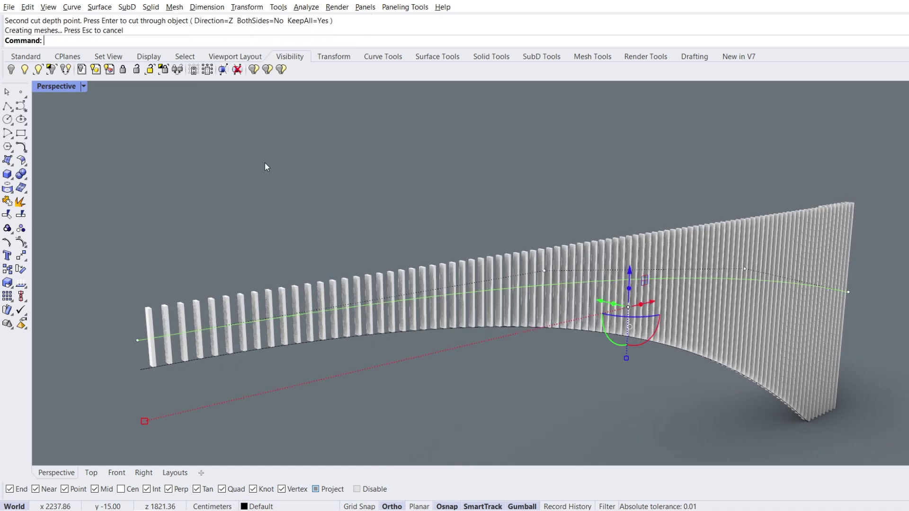
Step: In the Top view, Scale1D the fin pieces above the upper curve, along with that curve, outward along Y to a depth of 25 cm
scroll(277, 179, down, 4)
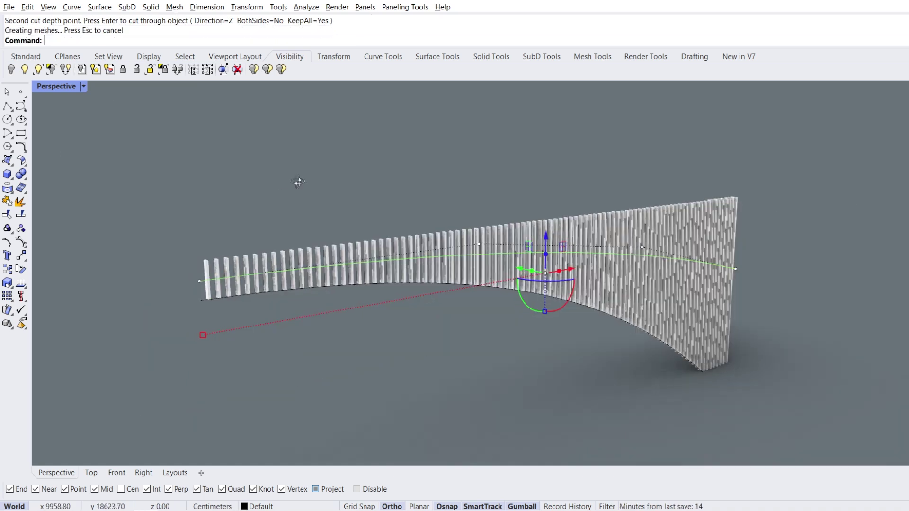
drag(234, 119, 736, 237)
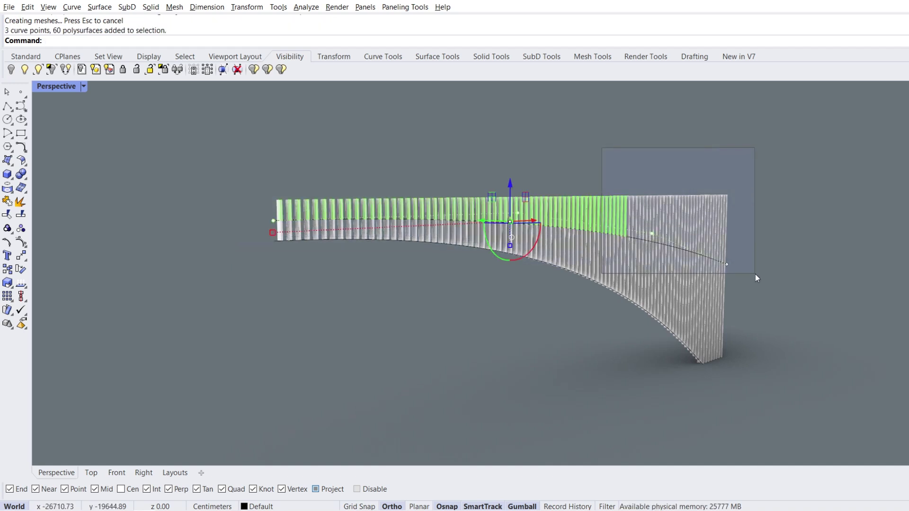
shift+drag(755, 274, 755, 274)
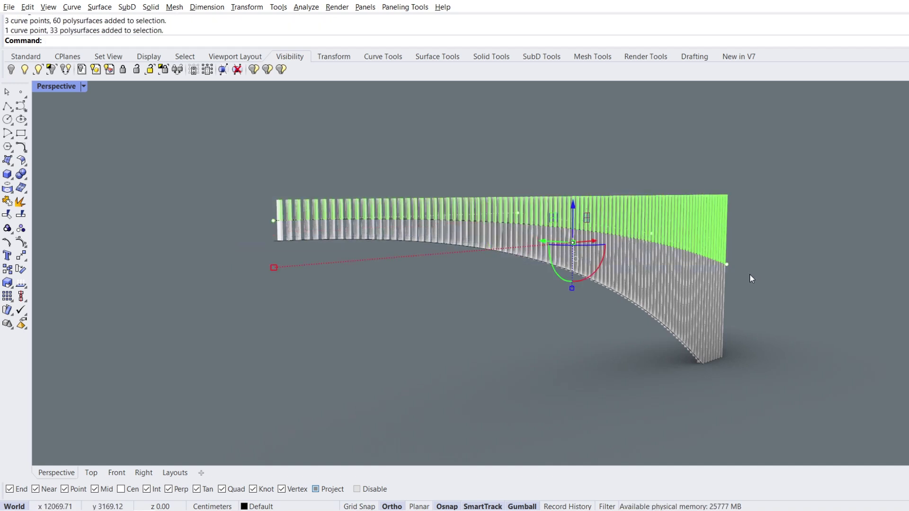
click(90, 471)
scroll(516, 331, up, 10)
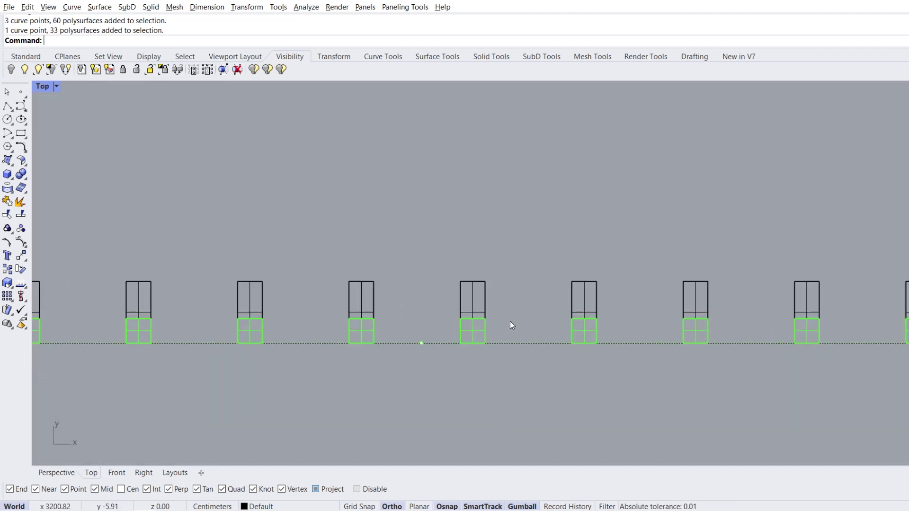
click(12, 289)
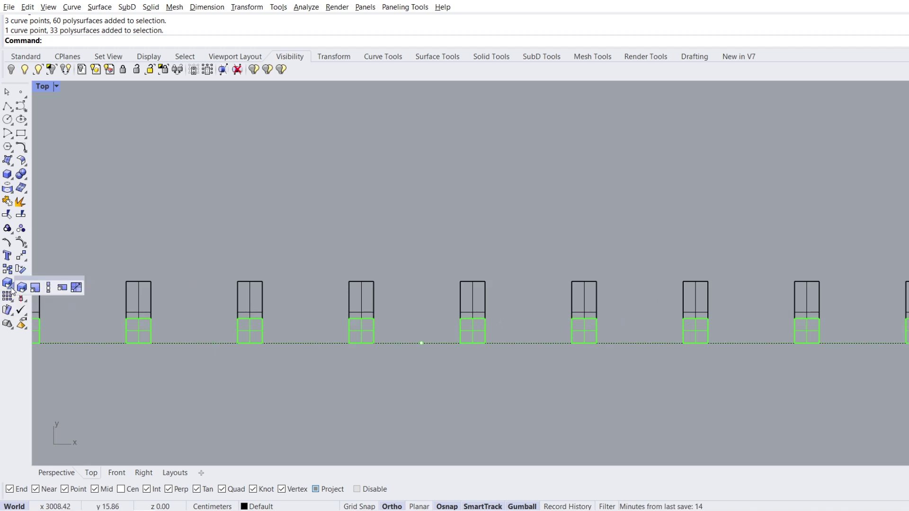
click(49, 287)
click(150, 317)
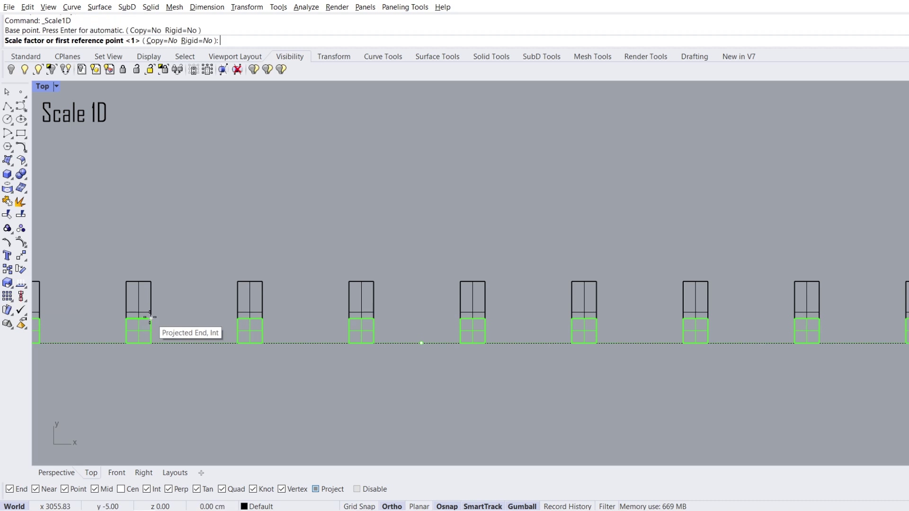
click(151, 343)
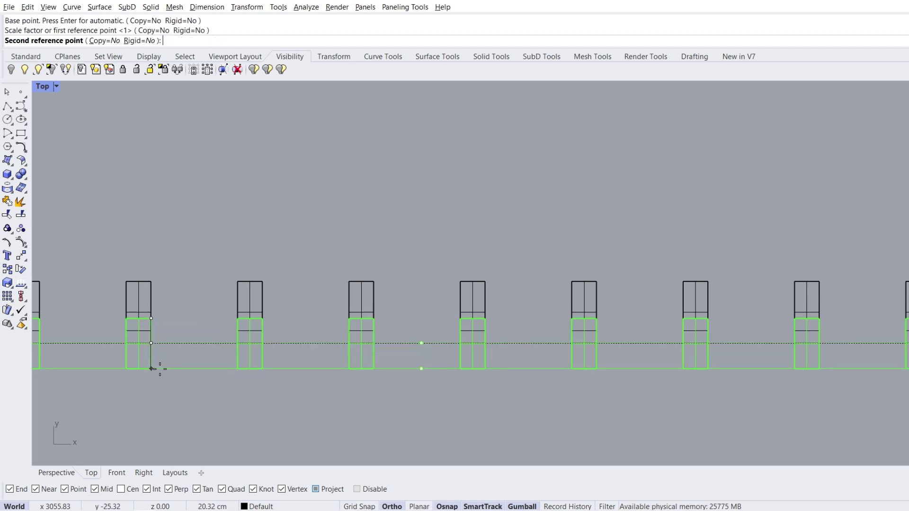
text(25)
key(Return)
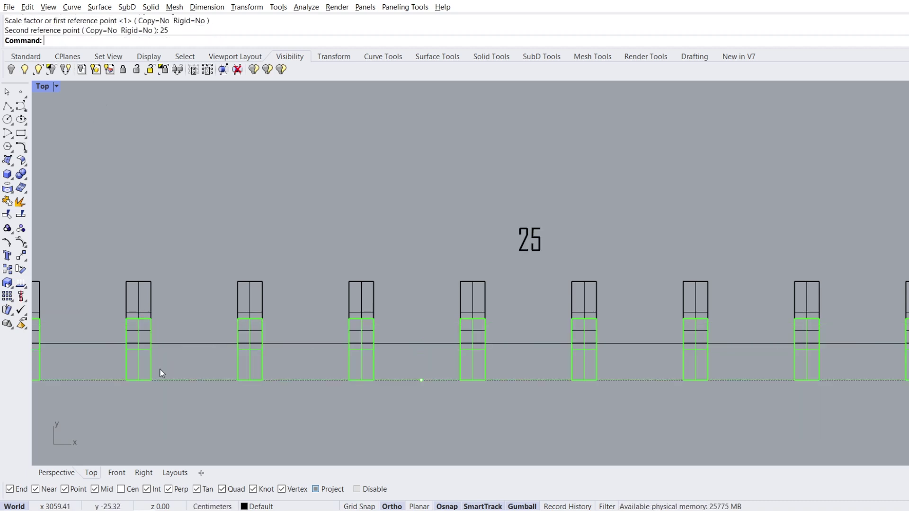
Step: Clear the selection and delete the two facade cutting curves in the Perspective view
click(54, 472)
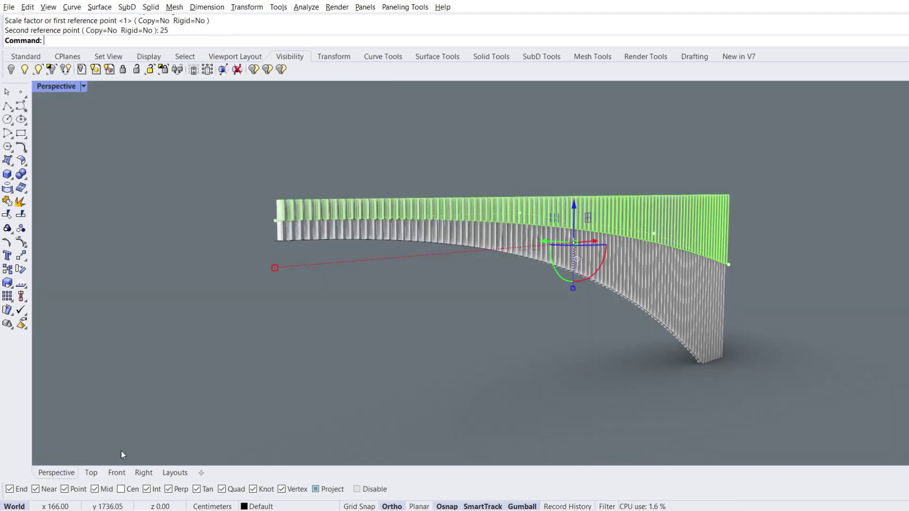
key(Escape)
click(395, 227)
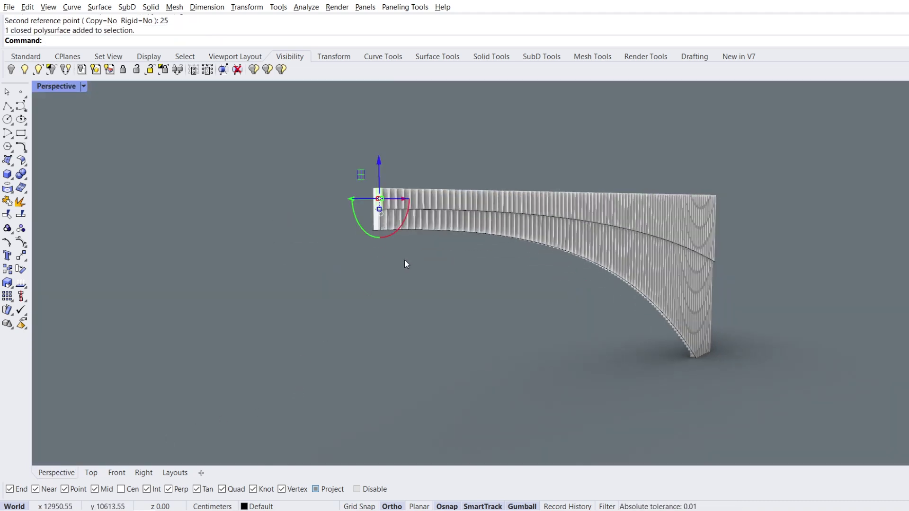
scroll(274, 243, up, 5)
scroll(167, 250, up, 3)
drag(187, 219, 153, 382)
key(Delete)
scroll(285, 276, down, 5)
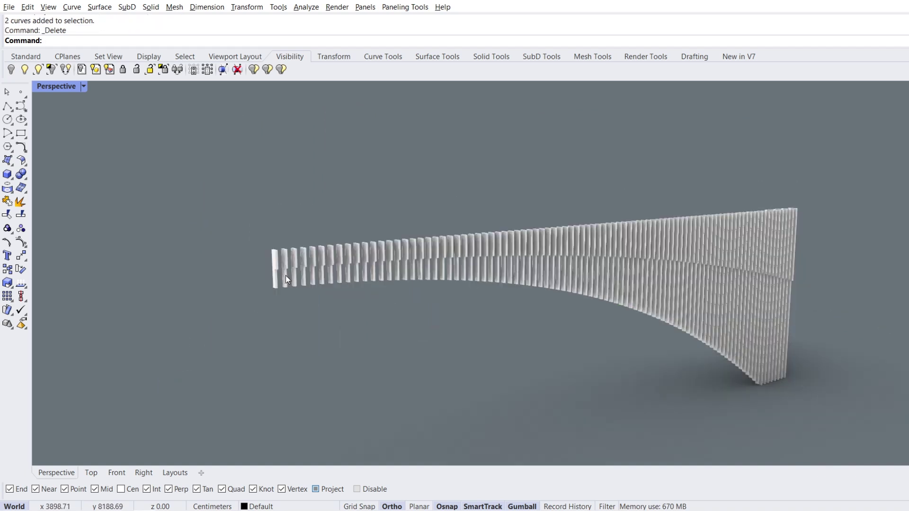
Step: Show all hidden objects to bring back the inner volume and the remaining fins
right_drag(286, 276, 303, 268)
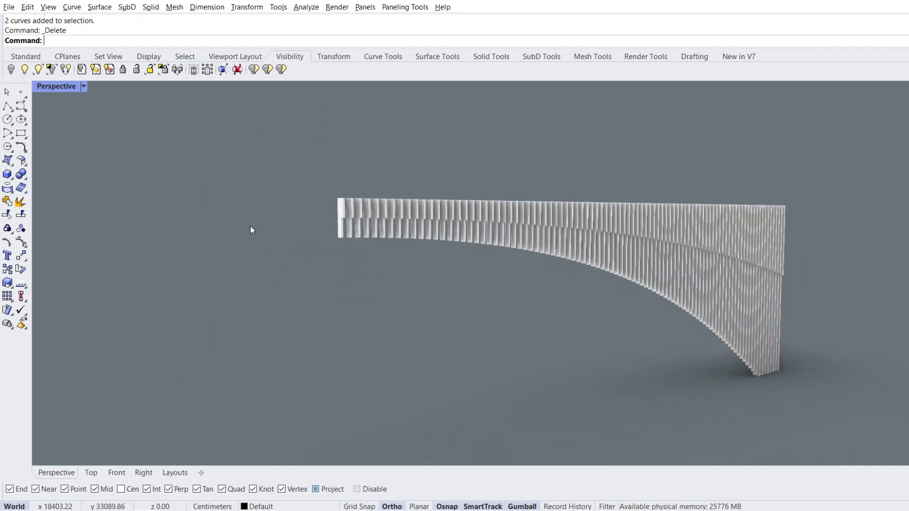
click(25, 70)
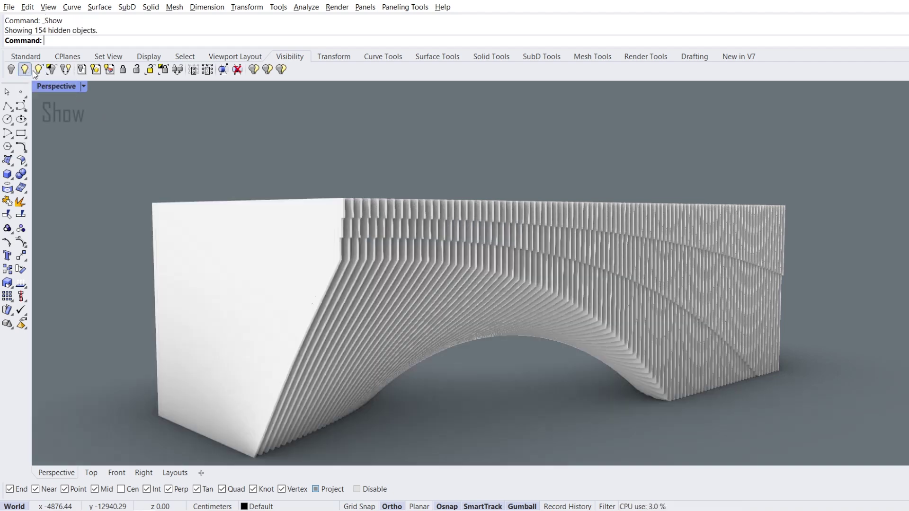
right_drag(272, 211, 331, 206)
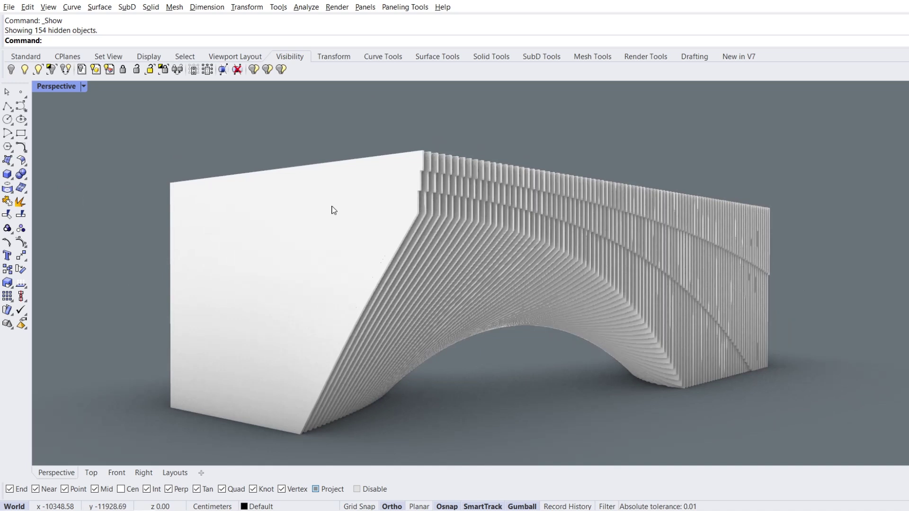
Step: Assign all the fin pieces, excluding the closed inner volume, to Layer 01
scroll(332, 209, down, 2)
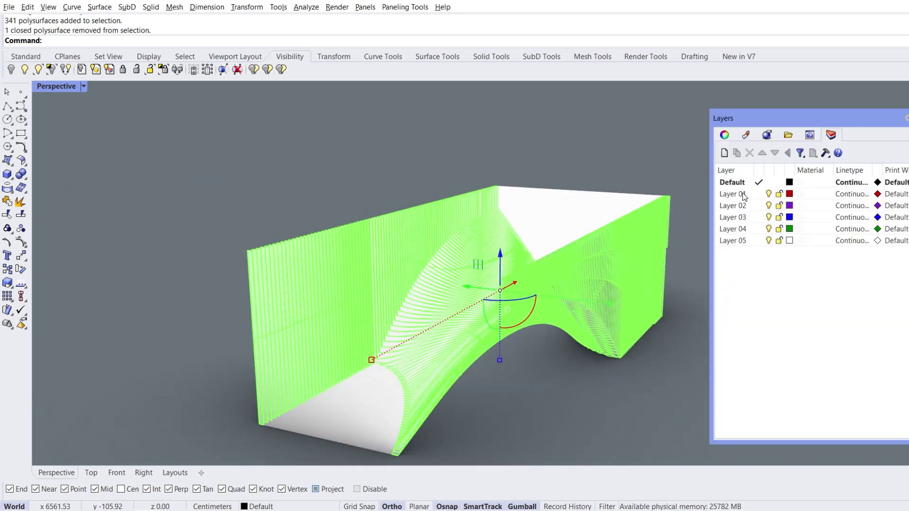
right_click(733, 193)
click(838, 349)
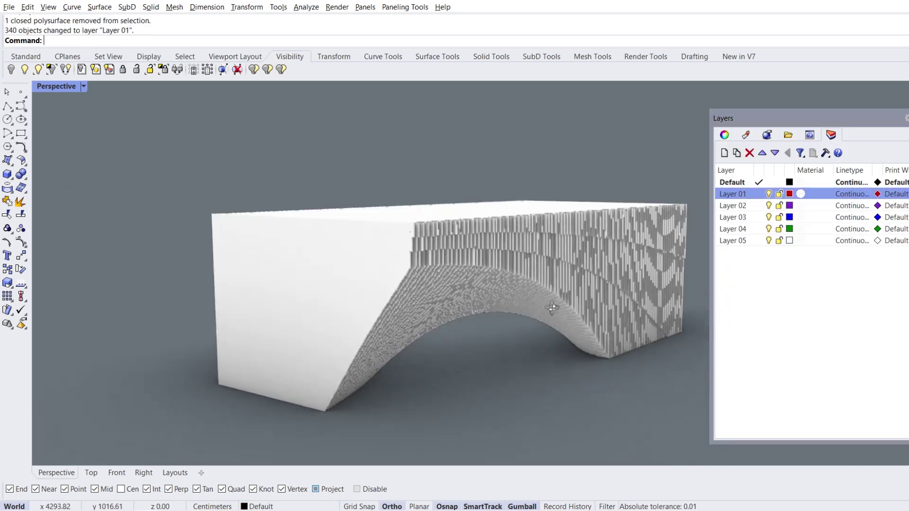
Step: Give Layer 01 a custom material with a light brown wood image from the TEXTURE folder as its color texture
click(800, 194)
click(683, 283)
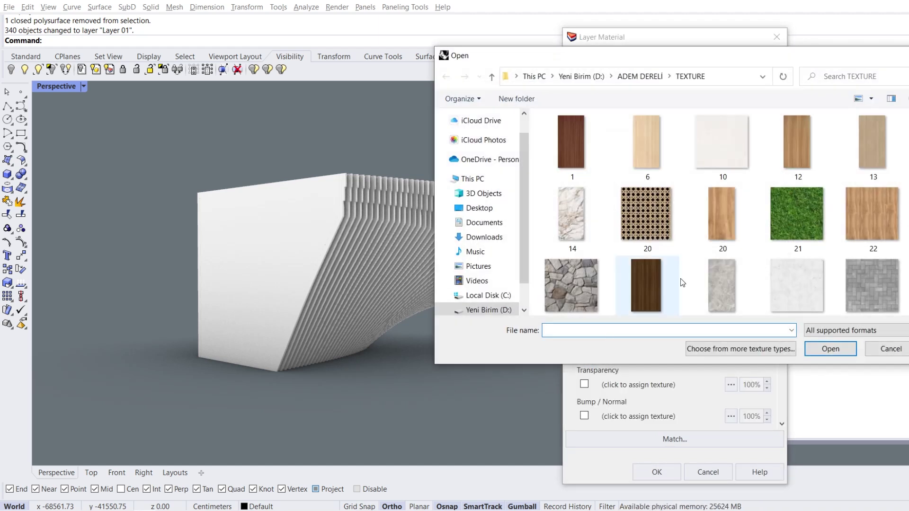
click(821, 350)
scroll(780, 279, down, 1)
scroll(780, 358, down, 5)
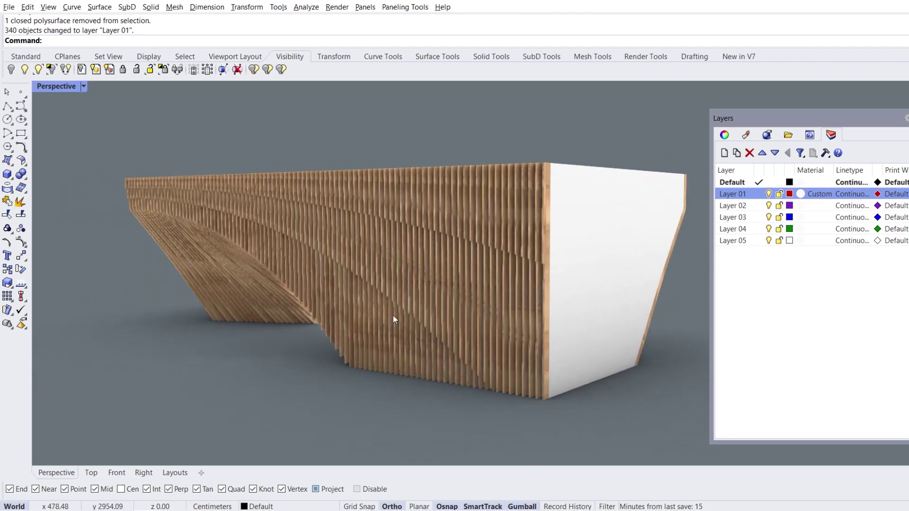
right_drag(393, 314, 519, 284)
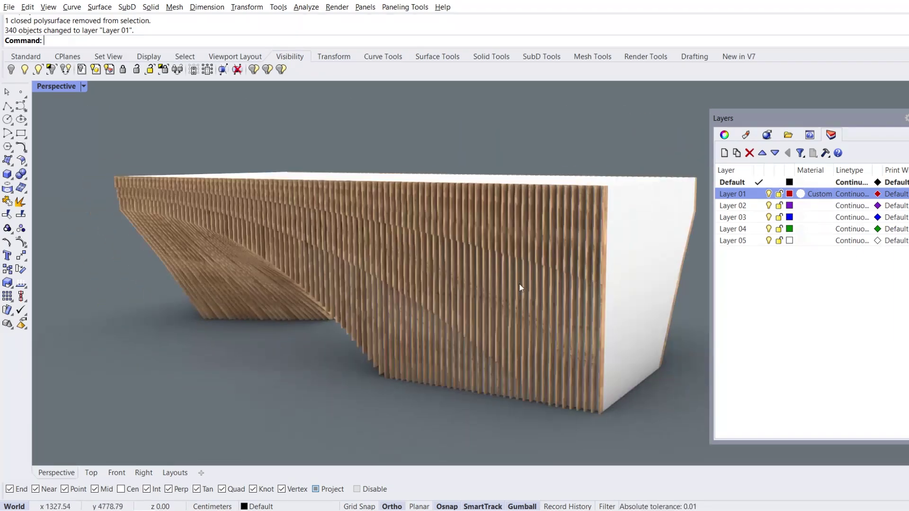